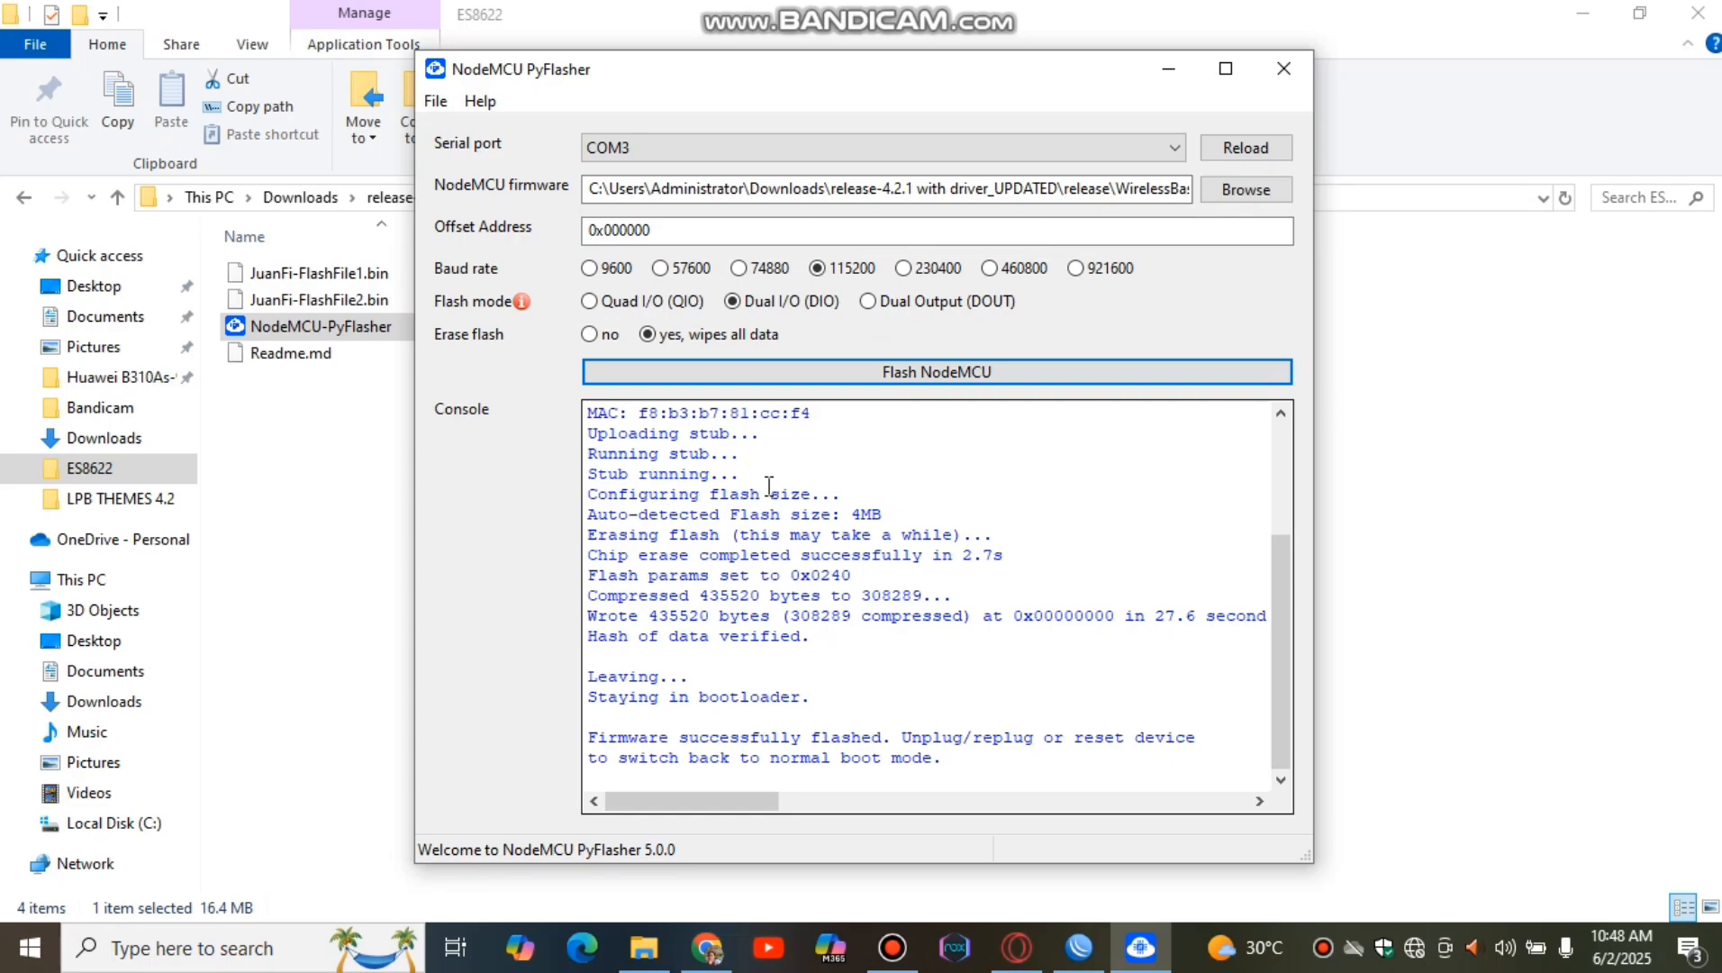
- Flash JuanFi-FlashFile2.bin at offset 0x200000 with Erase flash set to no, then minimize the flasher
click(1234, 190)
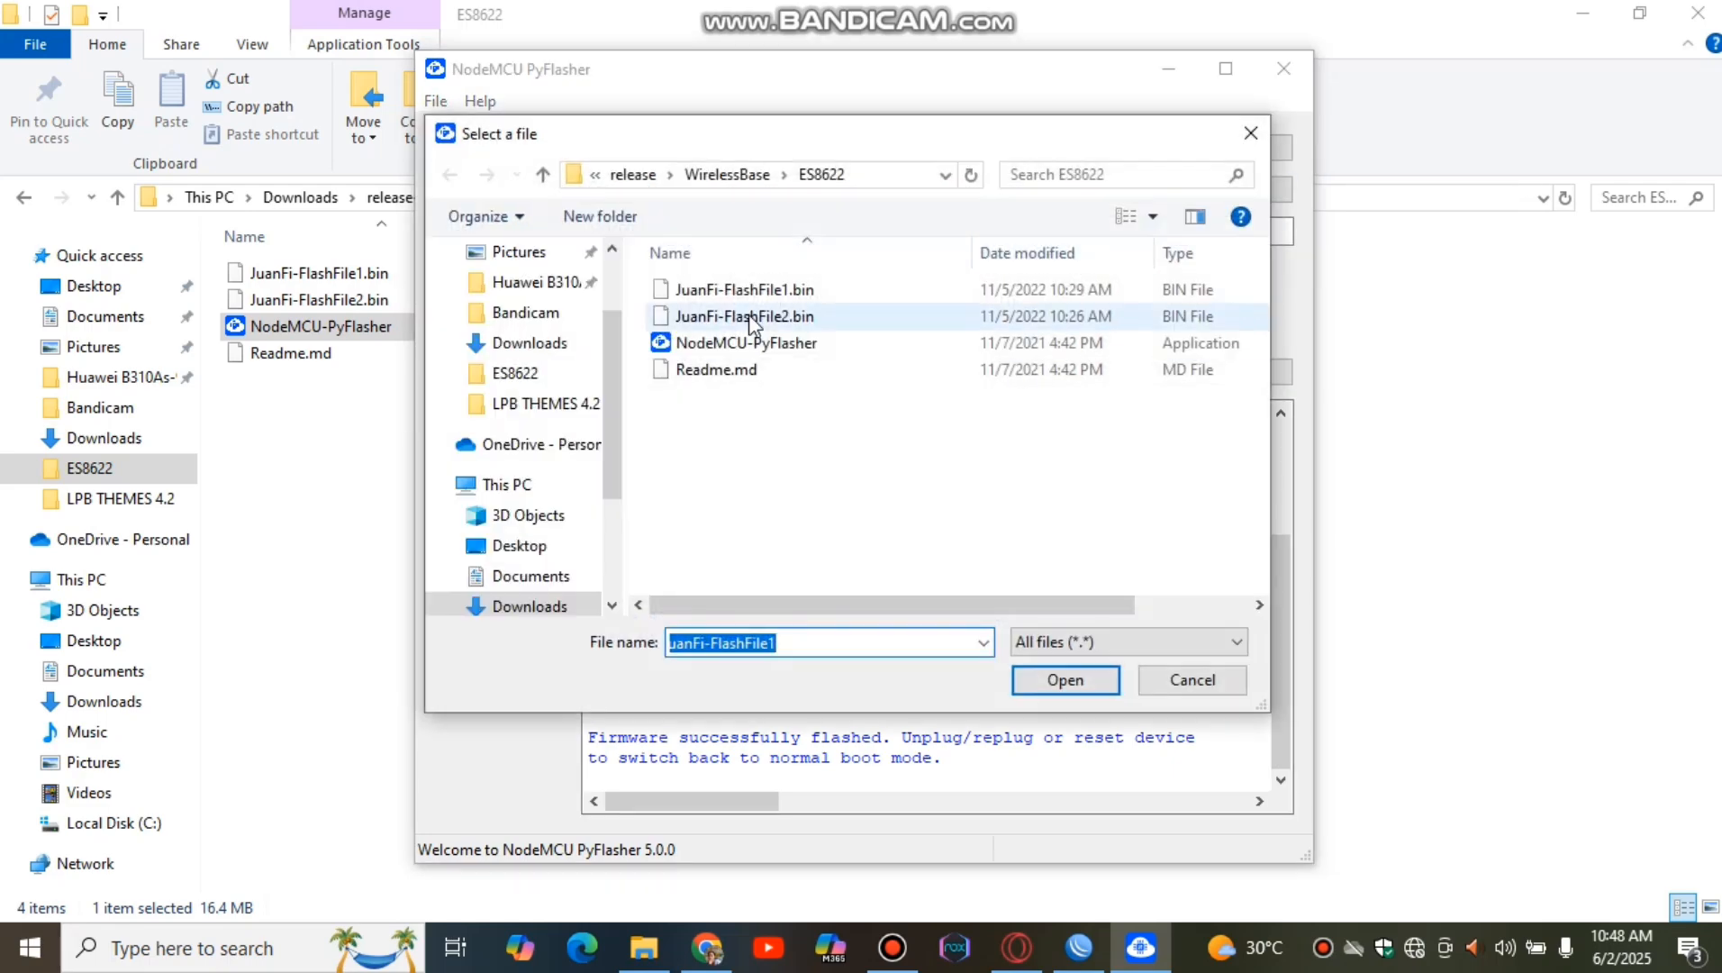
click(751, 320)
click(1067, 683)
click(589, 335)
click(608, 230)
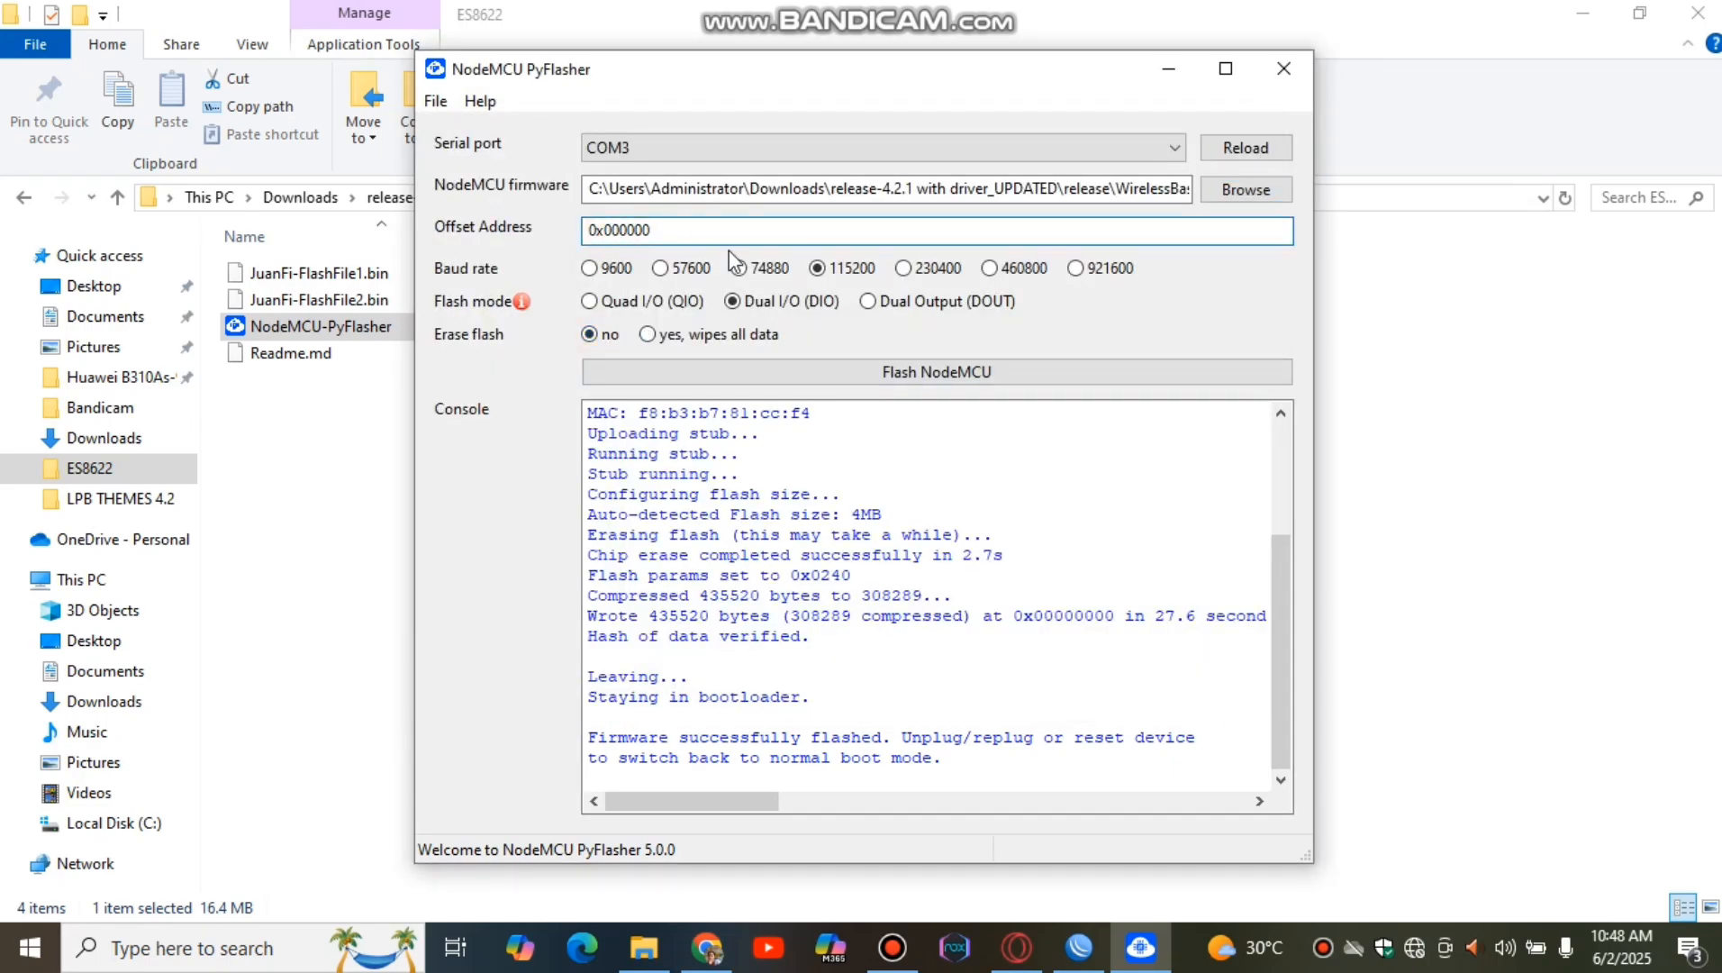
text(2)
click(901, 373)
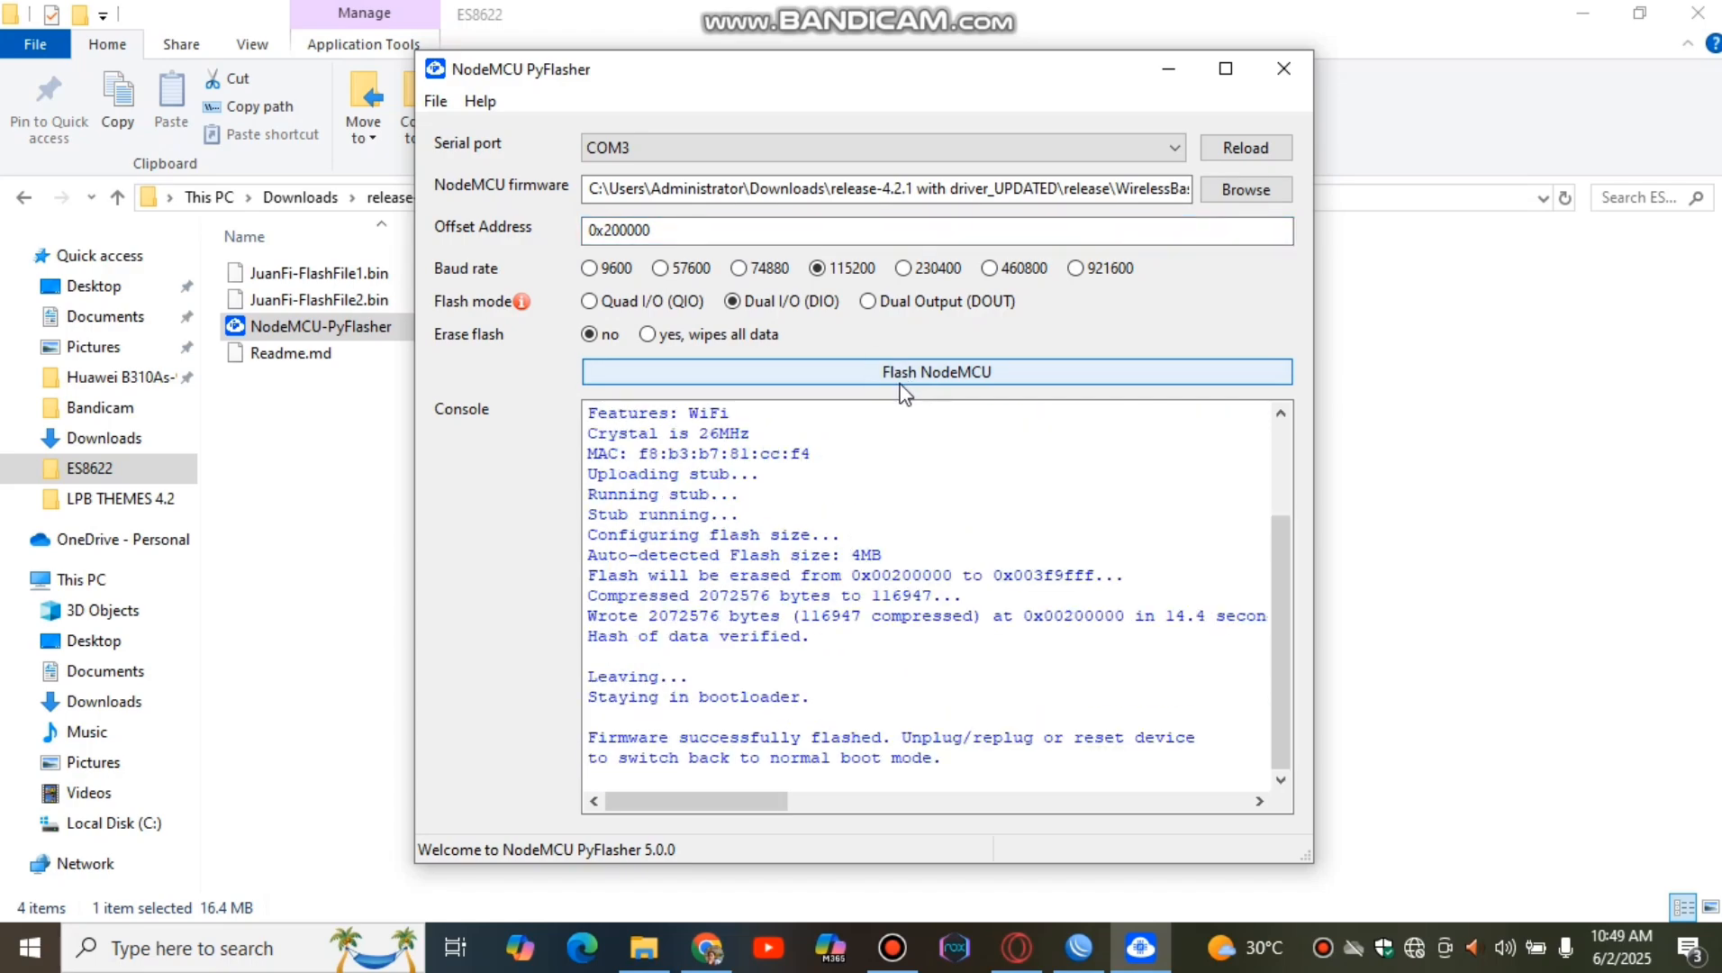
click(1168, 69)
- Refresh the desktop several times, then reopen the Wi-Fi list until JuanFi Setup appears
click(1583, 12)
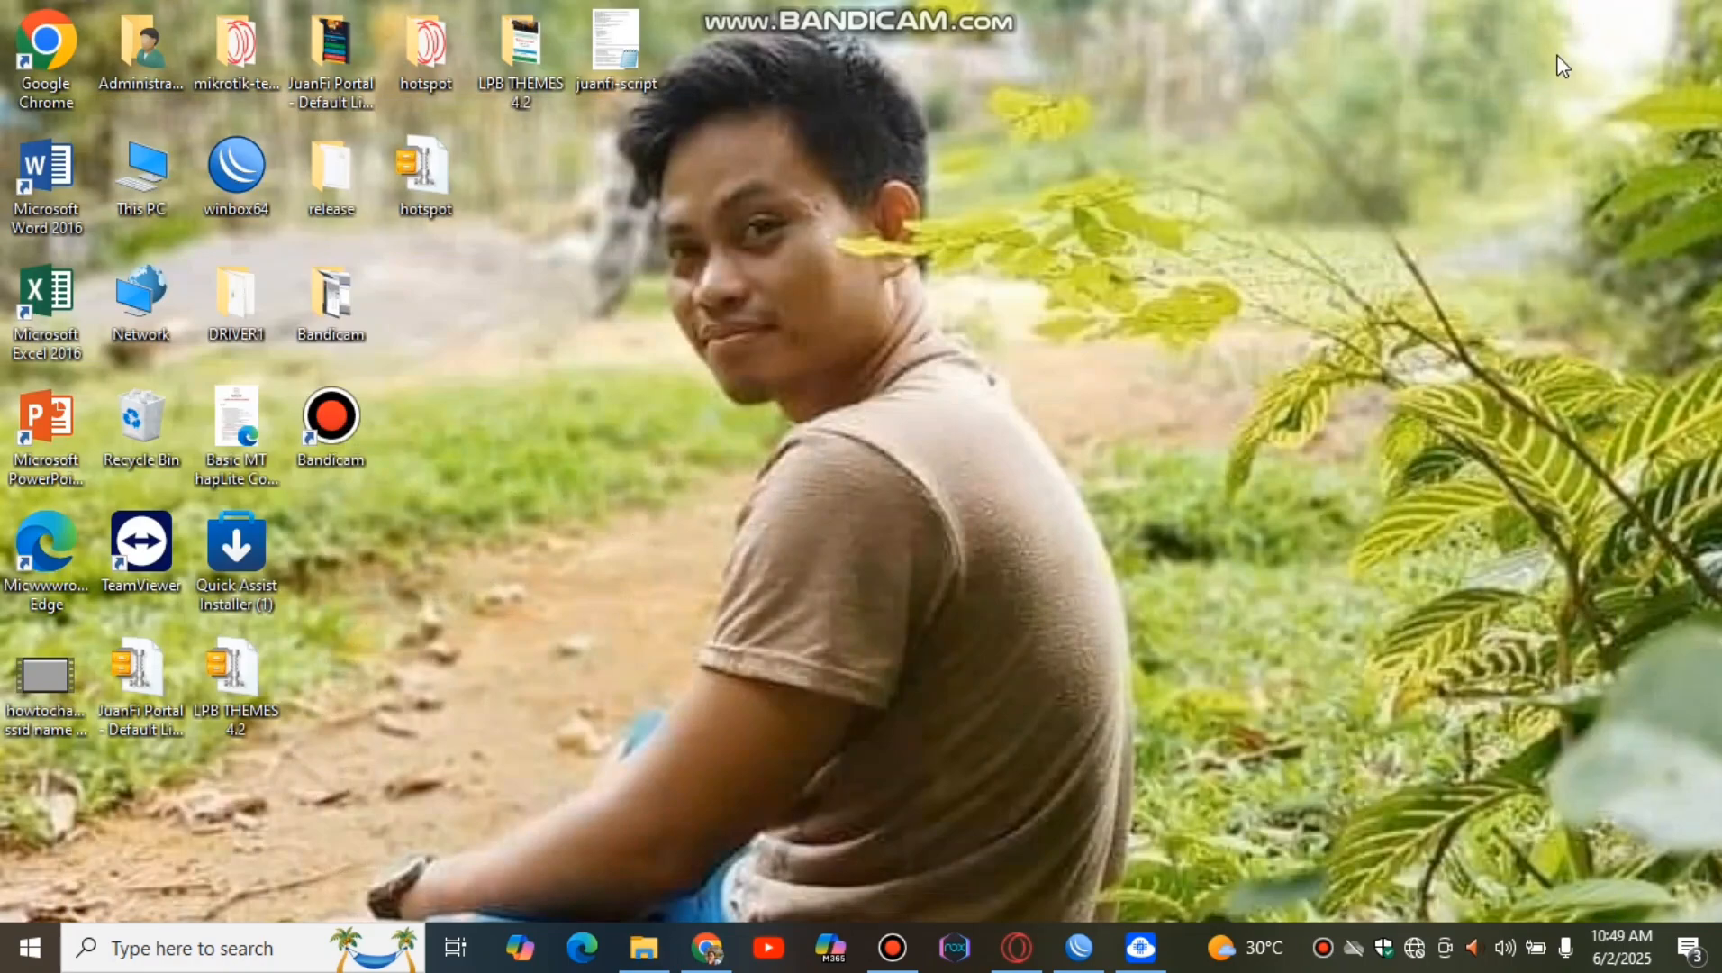
click(1414, 948)
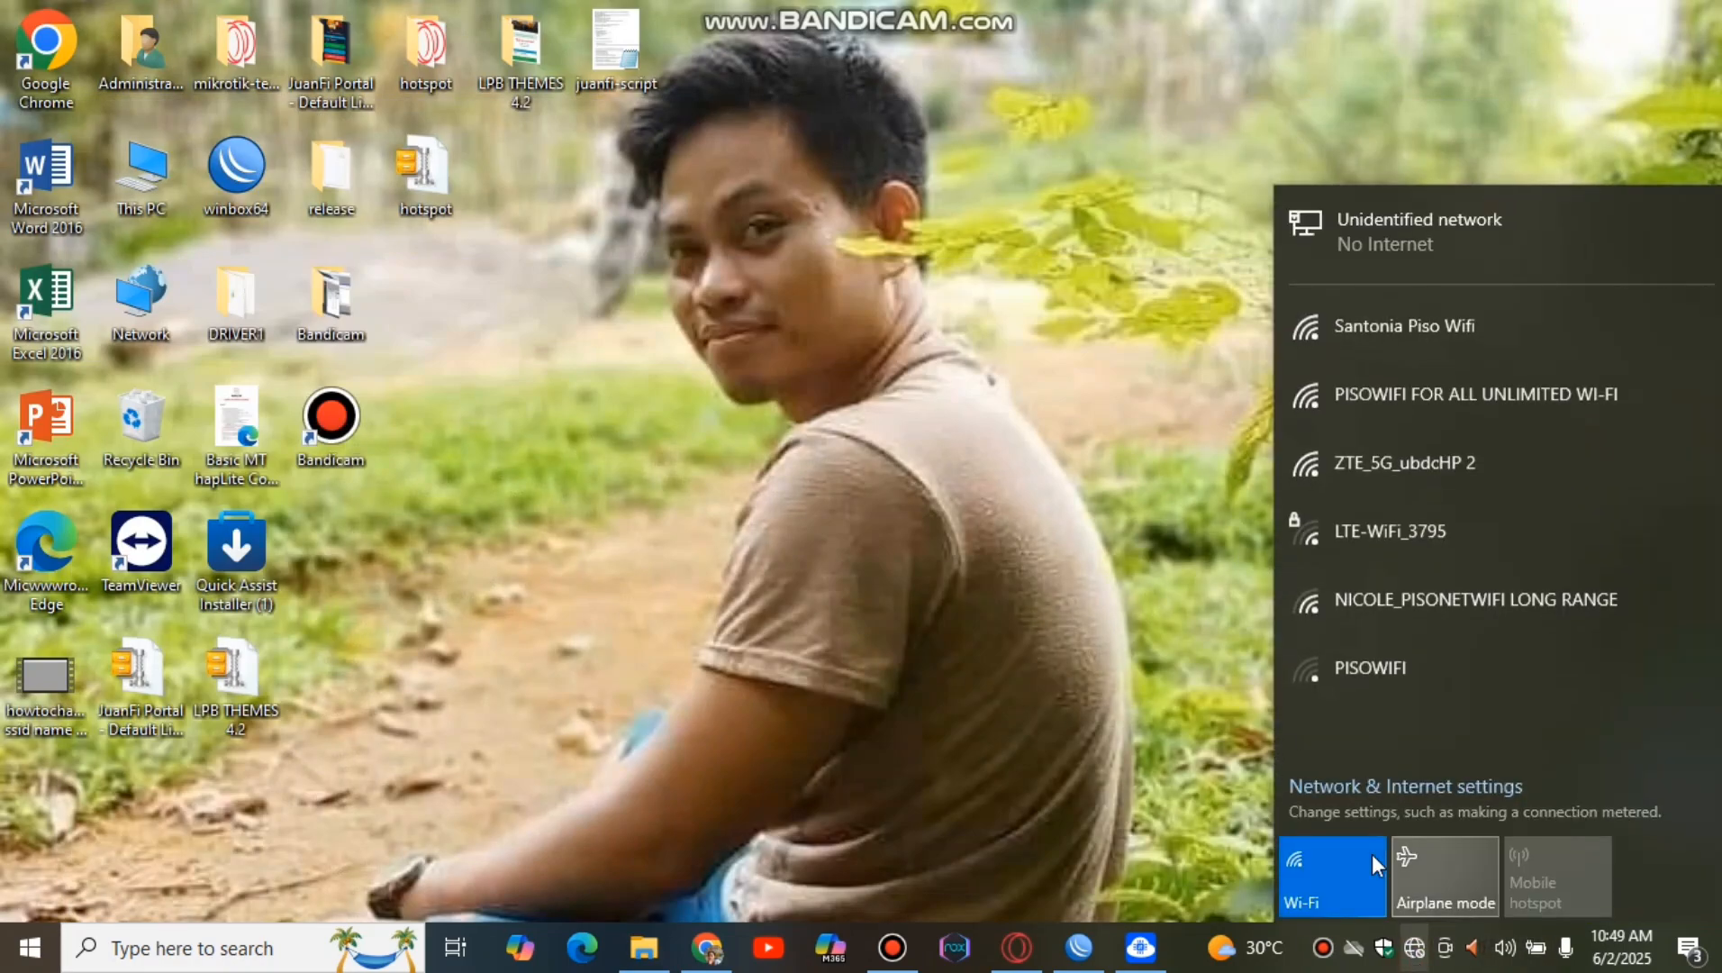
right_click(1036, 307)
click(1101, 368)
right_click(1059, 242)
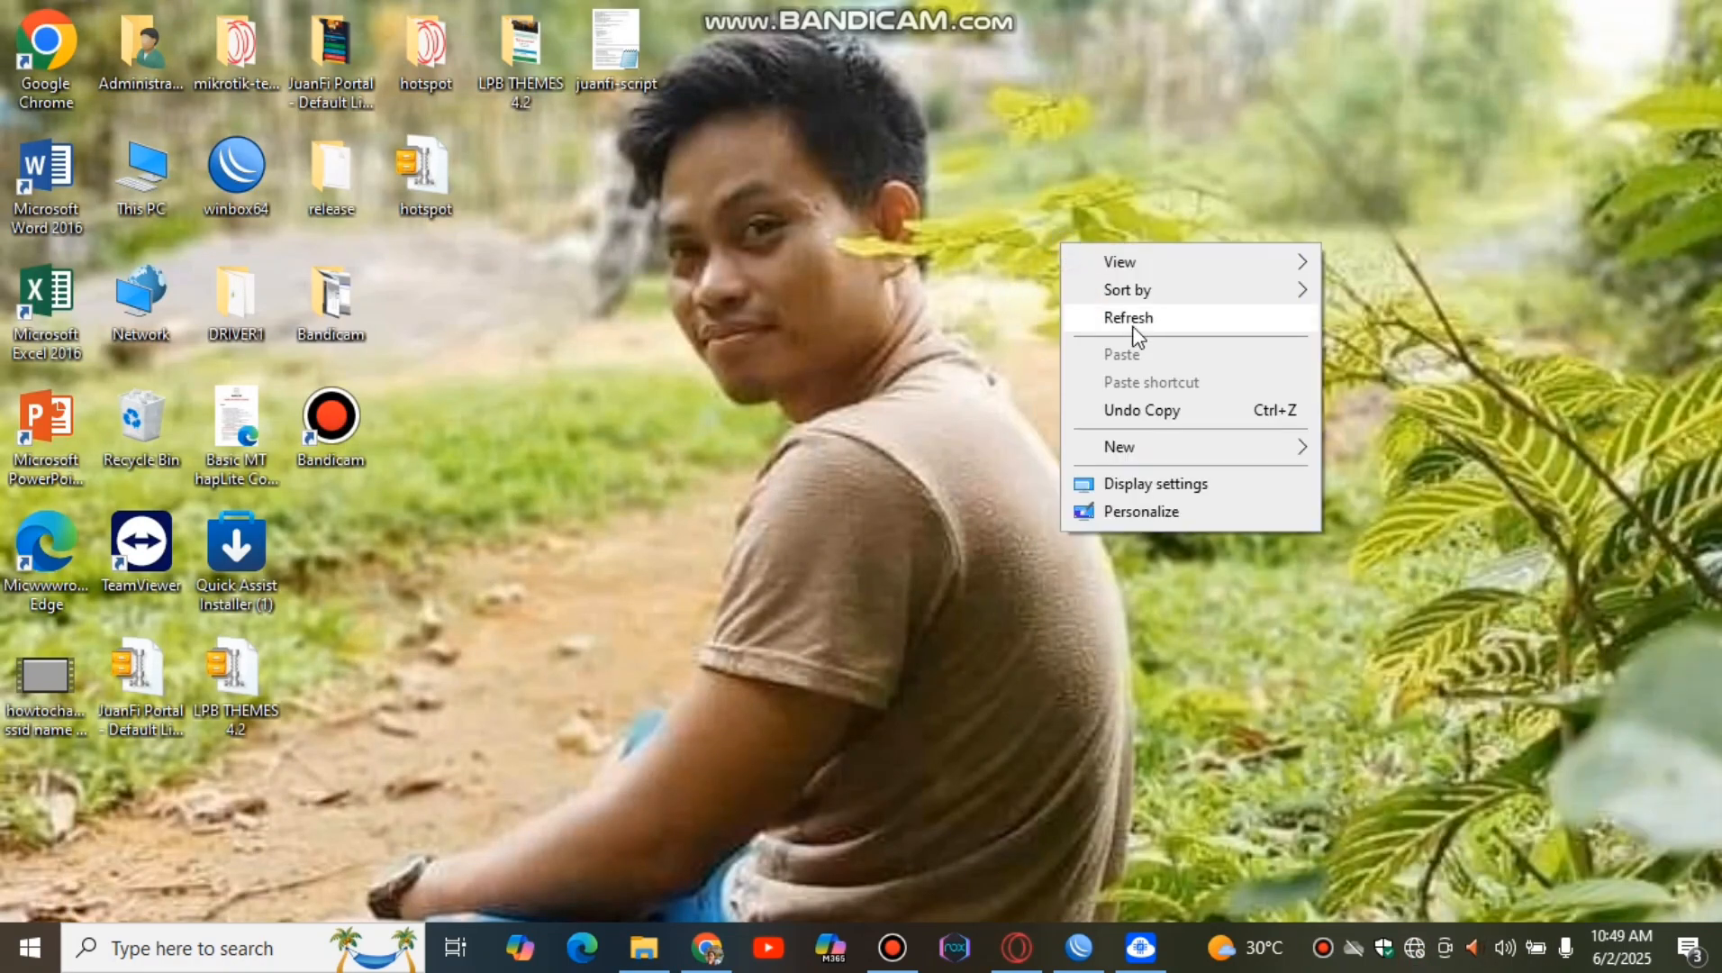
click(1130, 319)
right_click(1093, 214)
click(1153, 288)
right_click(1097, 202)
click(1195, 291)
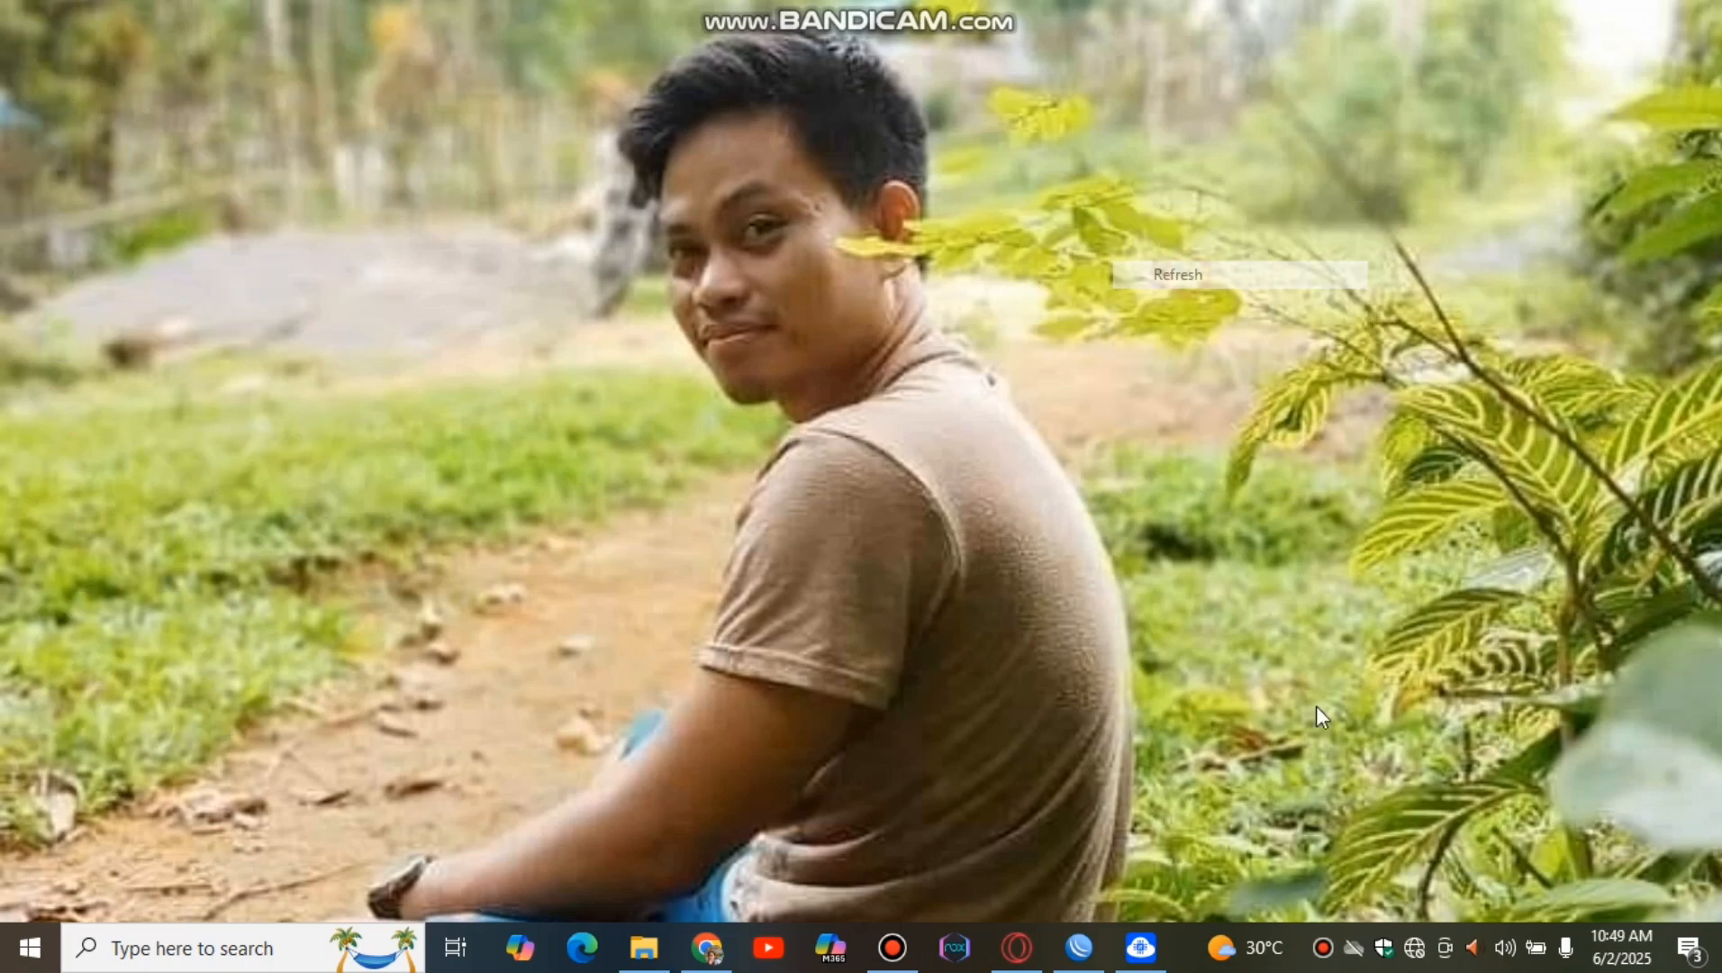
click(1415, 948)
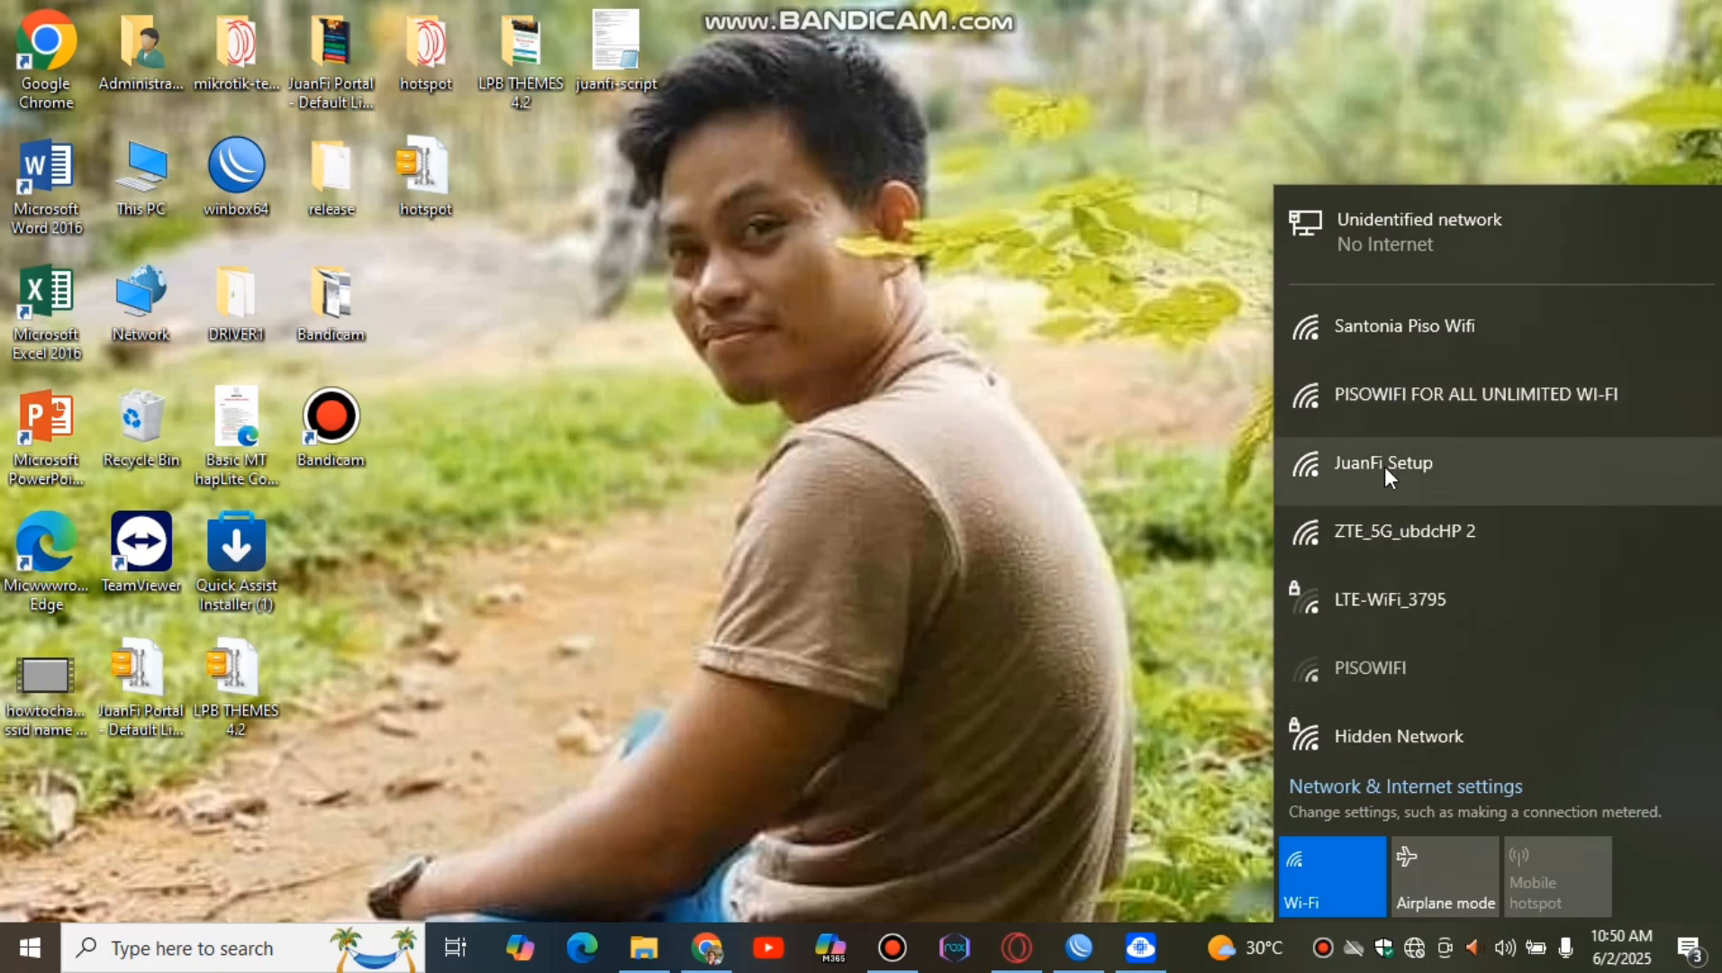
- Connect to JuanFi Setup and log in to the admin console with the saved credentials
click(1385, 467)
click(1663, 631)
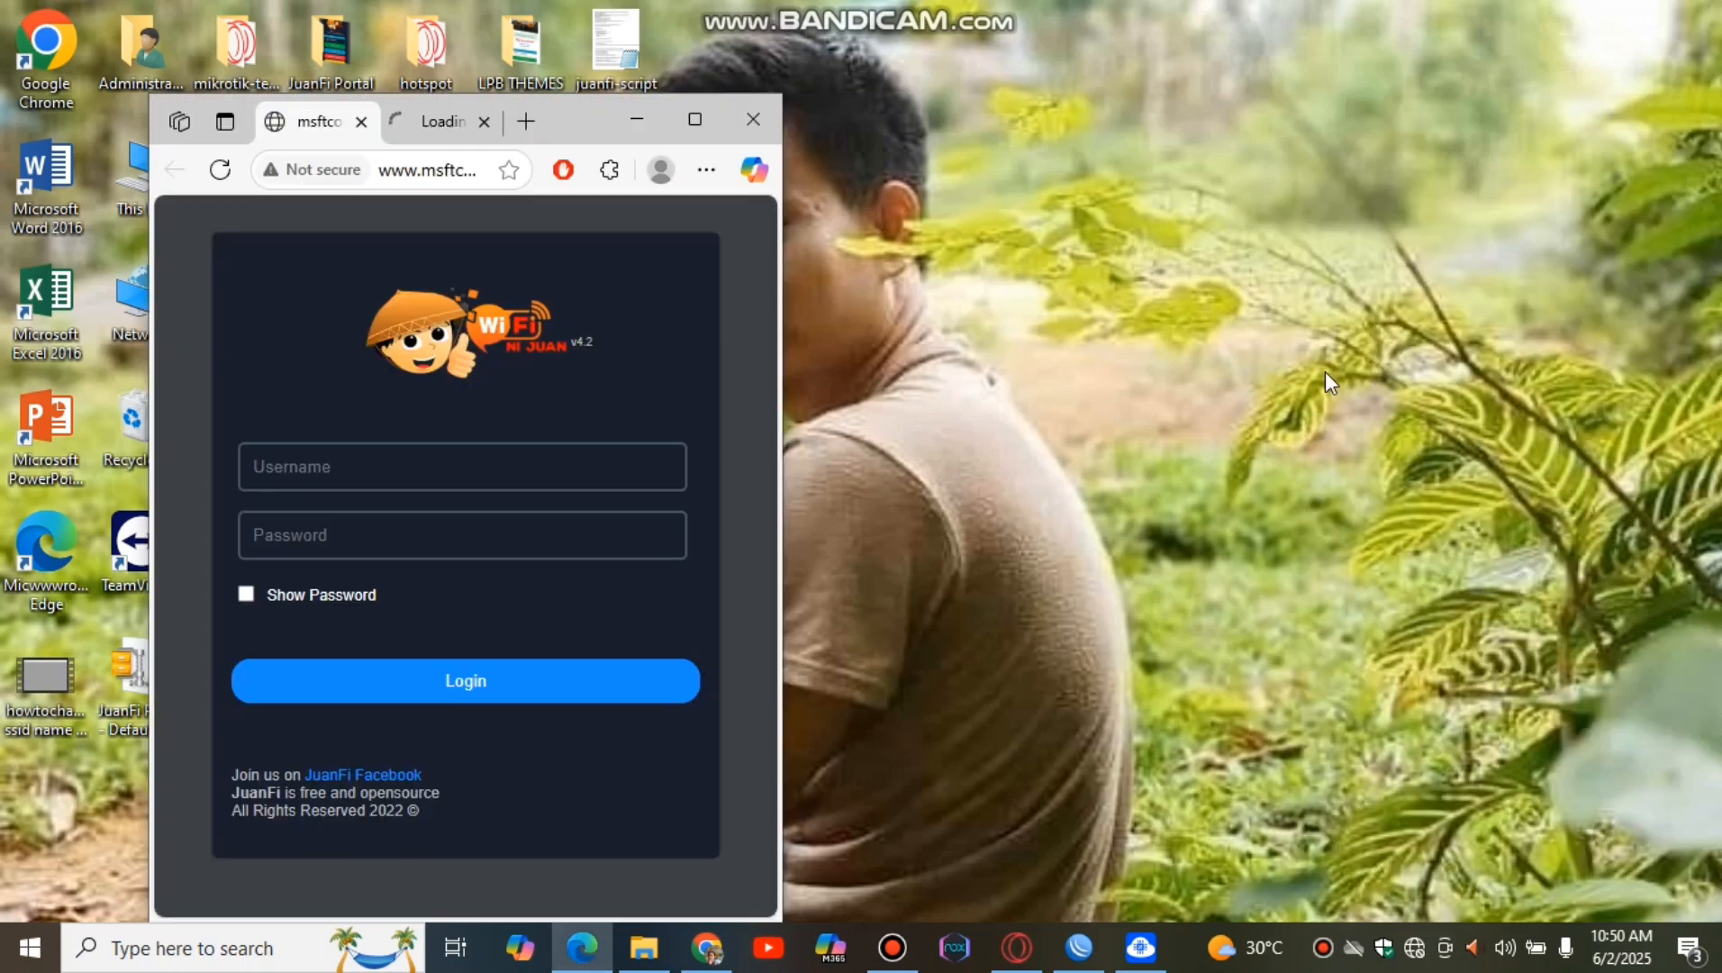
click(695, 117)
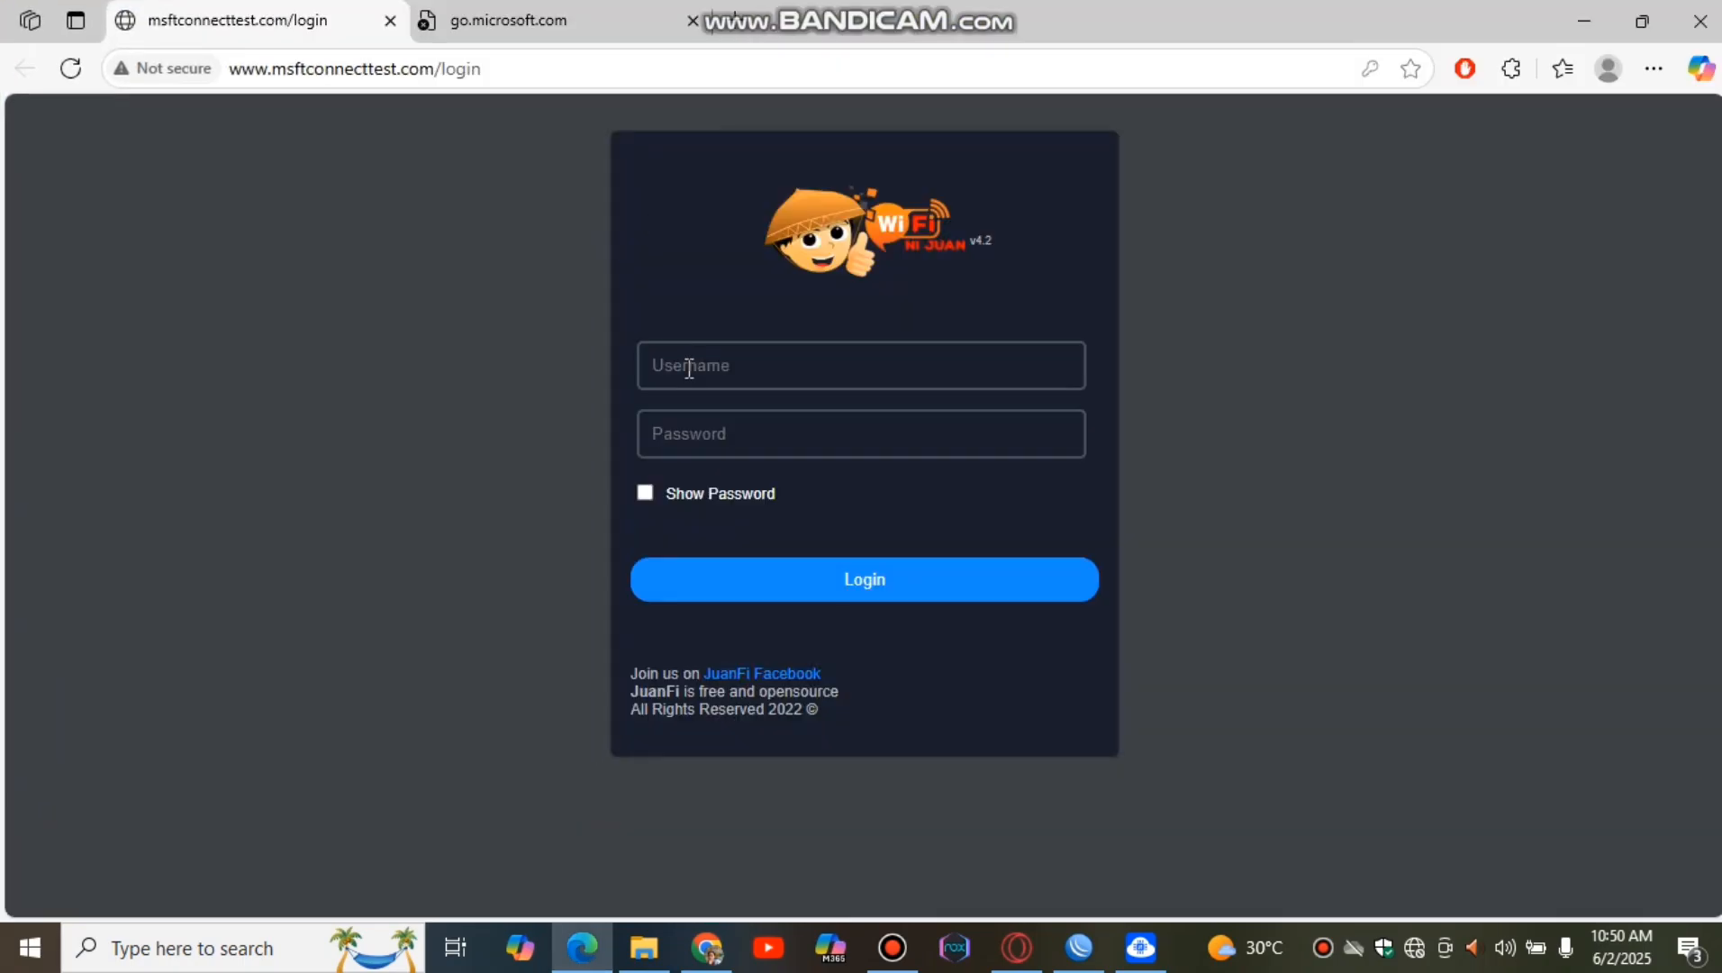
click(689, 368)
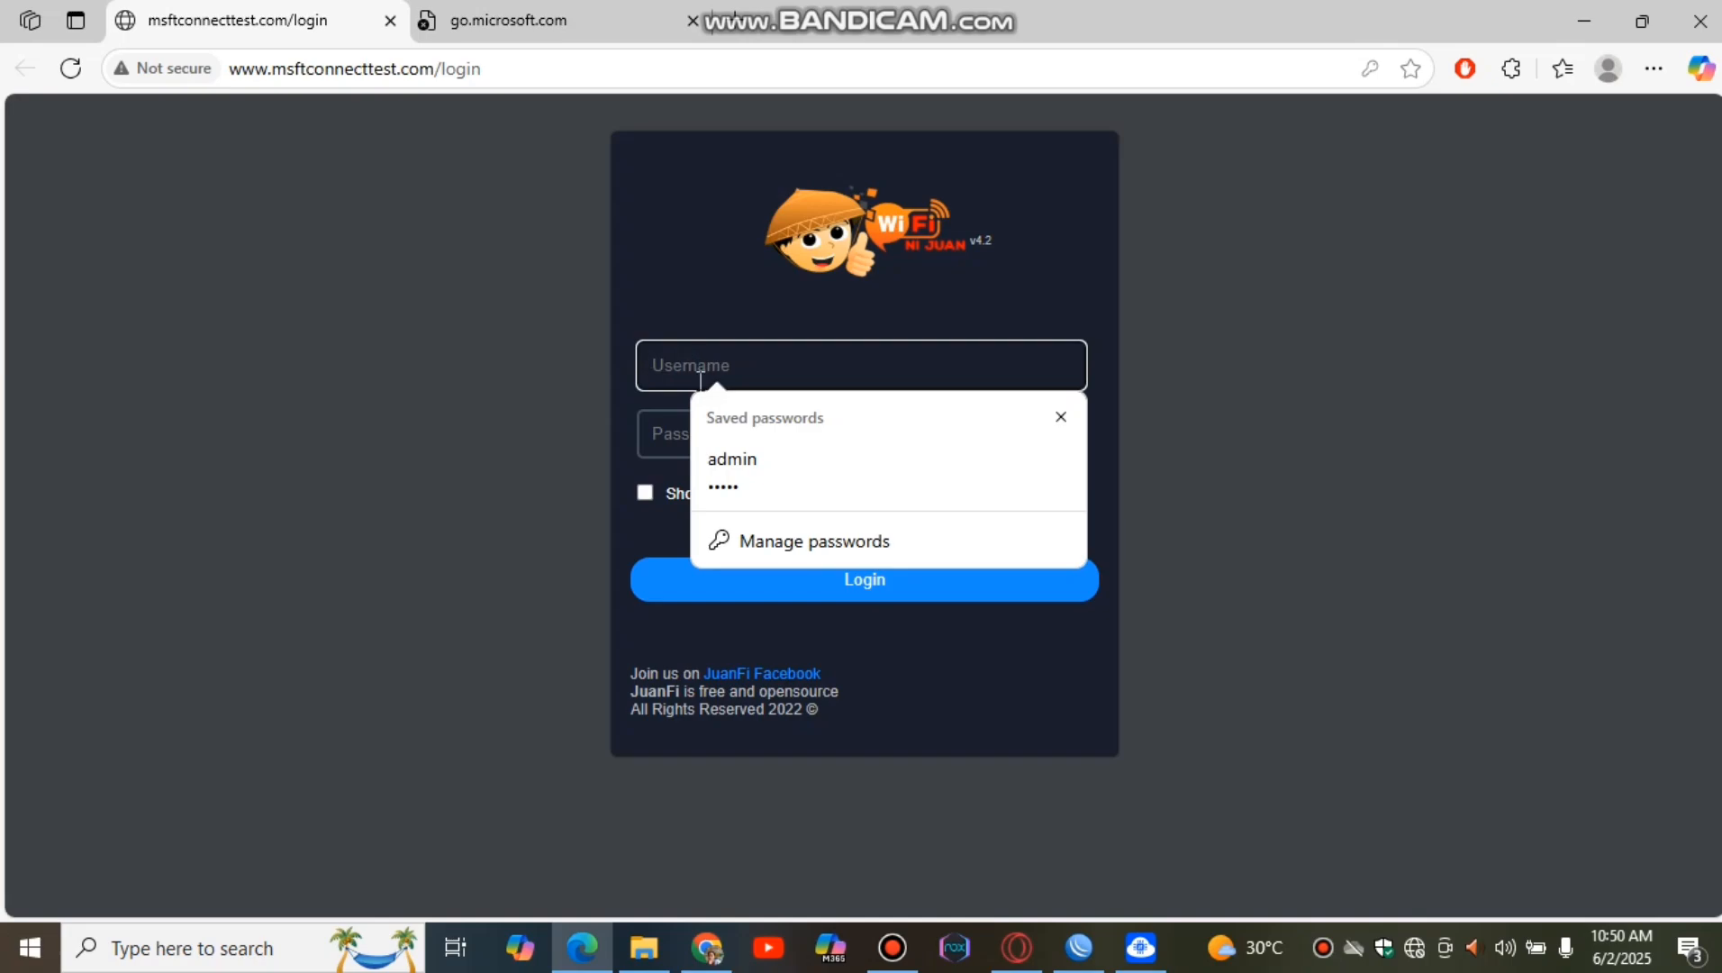
click(776, 458)
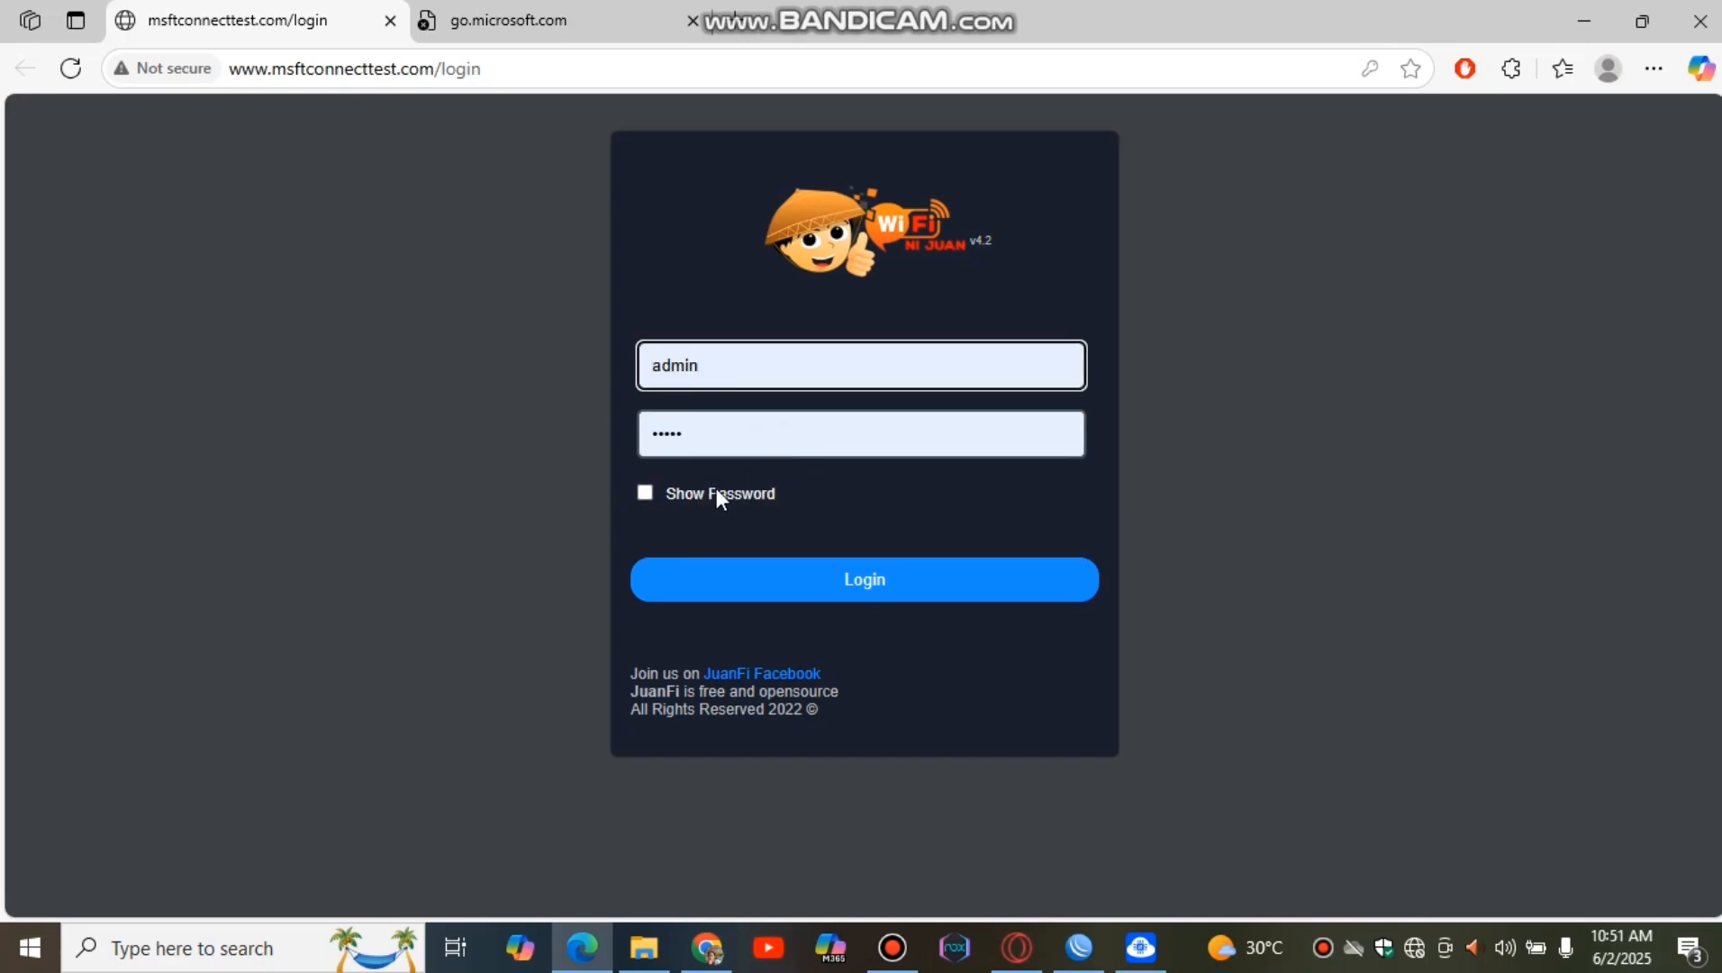
click(845, 584)
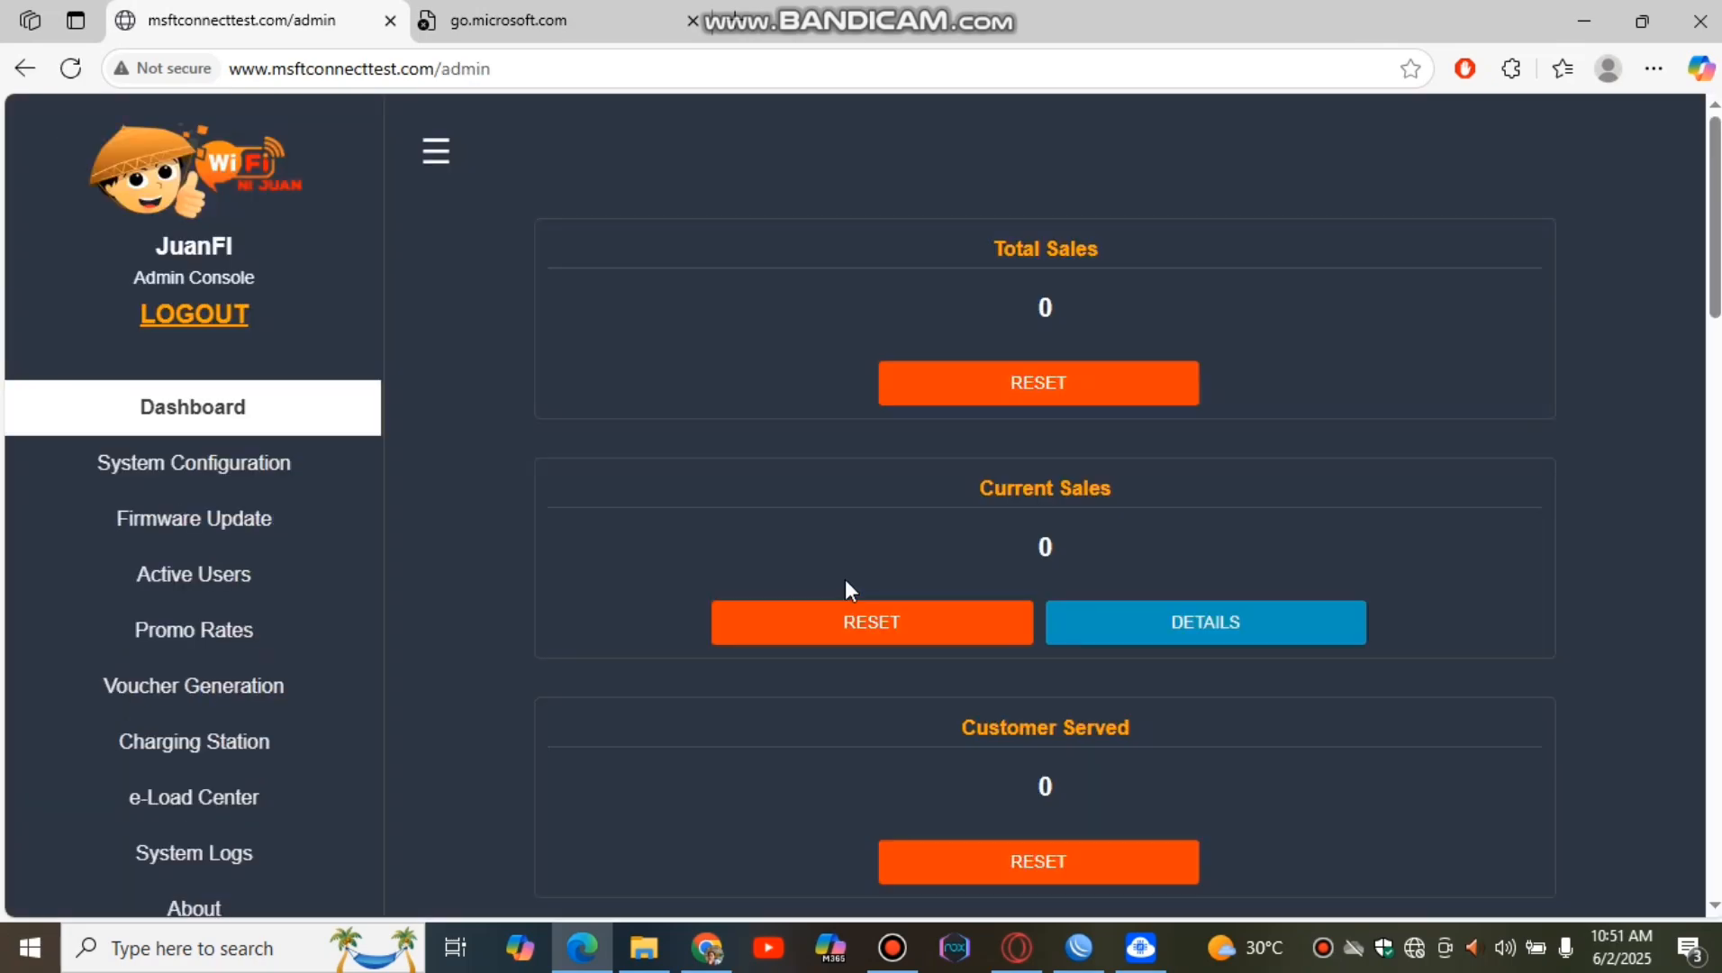
- Open System Configuration and scan for nearby Wi-Fi networks
click(206, 462)
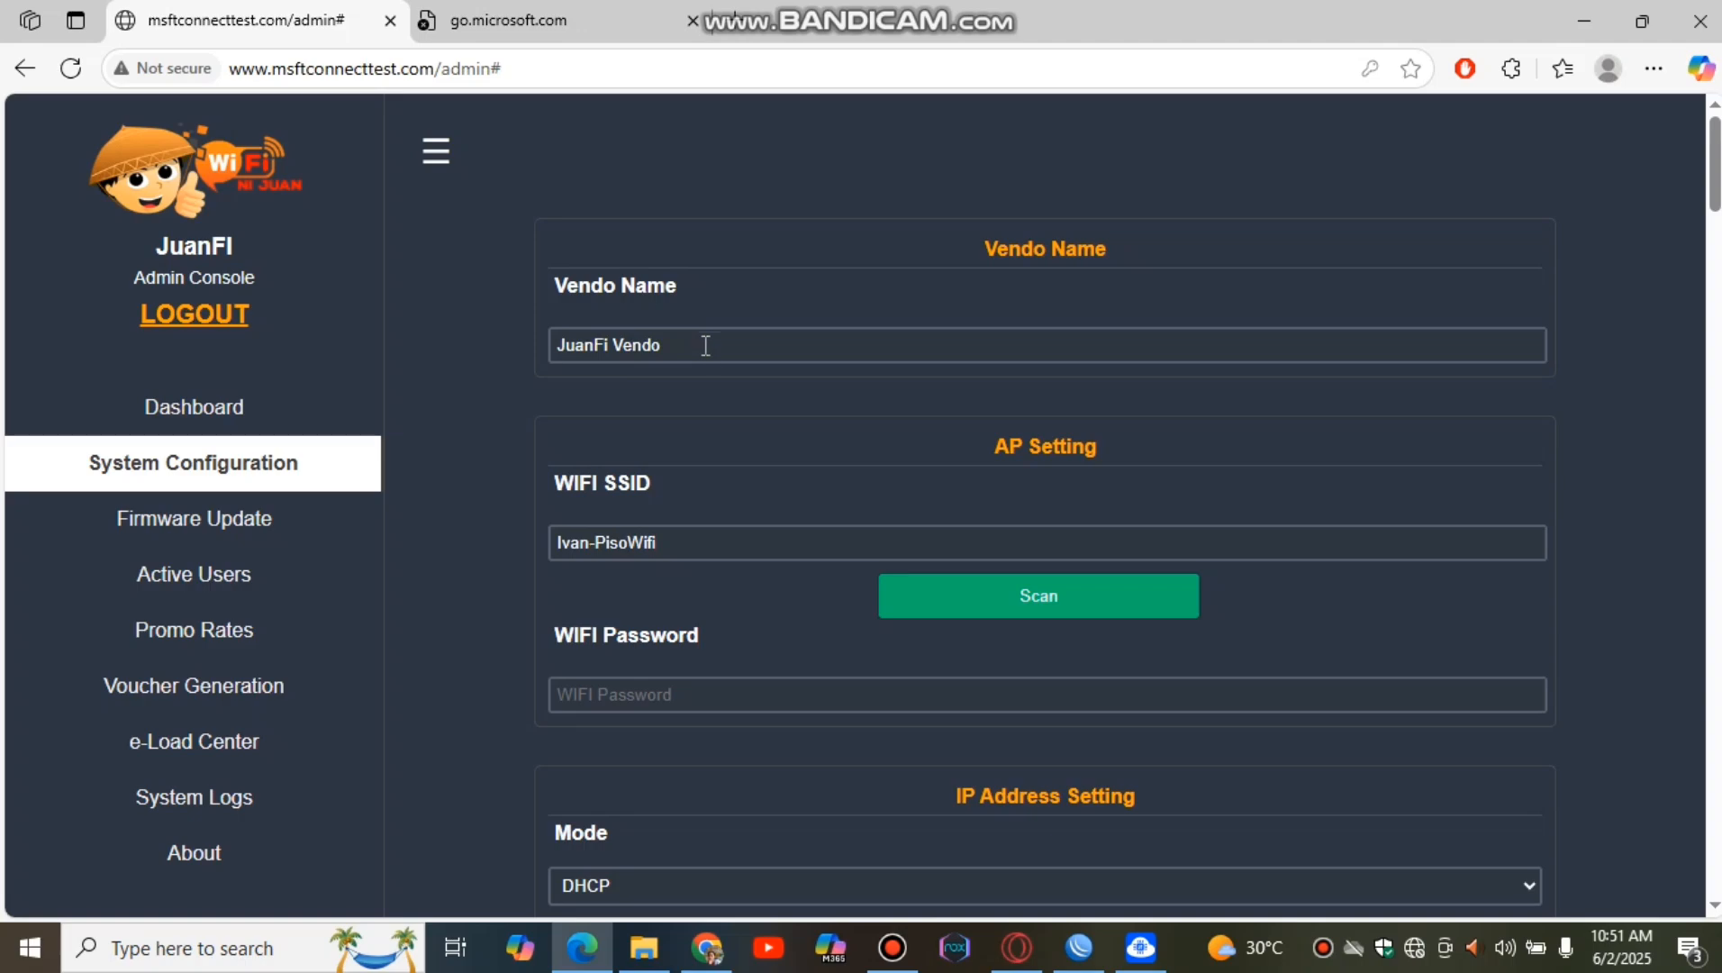
click(1017, 599)
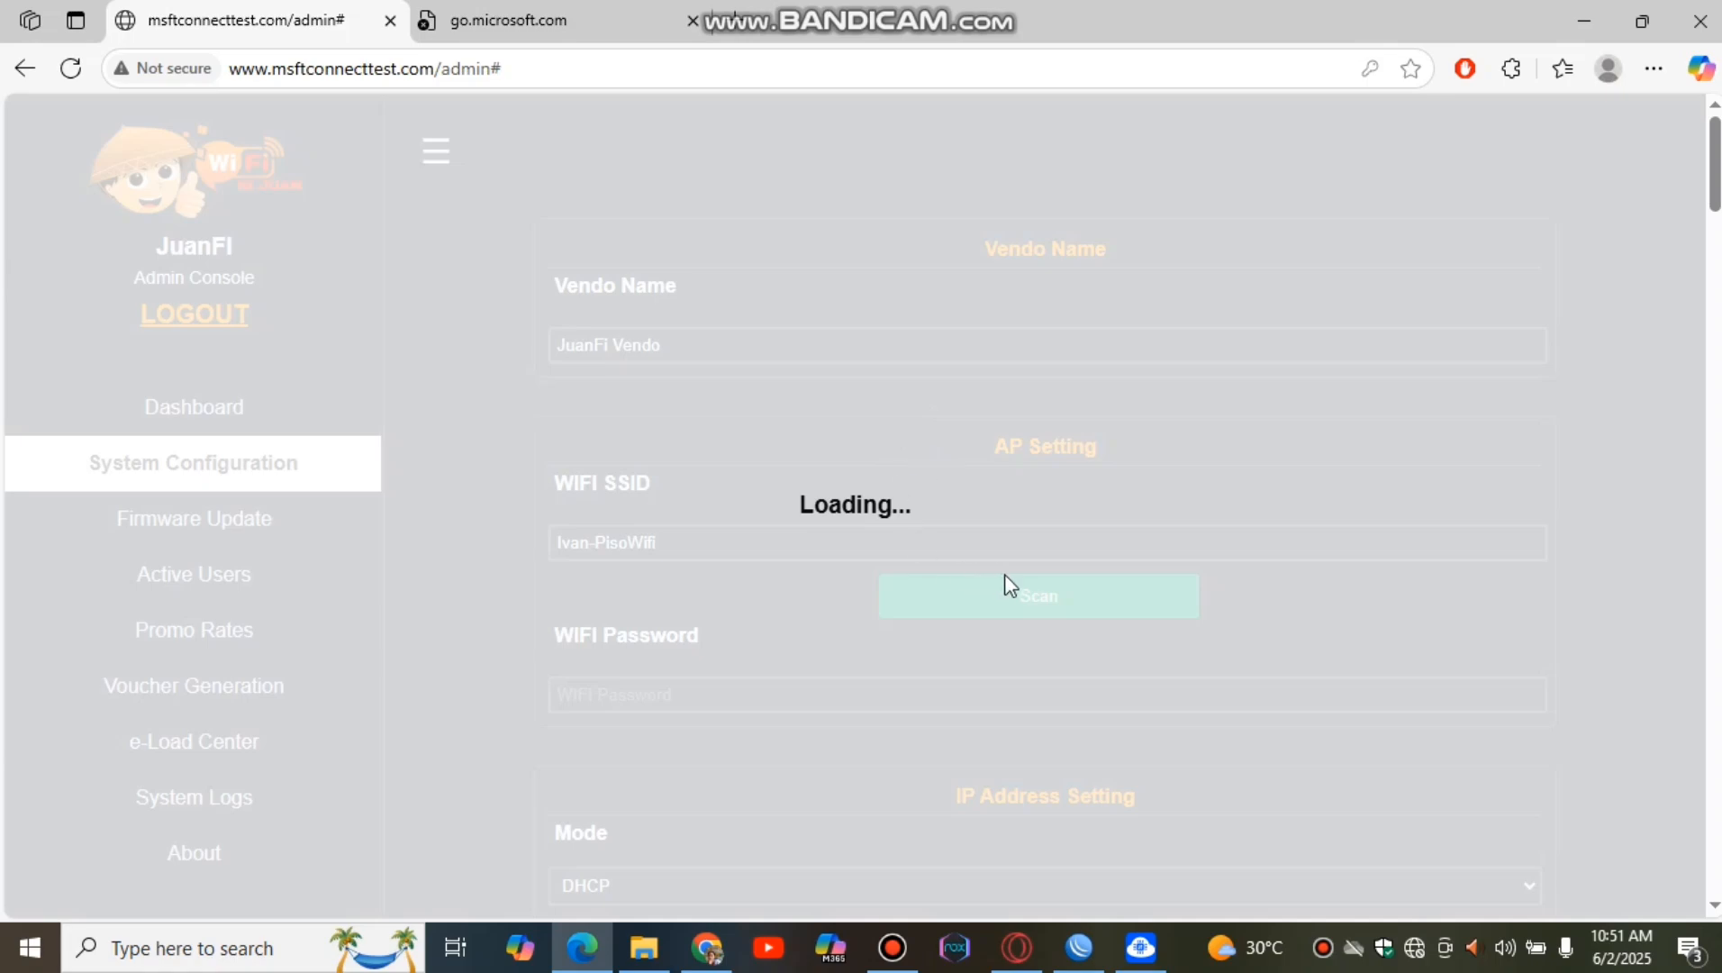
scroll(748, 809, down, 1)
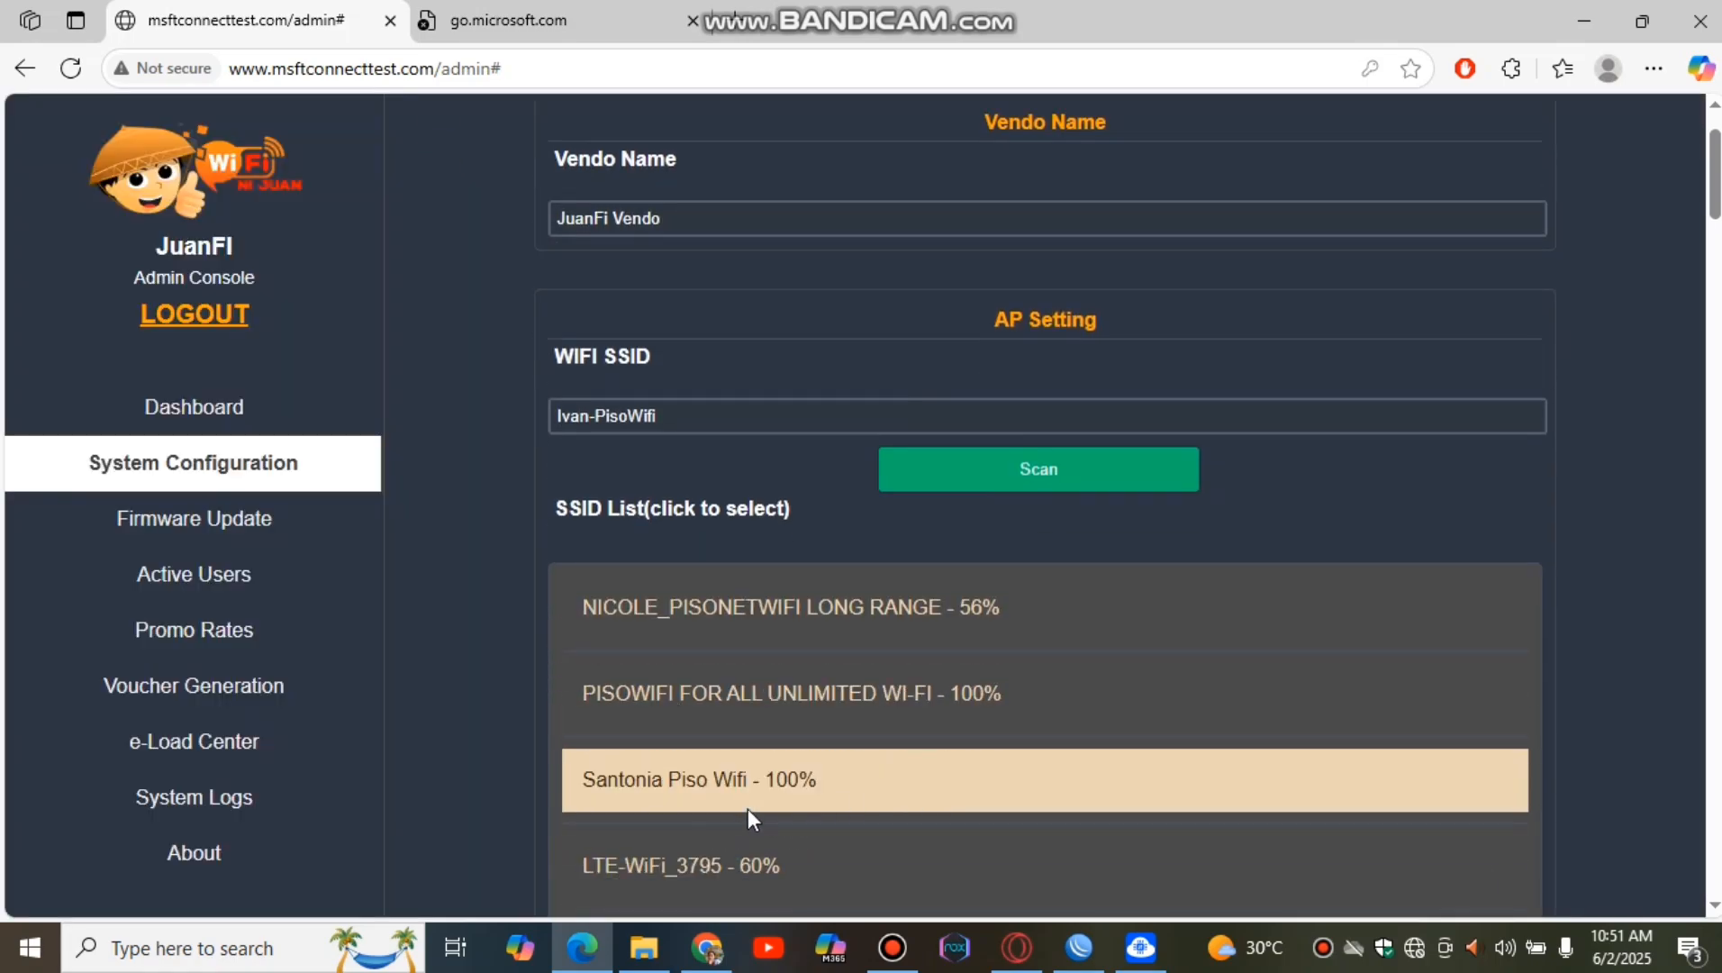
- Choose Santonia Piso Wifi as the WIFI SSID and scroll down to MikroTik Setting
click(746, 795)
scroll(1202, 490, down, 1)
scroll(1207, 486, up, 1)
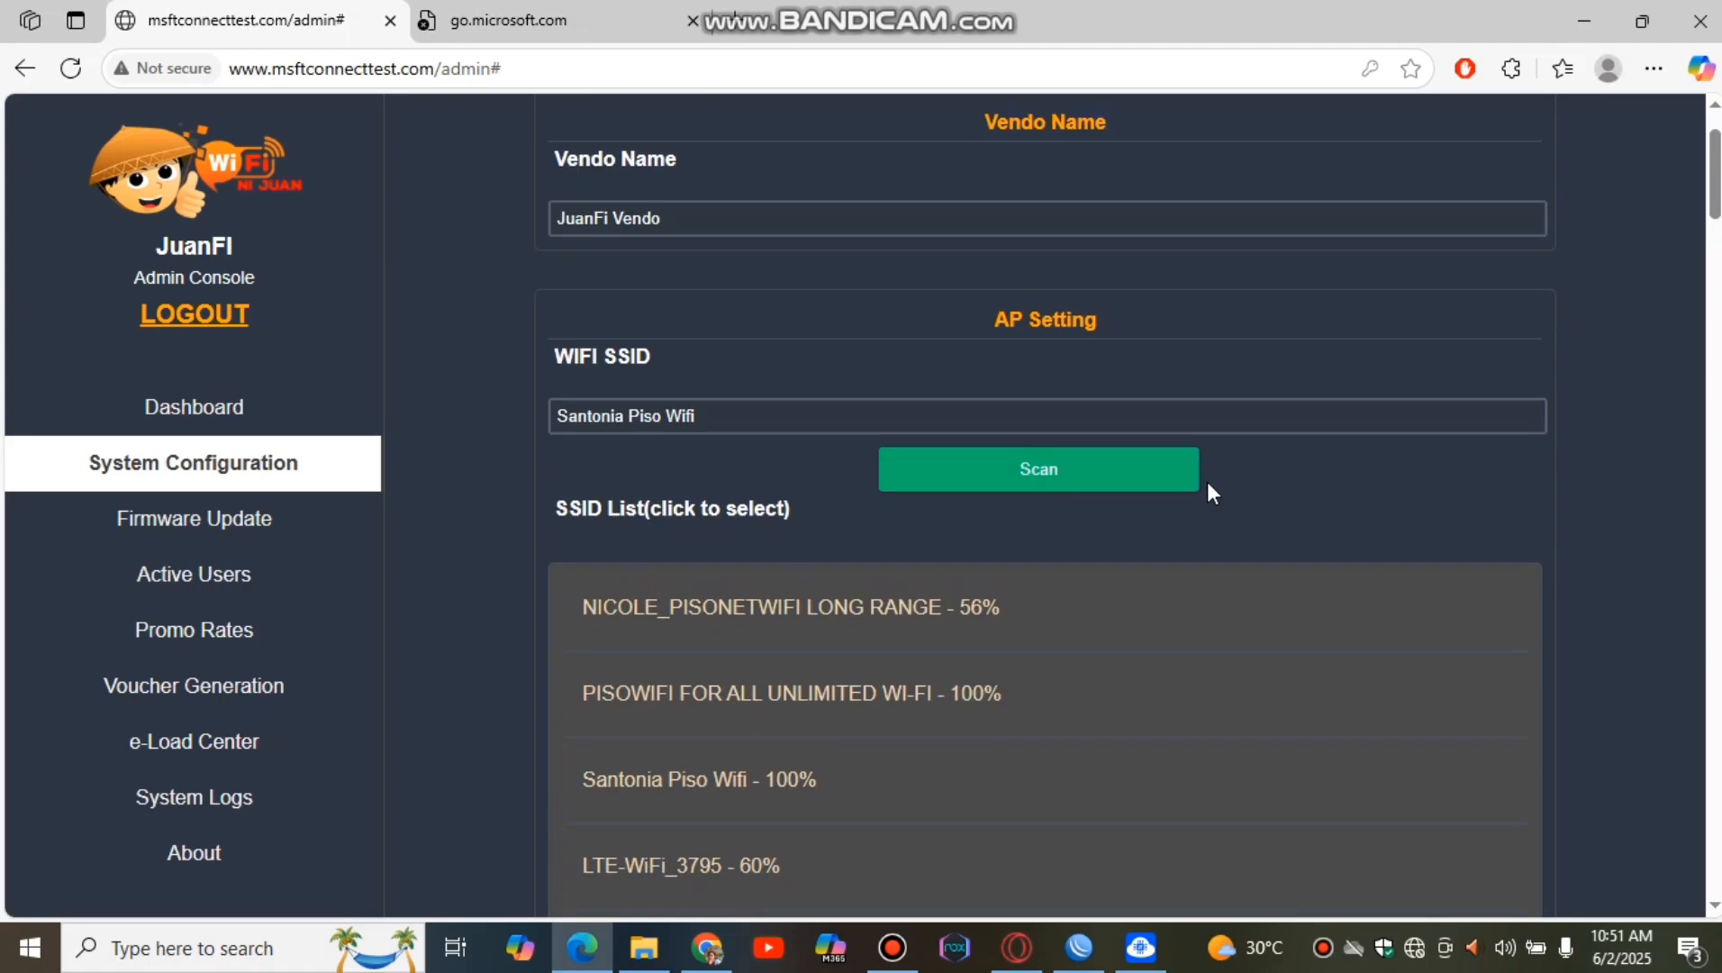
scroll(1211, 491, down, 3)
scroll(1324, 520, up, 1)
scroll(1310, 513, down, 1)
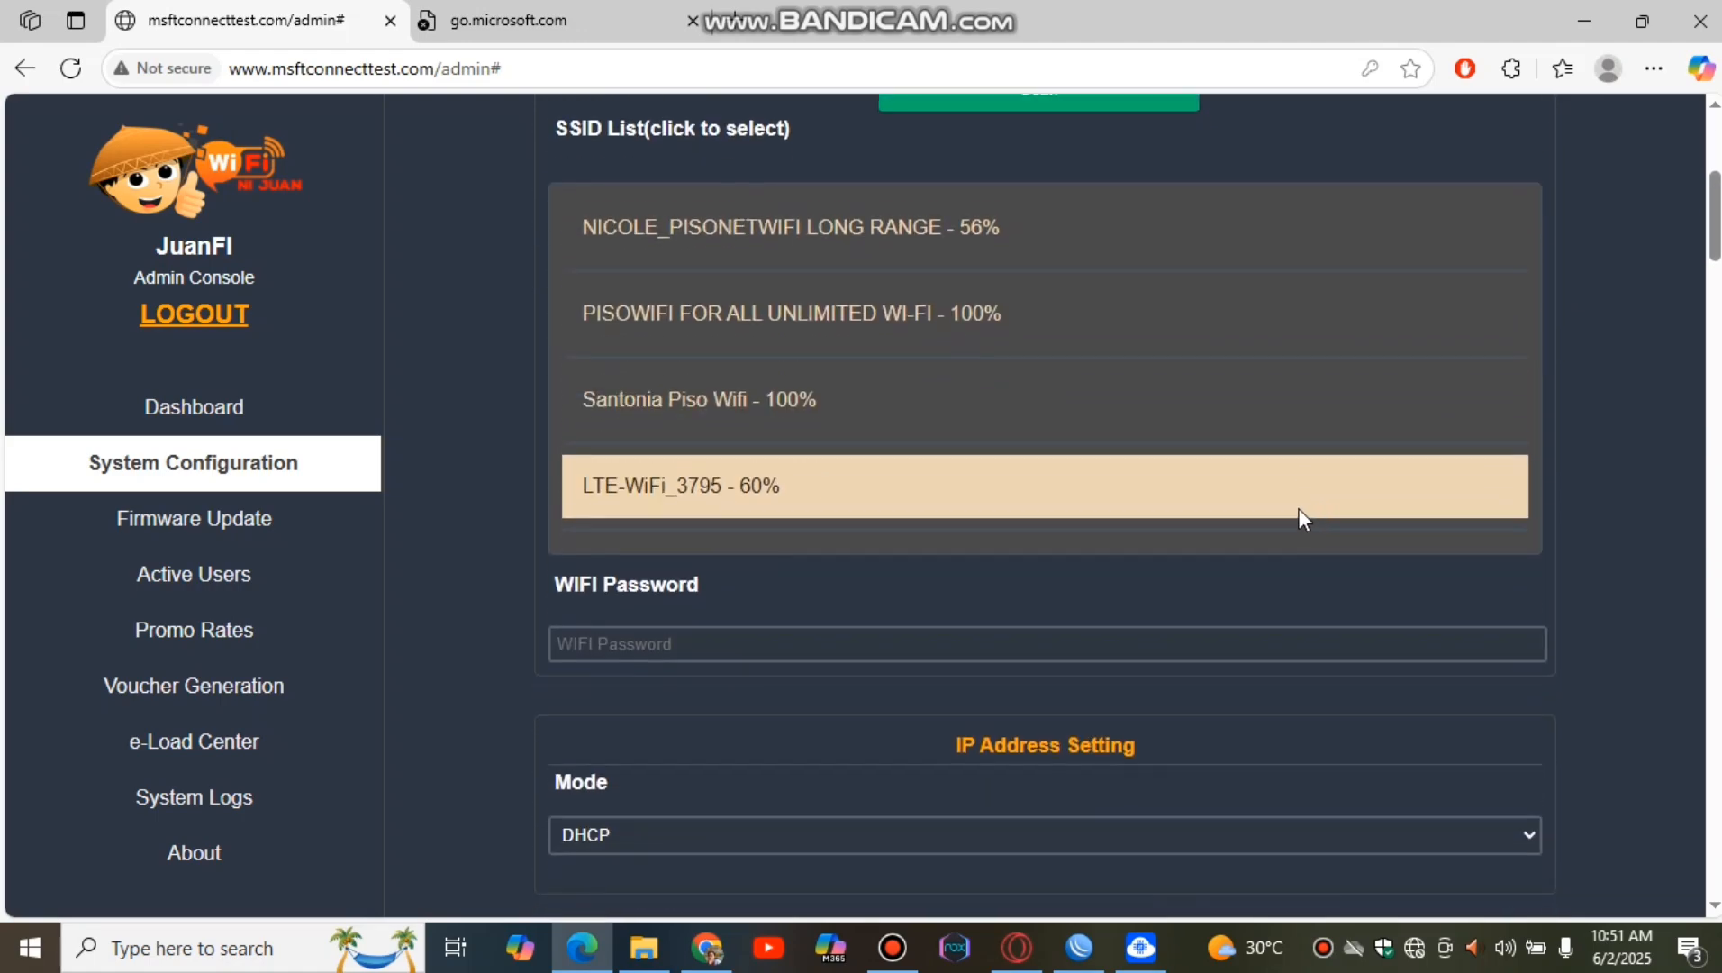
scroll(1300, 509, up, 1)
scroll(1016, 576, down, 2)
scroll(752, 640, up, 1)
scroll(755, 632, down, 3)
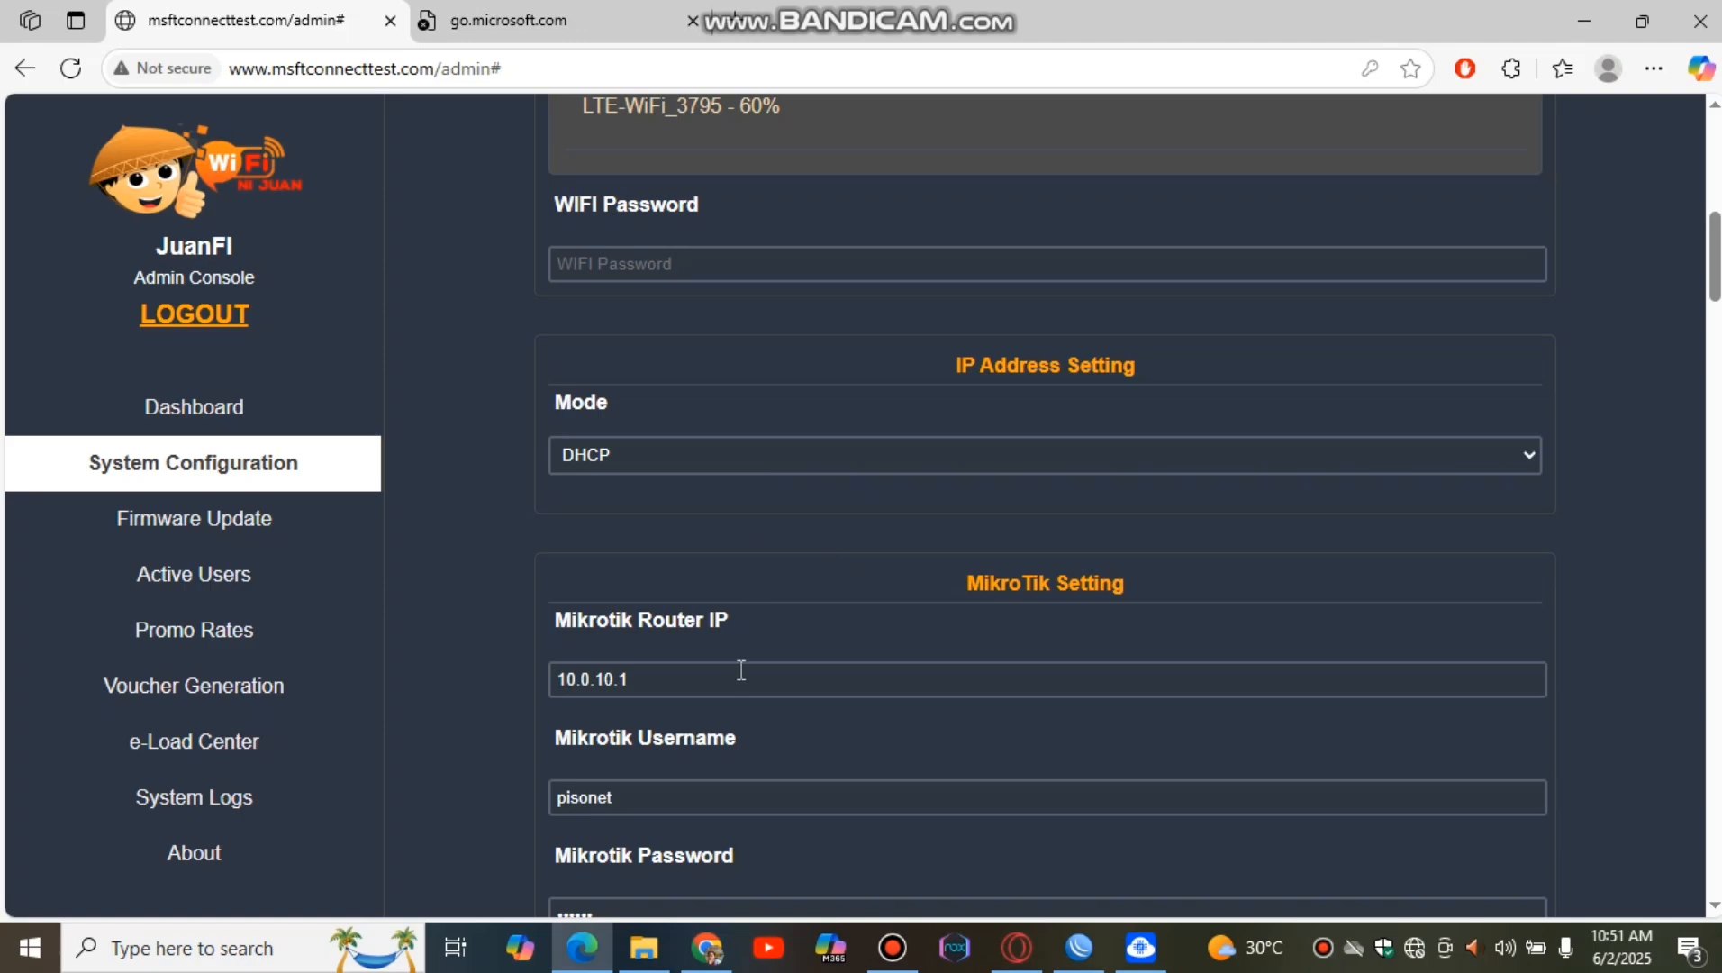
- Edit the MikroTik Router IP address, replacing its leading 1 with 2
scroll(734, 658, down, 2)
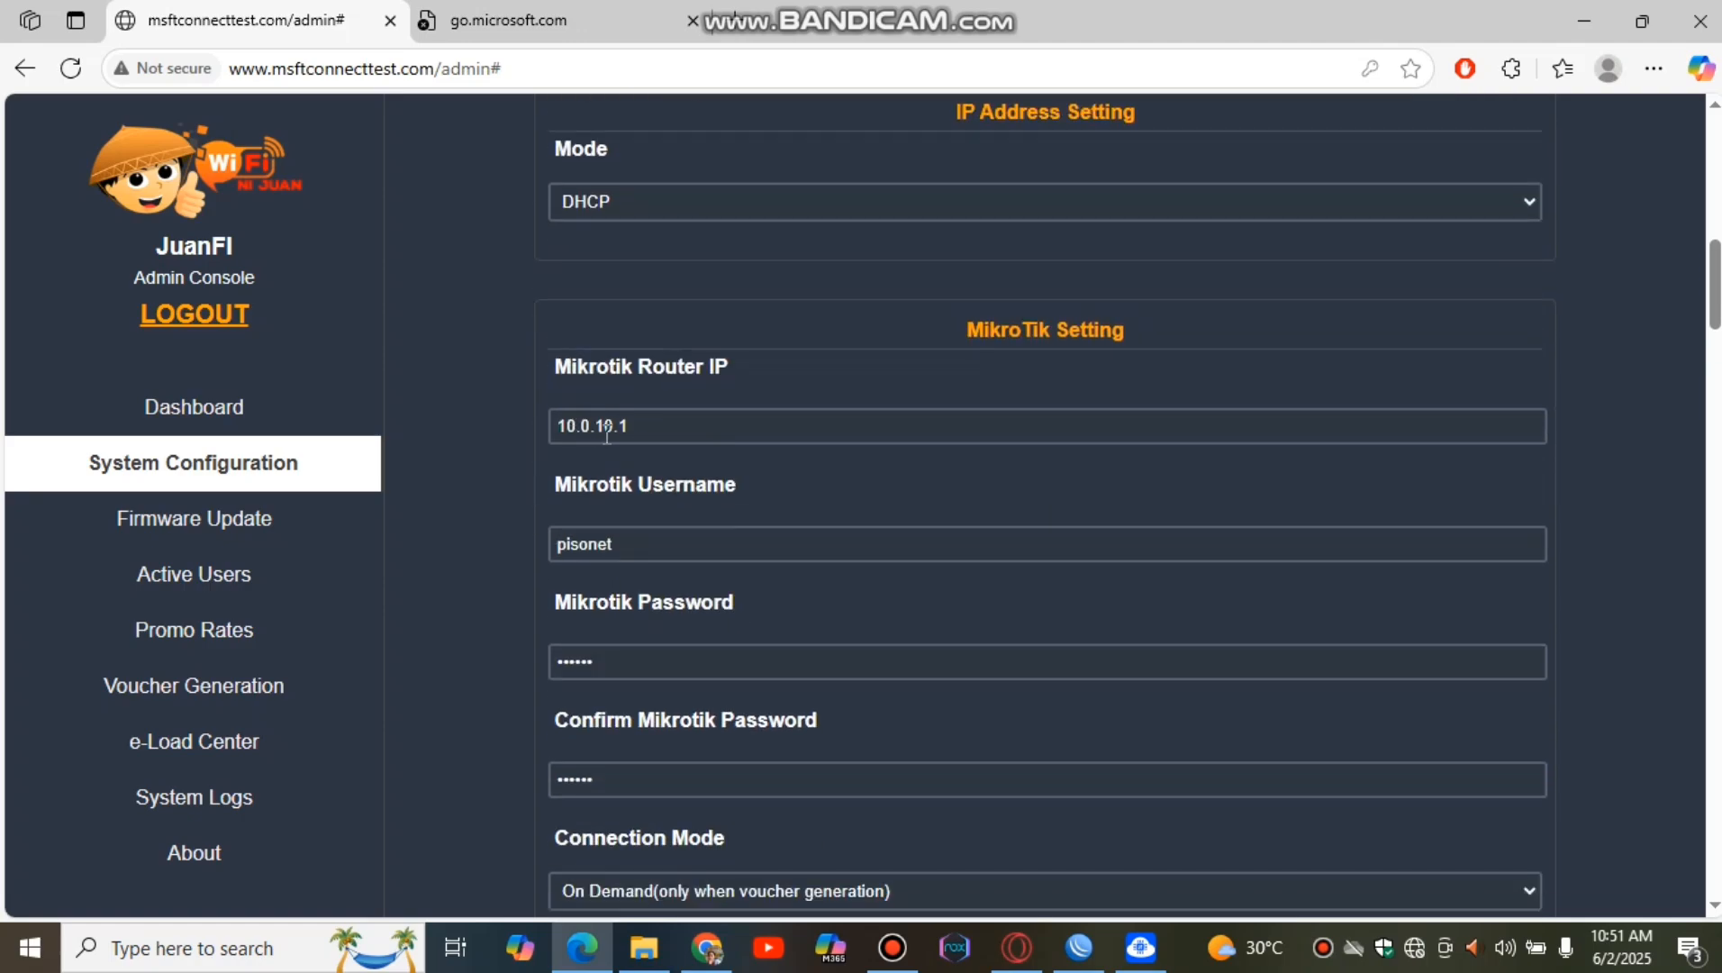
click(605, 423)
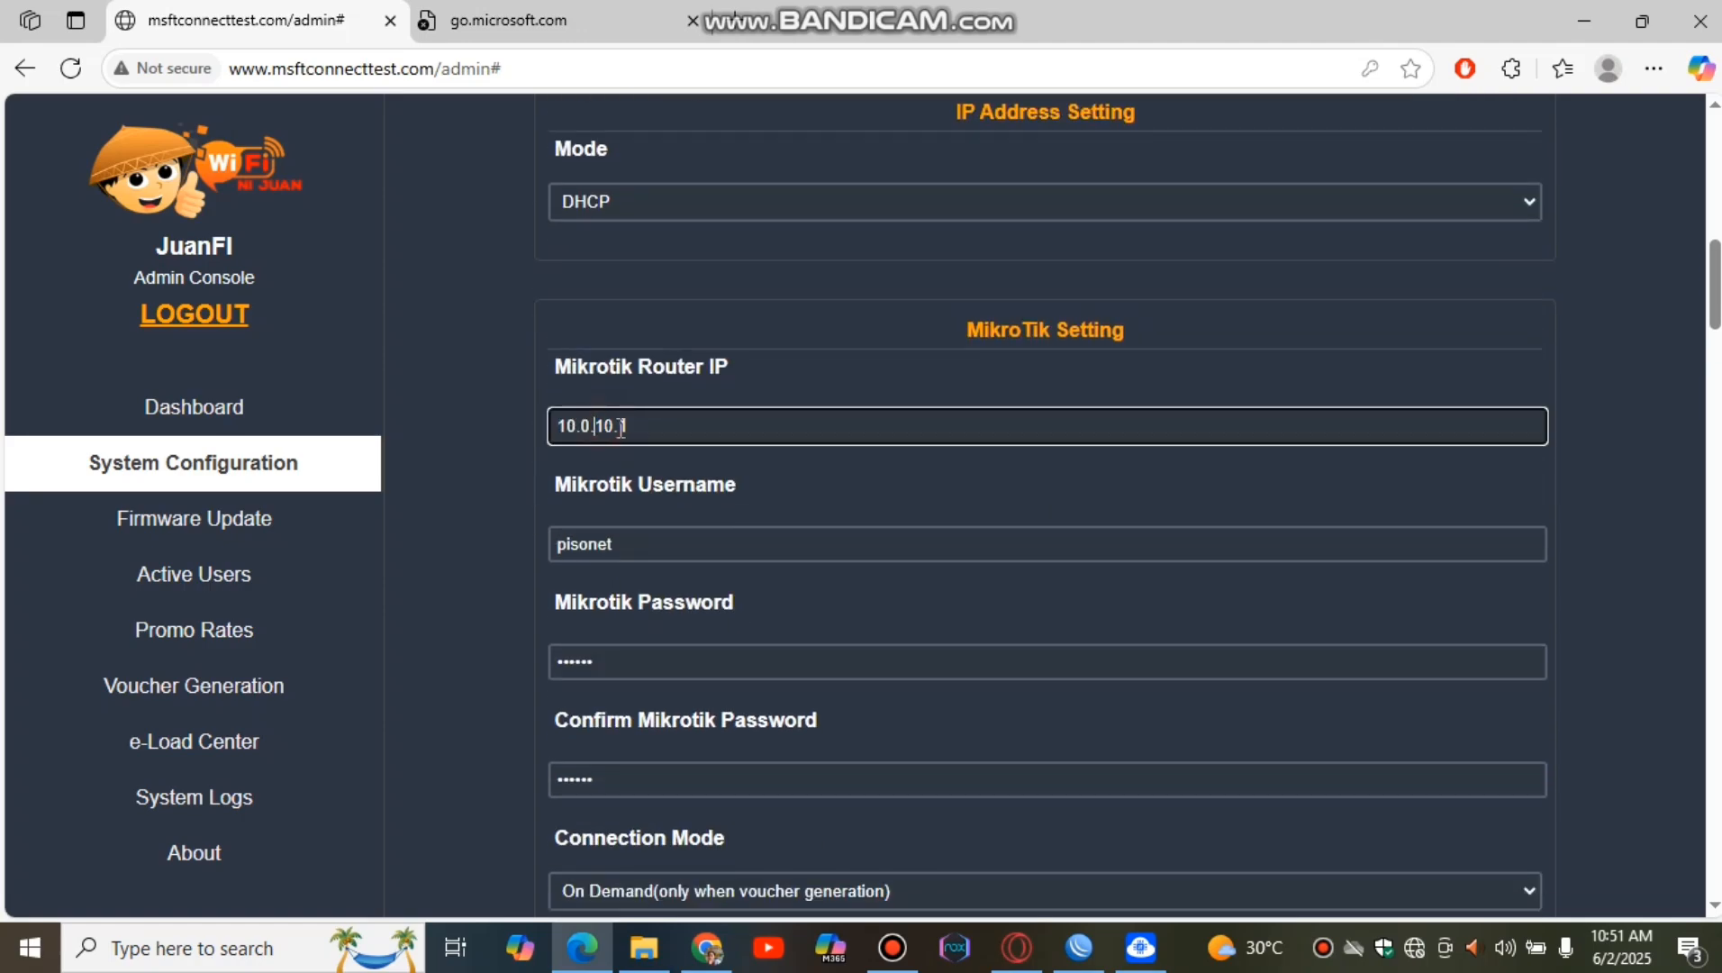
key(BackSpace)
key(Home)
key(Delete)
text(2)
- Set the MikroTik username to admin and re-enter the MikroTik password and its confirmation
click(640, 552)
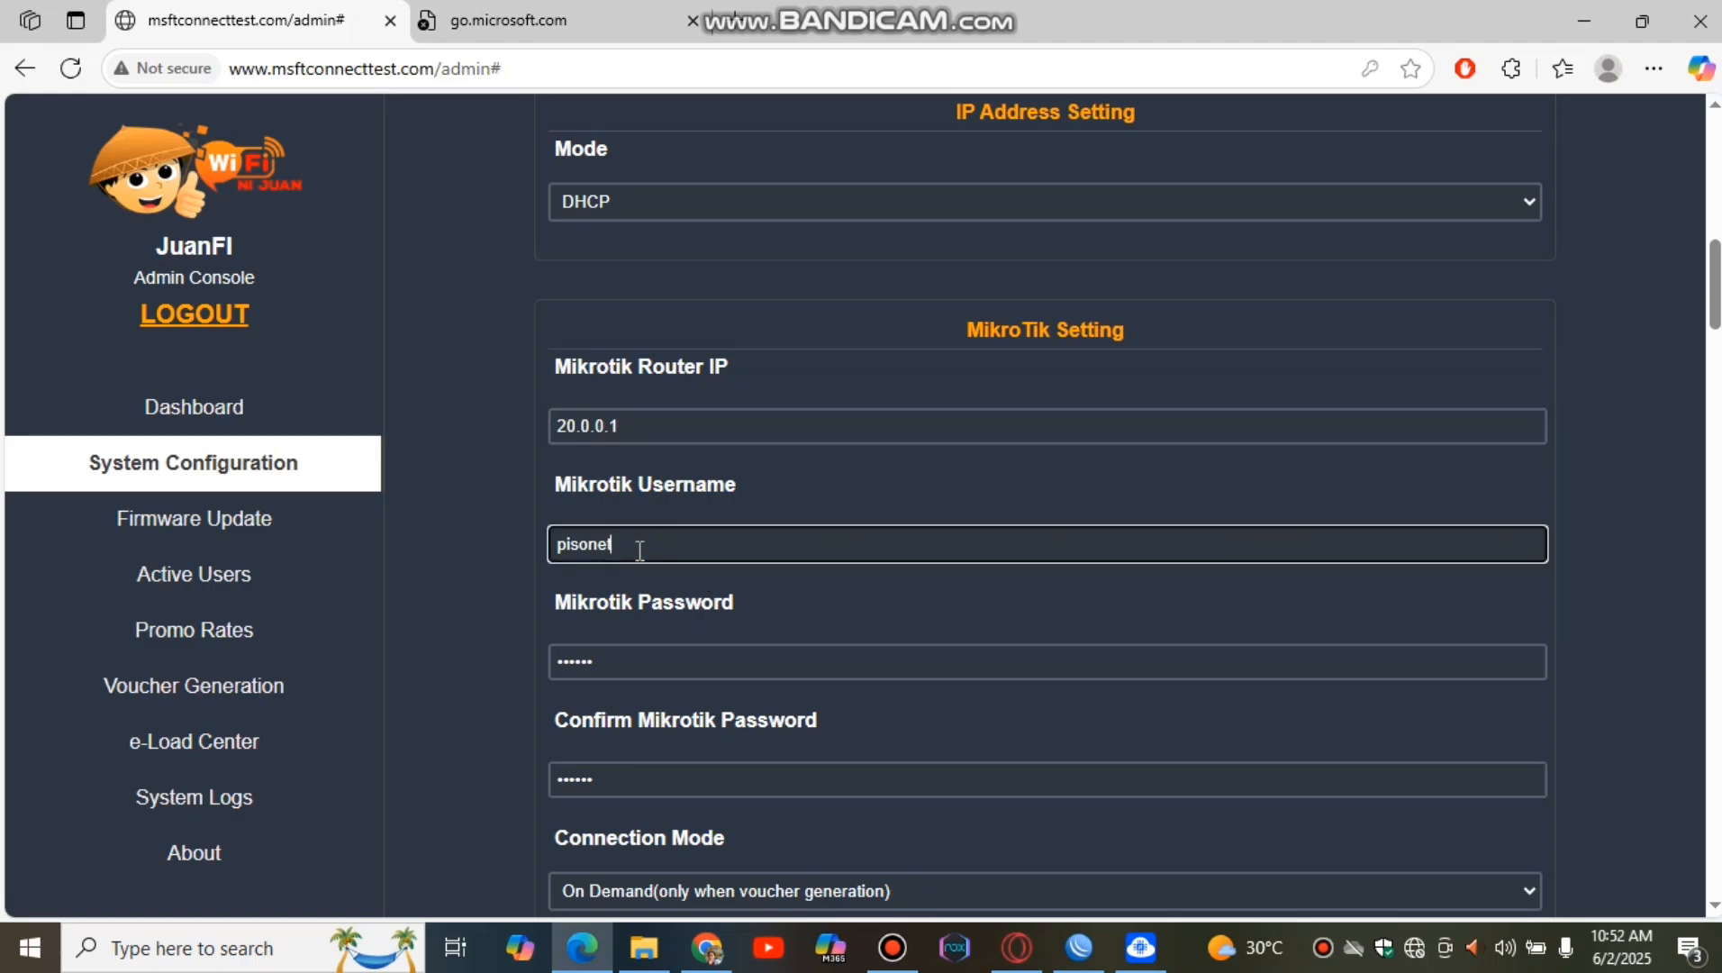
key(BackSpace)
key(BackSpace)
key(BackSpace)
key(BackSpace)
key(BackSpace)
key(BackSpace)
key(BackSpace)
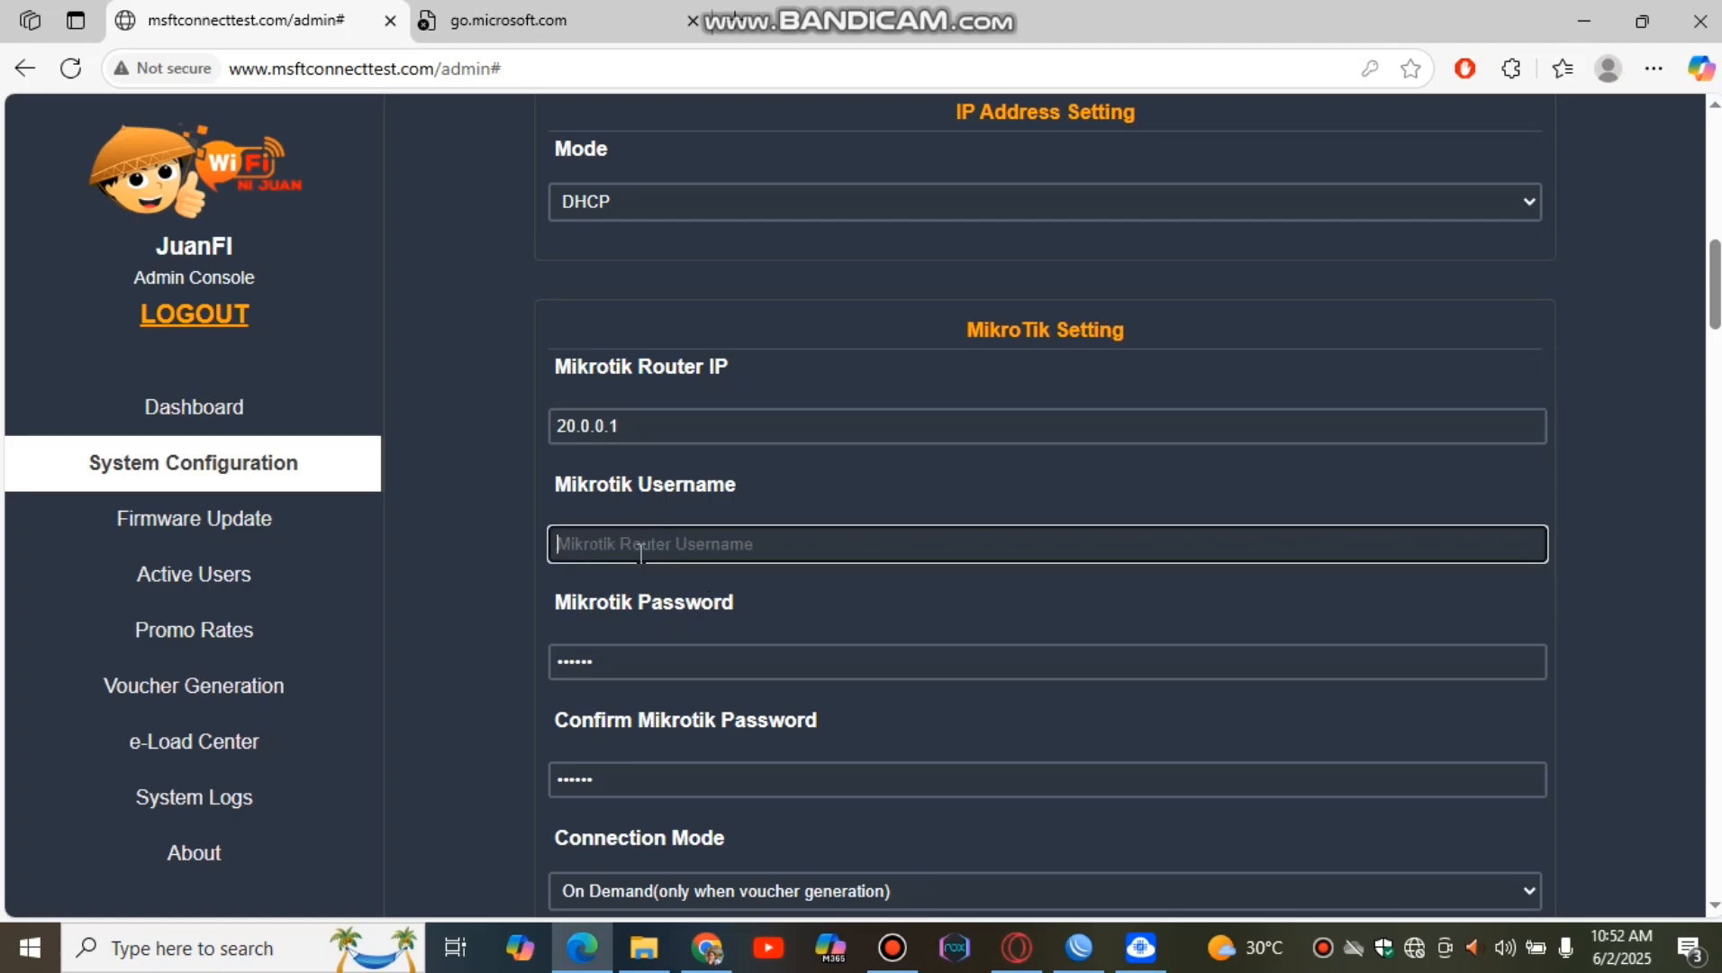
text(a)
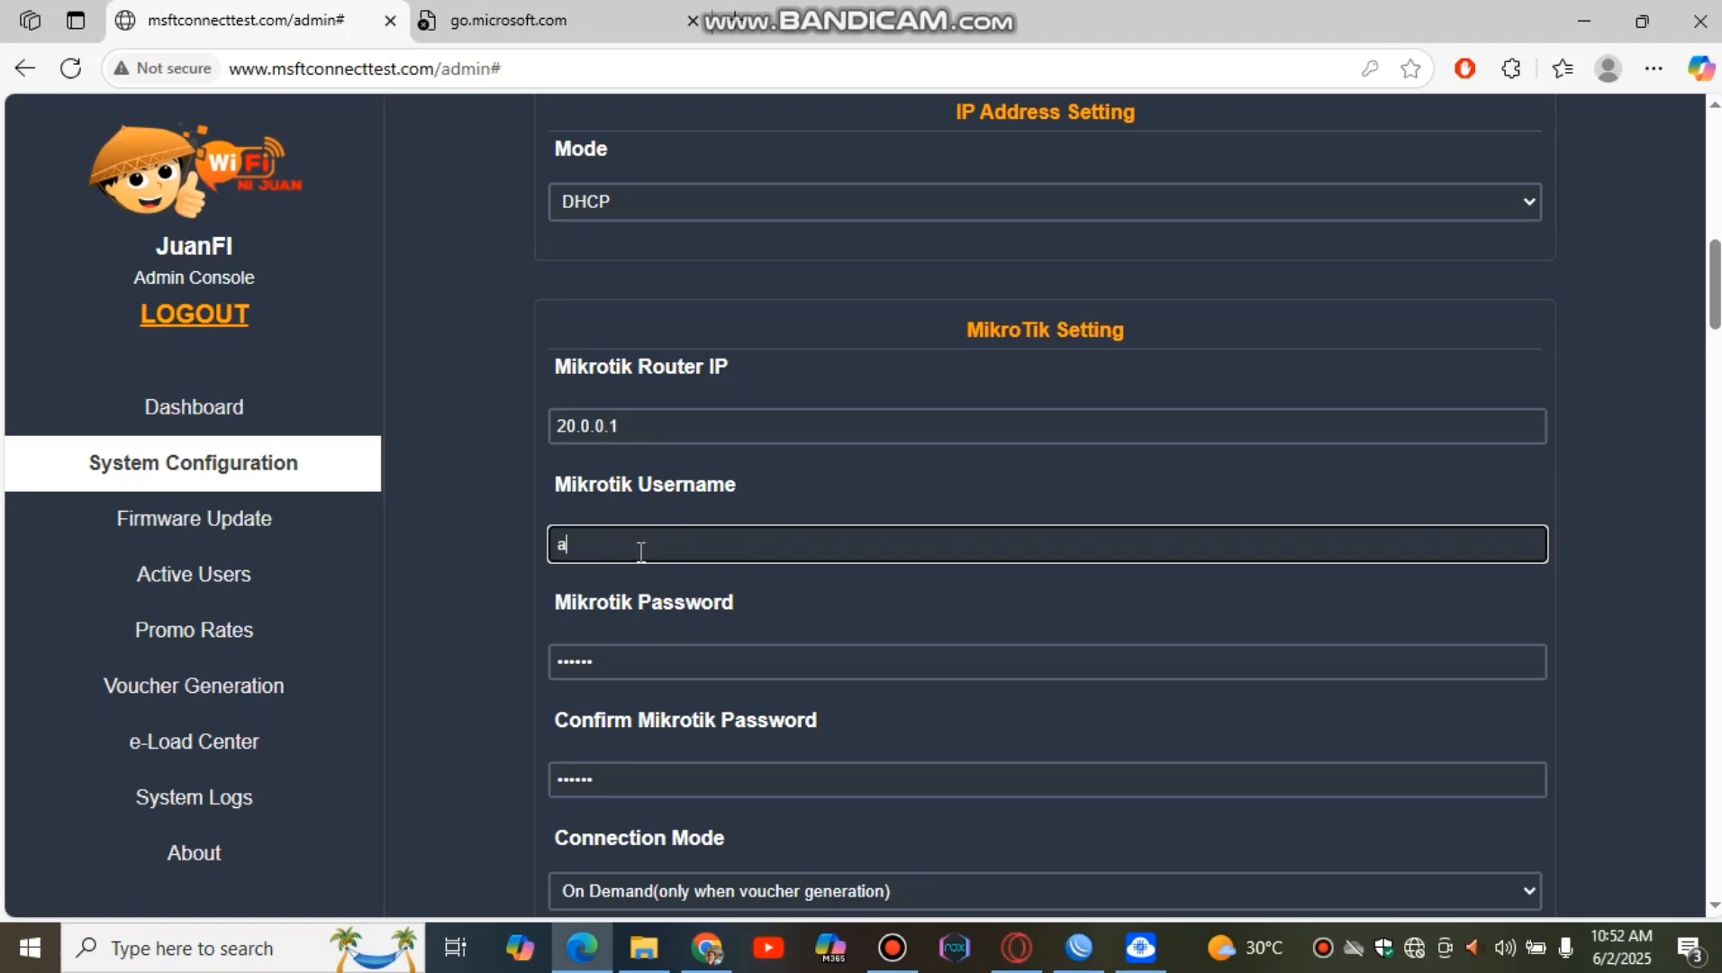
text(dmin)
click(640, 664)
key(BackSpace)
key(BackSpace)
key(BackSpace)
key(BackSpace)
key(BackSpace)
key(BackSpace)
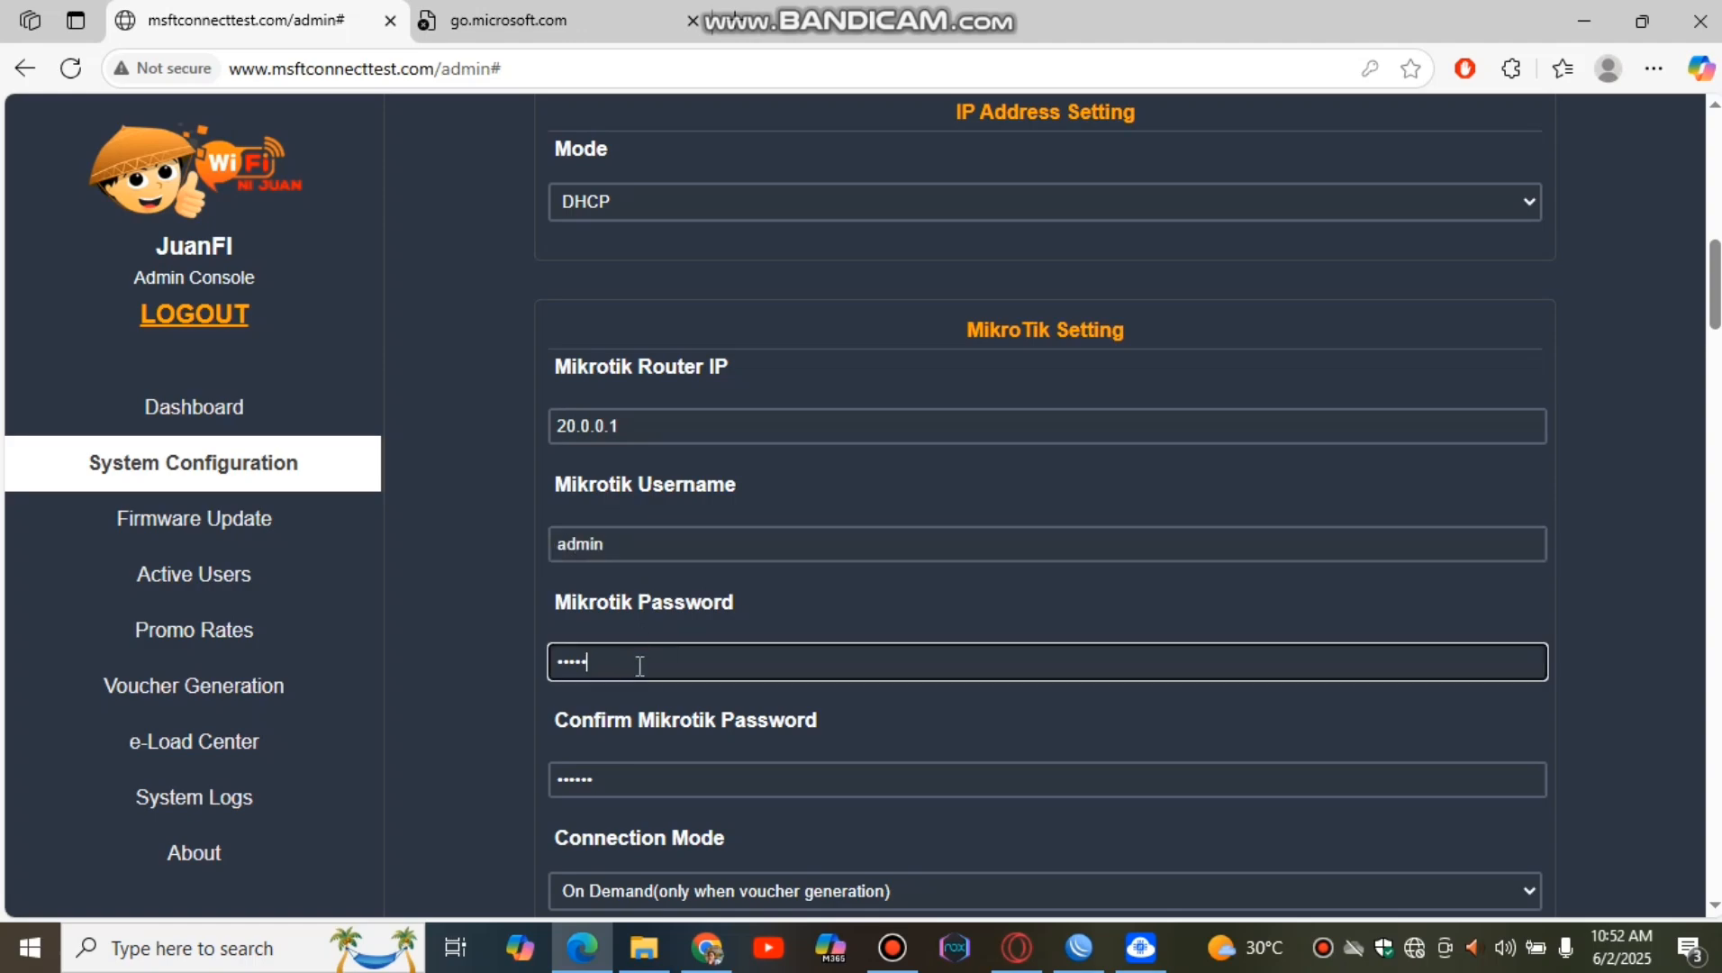
text(a)
click(635, 786)
key(BackSpace)
key(BackSpace)
key(BackSpace)
key(BackSpace)
key(BackSpace)
key(BackSpace)
text(a)
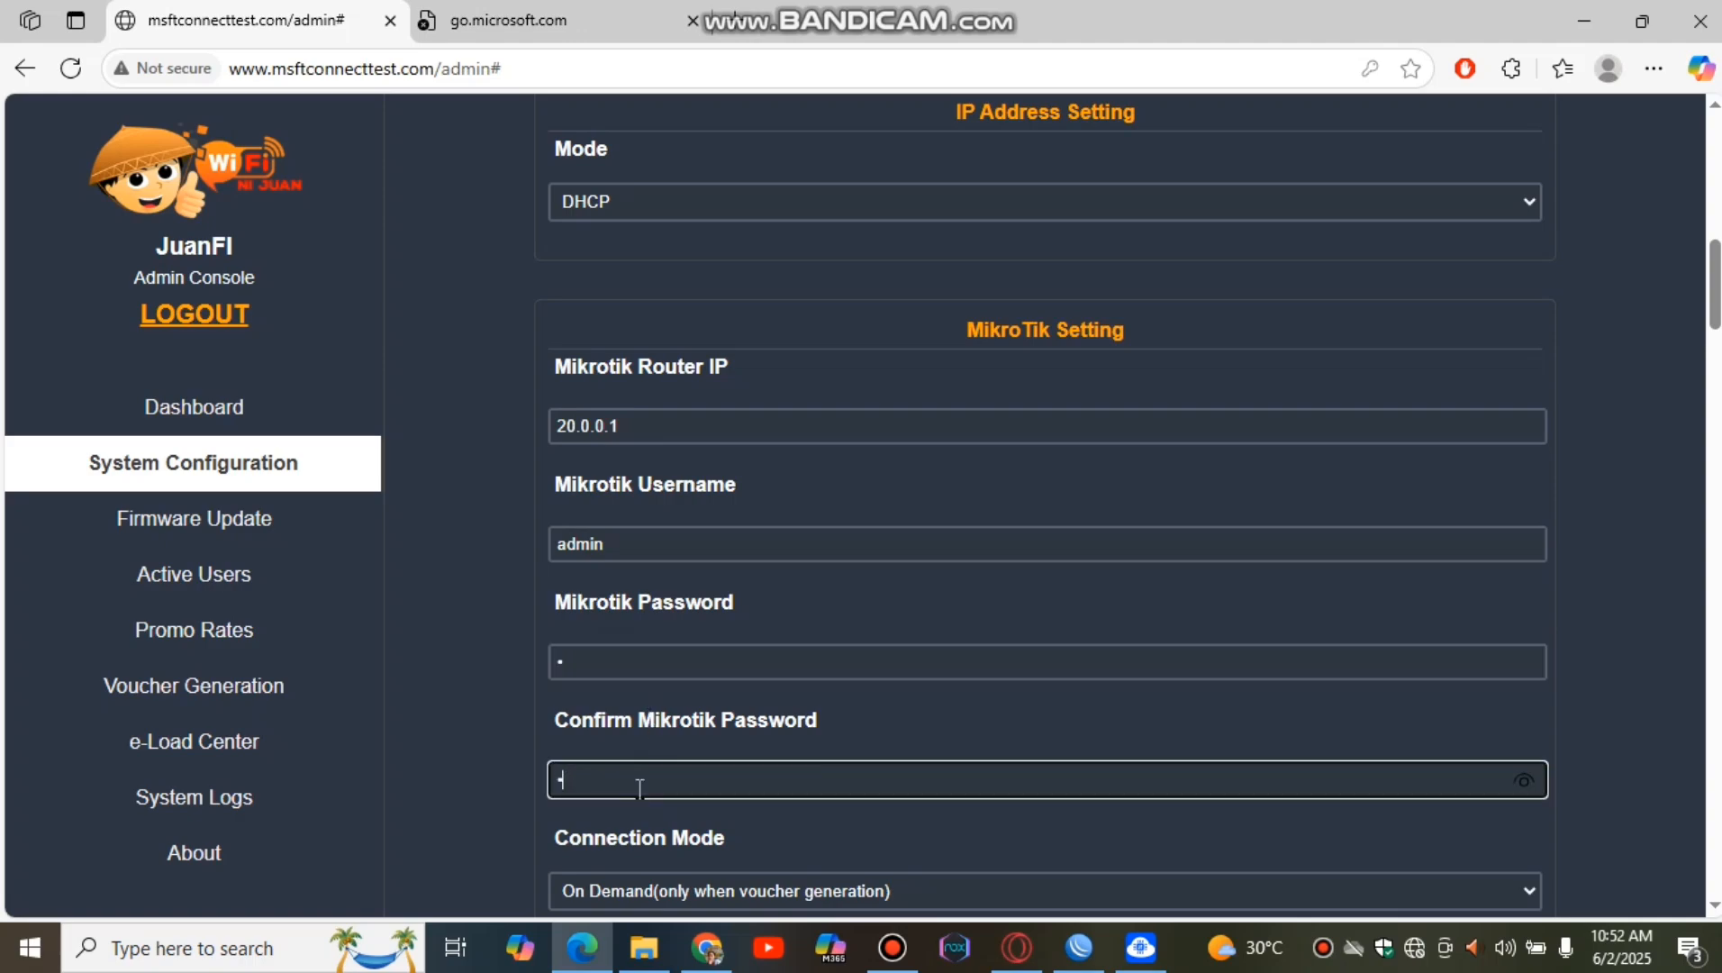
- Set the MikroTik Connection Mode to Keep Alive (always connected)
scroll(785, 687, up, 1)
scroll(1023, 608, down, 4)
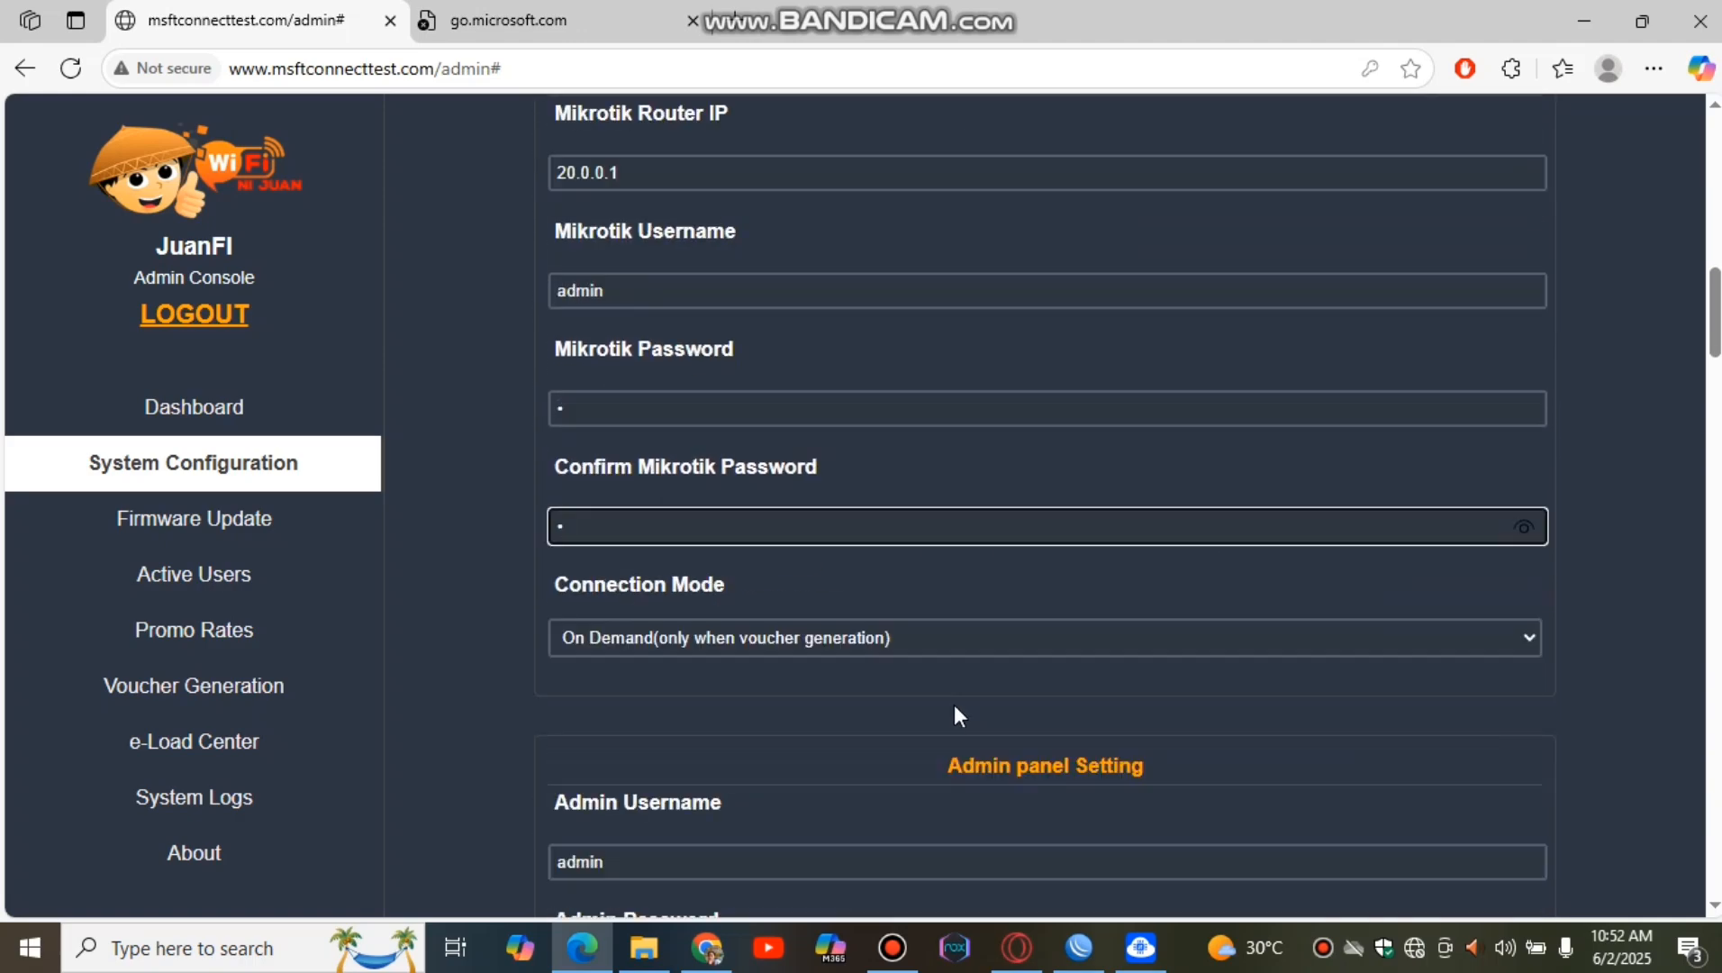
click(1530, 639)
click(820, 682)
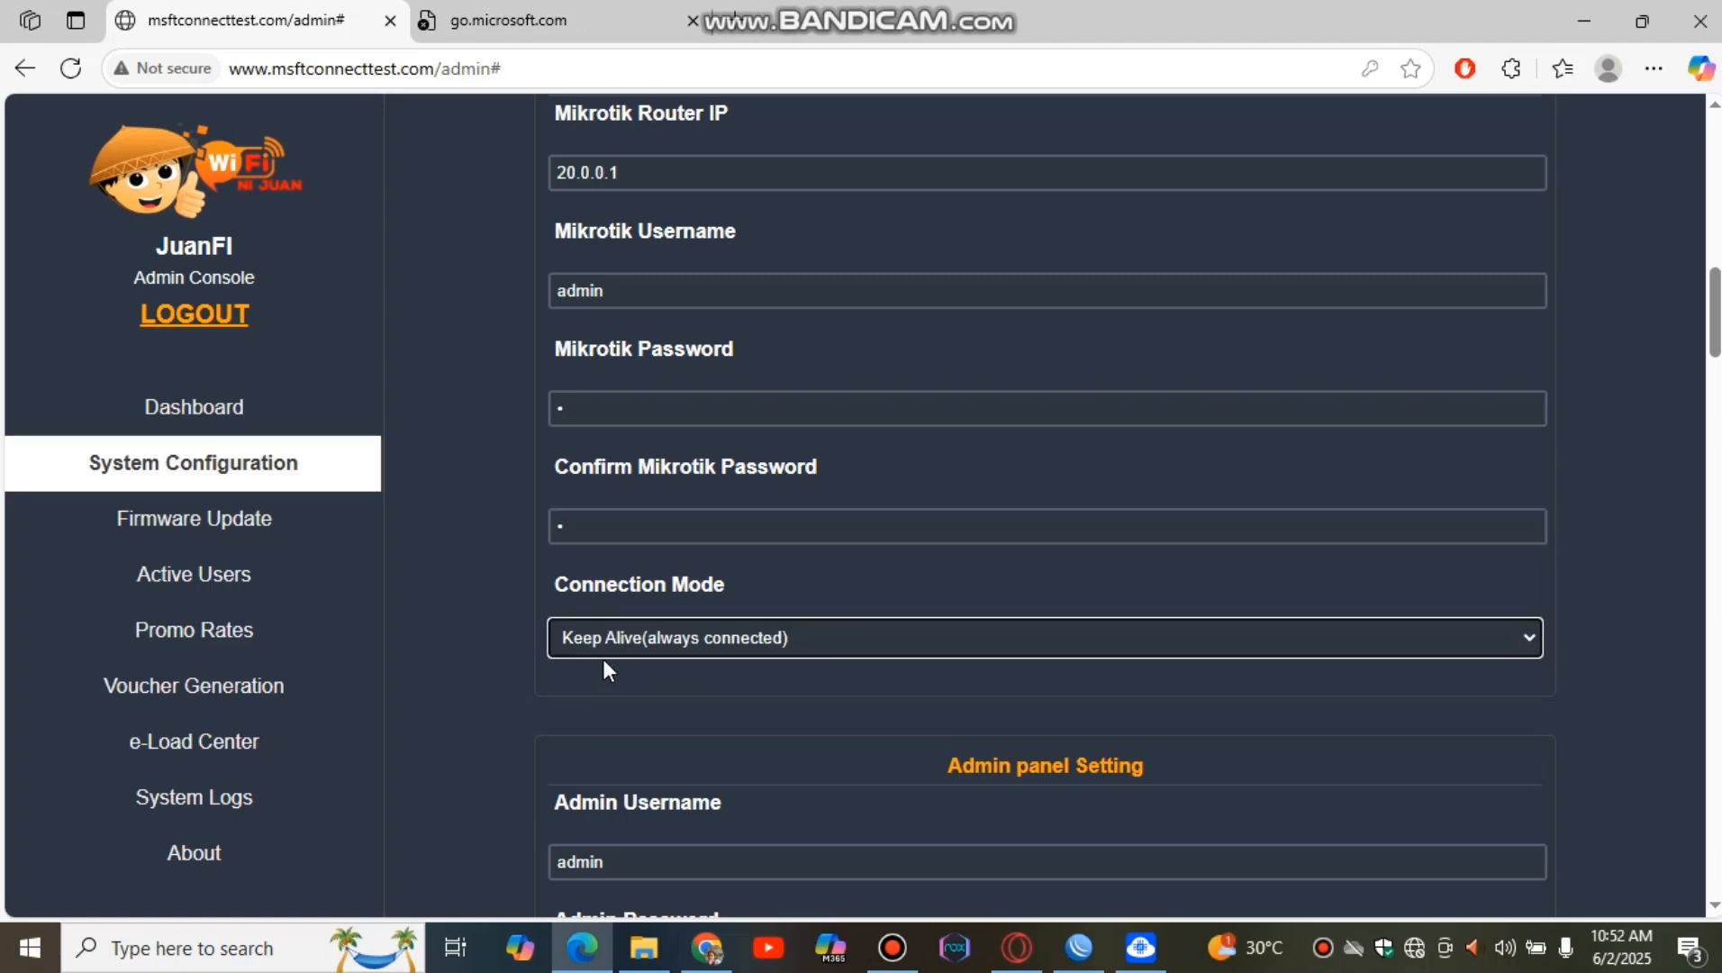
- Replace the Admin Password with a new one, revealing it to check it
scroll(788, 701, down, 1)
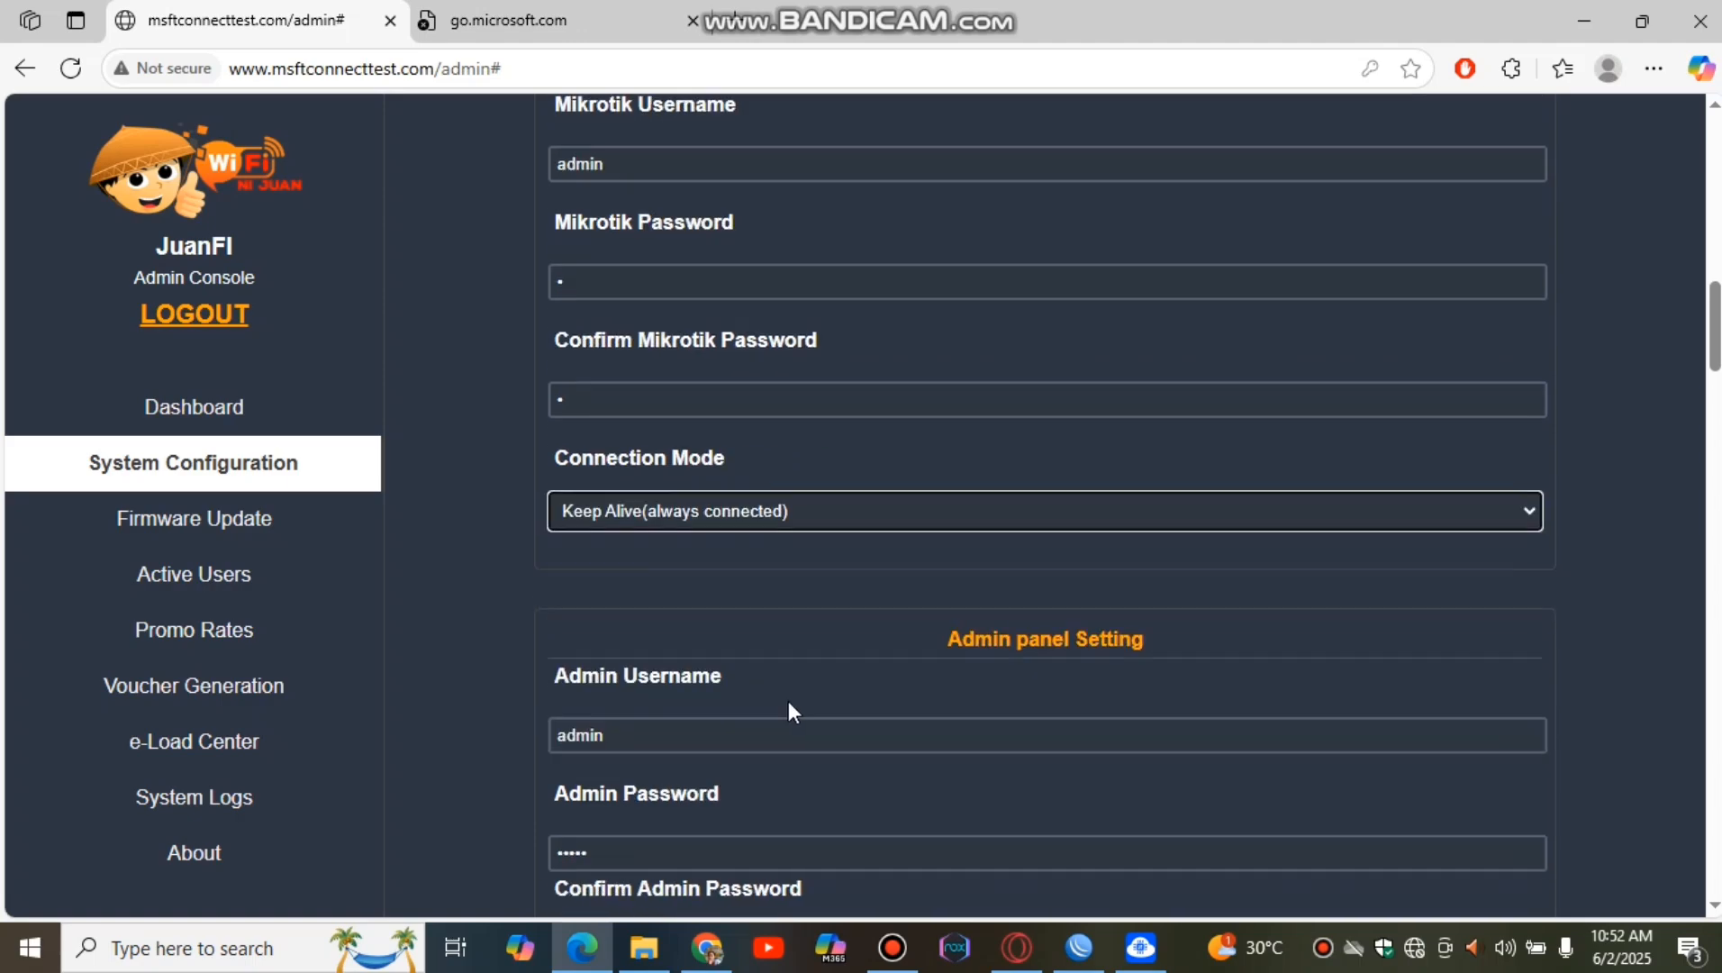
scroll(798, 714, down, 3)
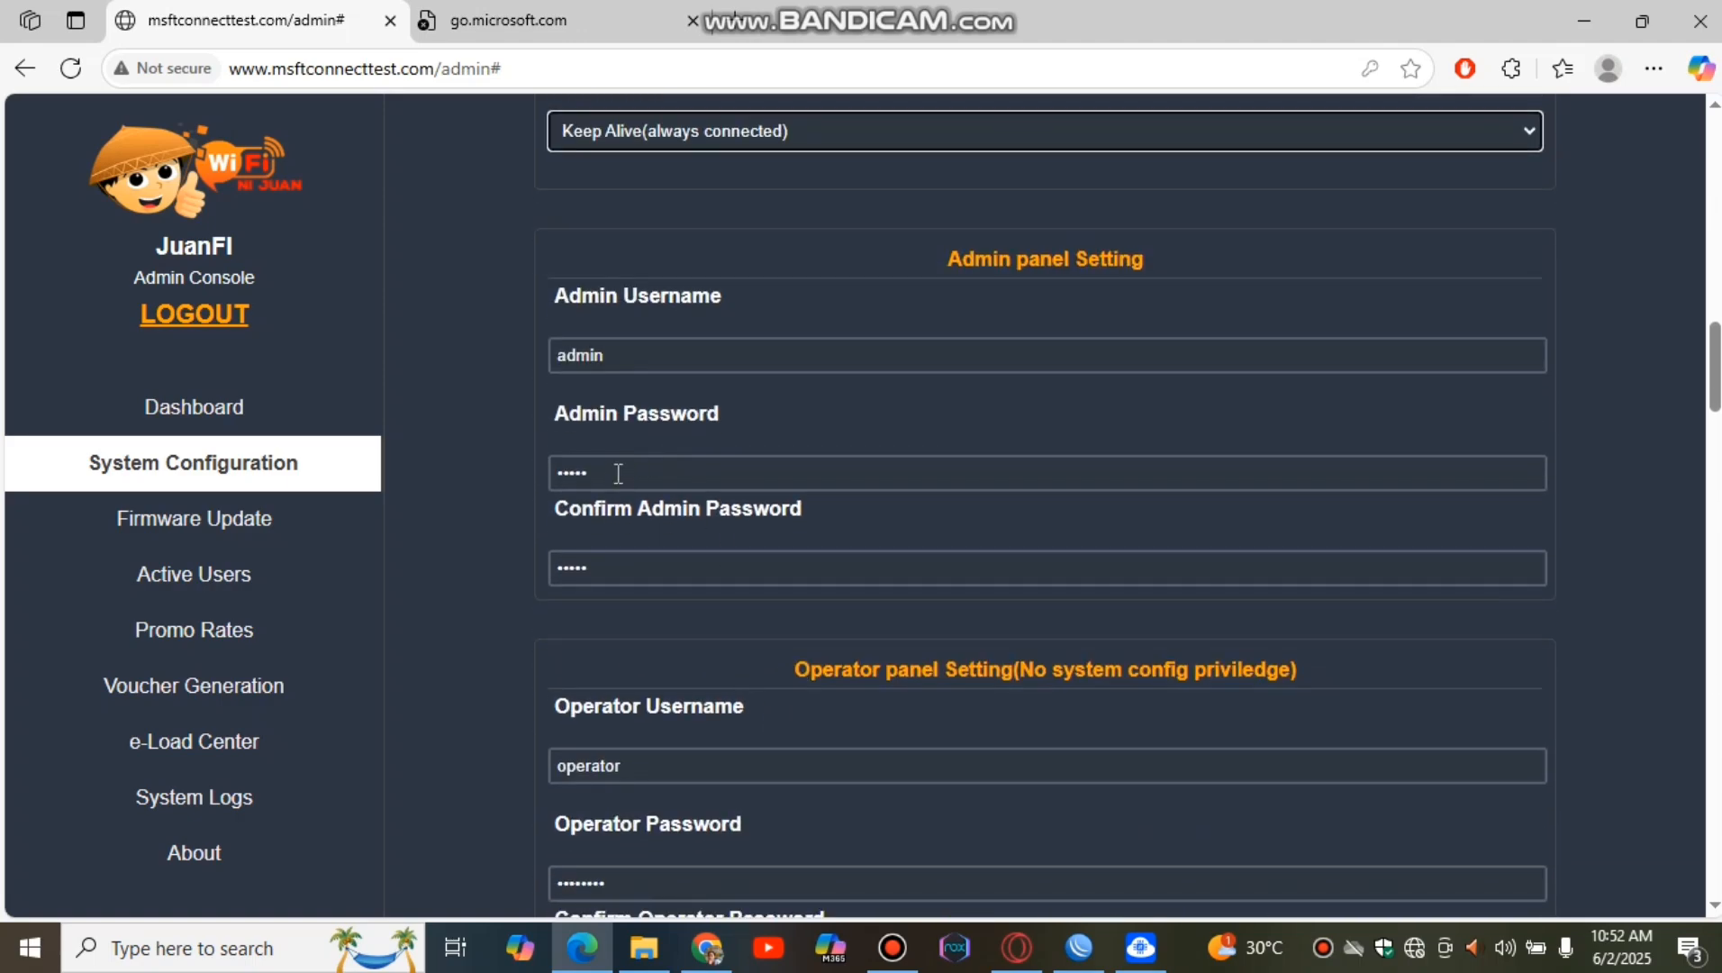
click(628, 474)
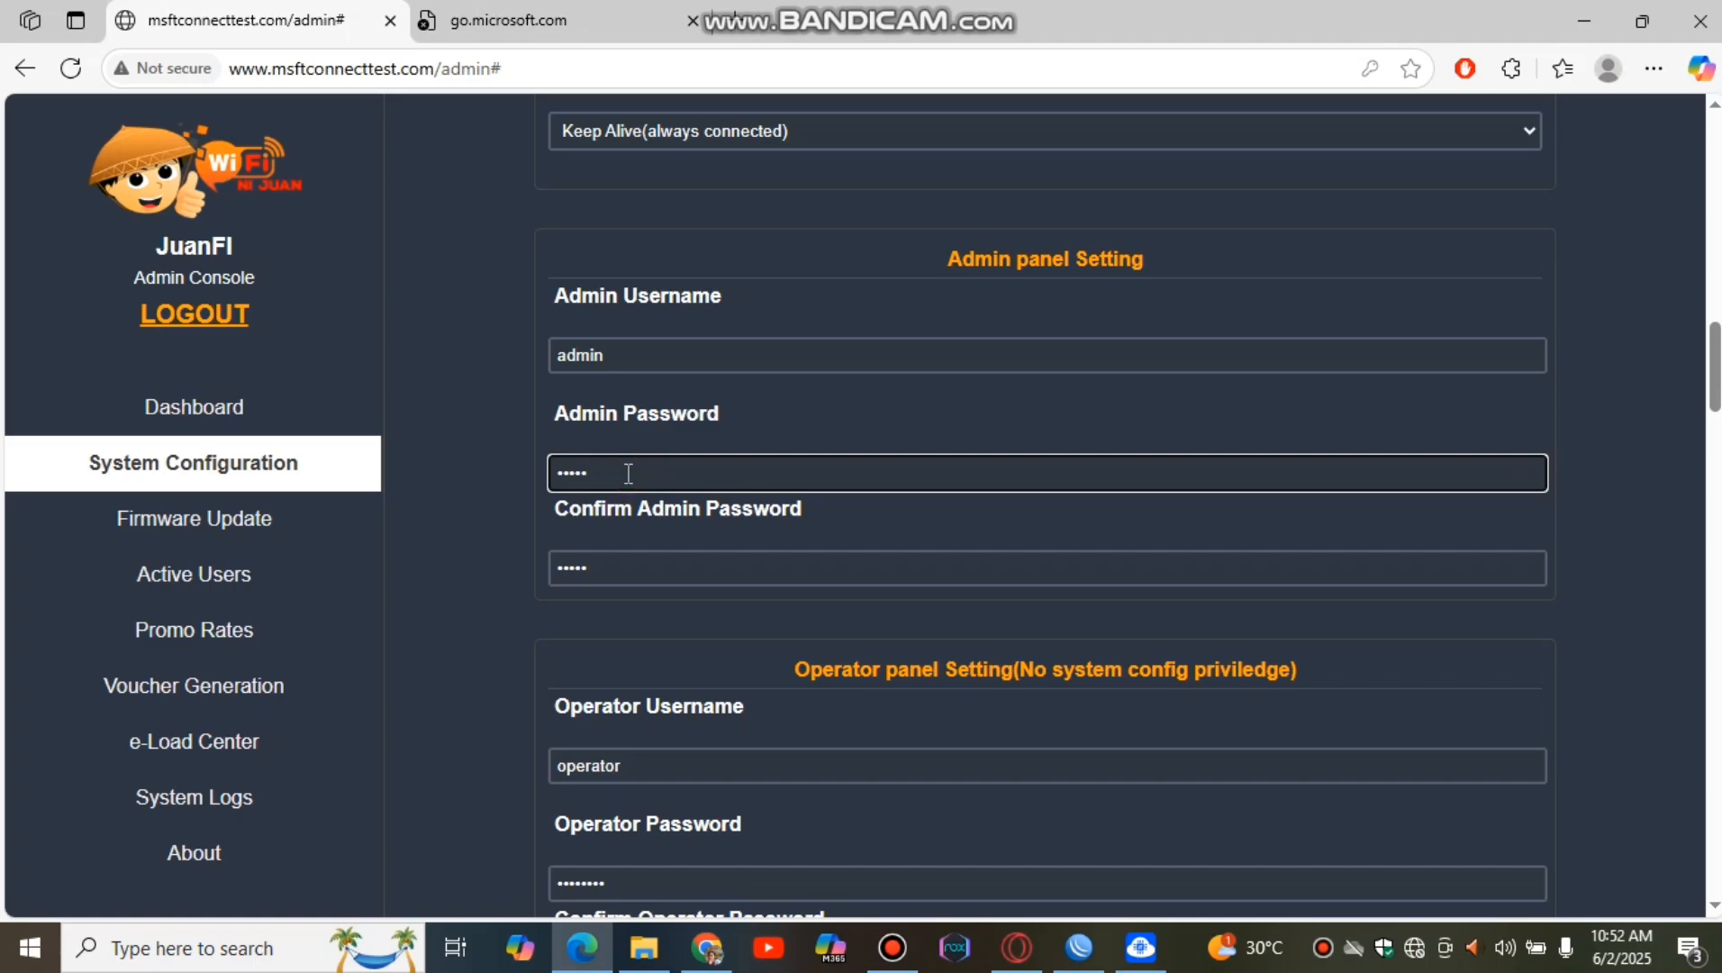
key(BackSpace)
key(BackSpace)
key(BackSpace)
key(BackSpace)
key(BackSpace)
text(•••)
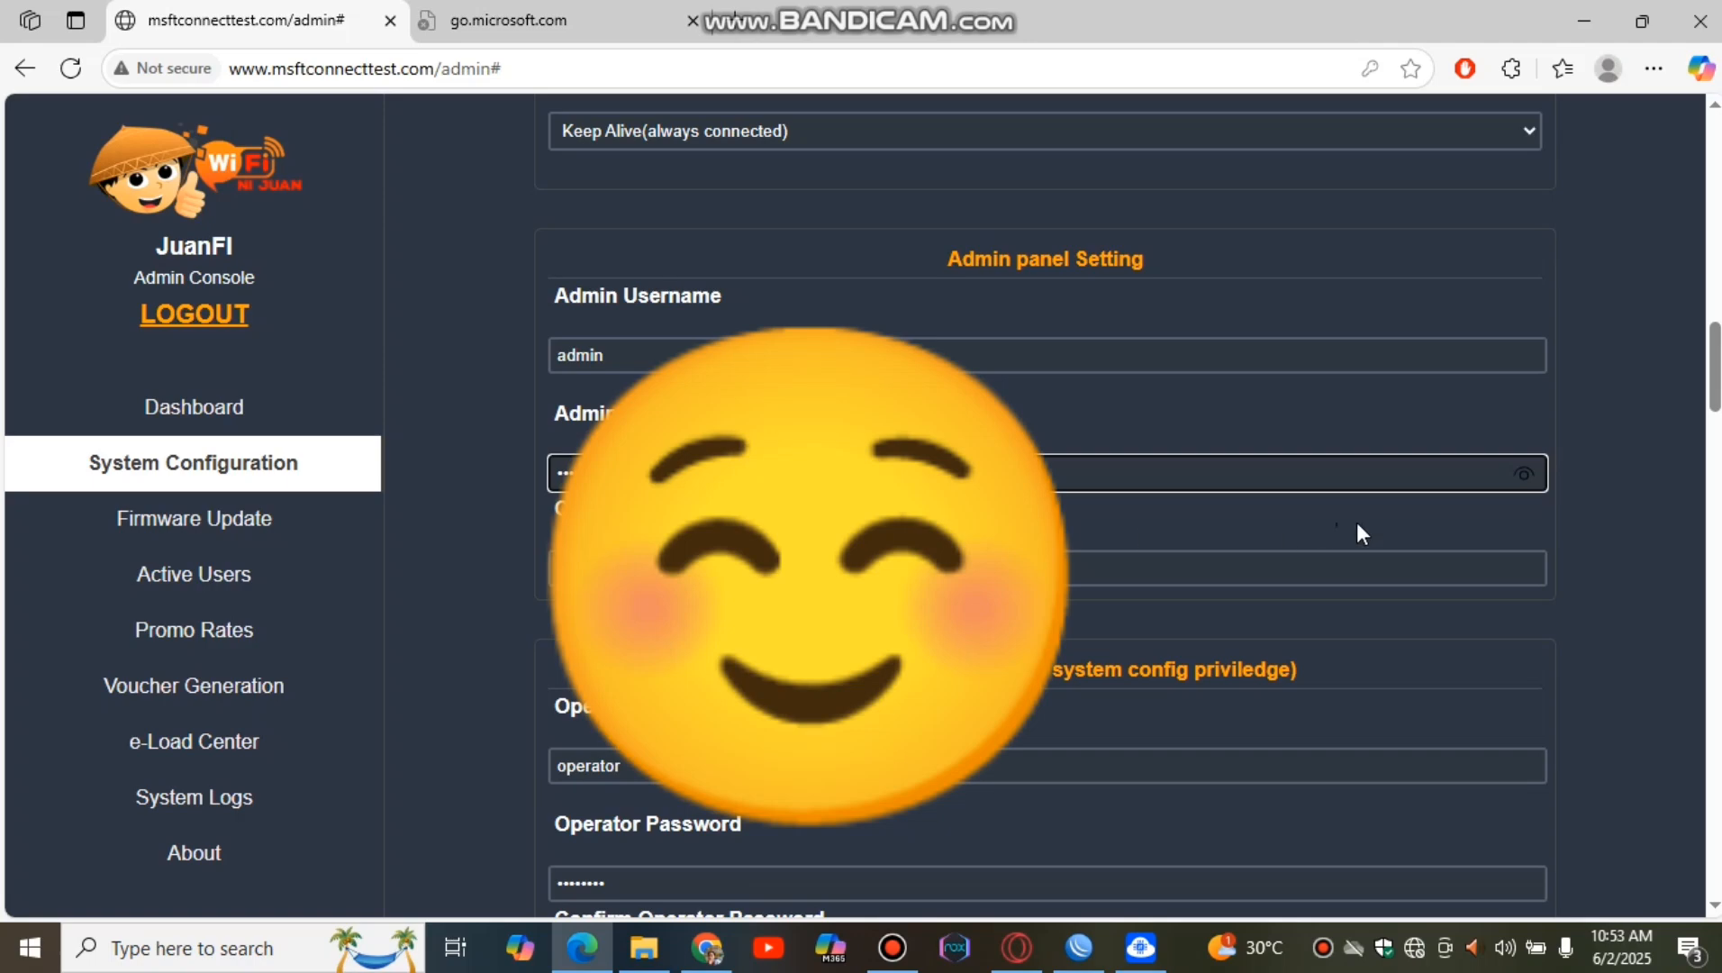
click(1524, 475)
click(1524, 476)
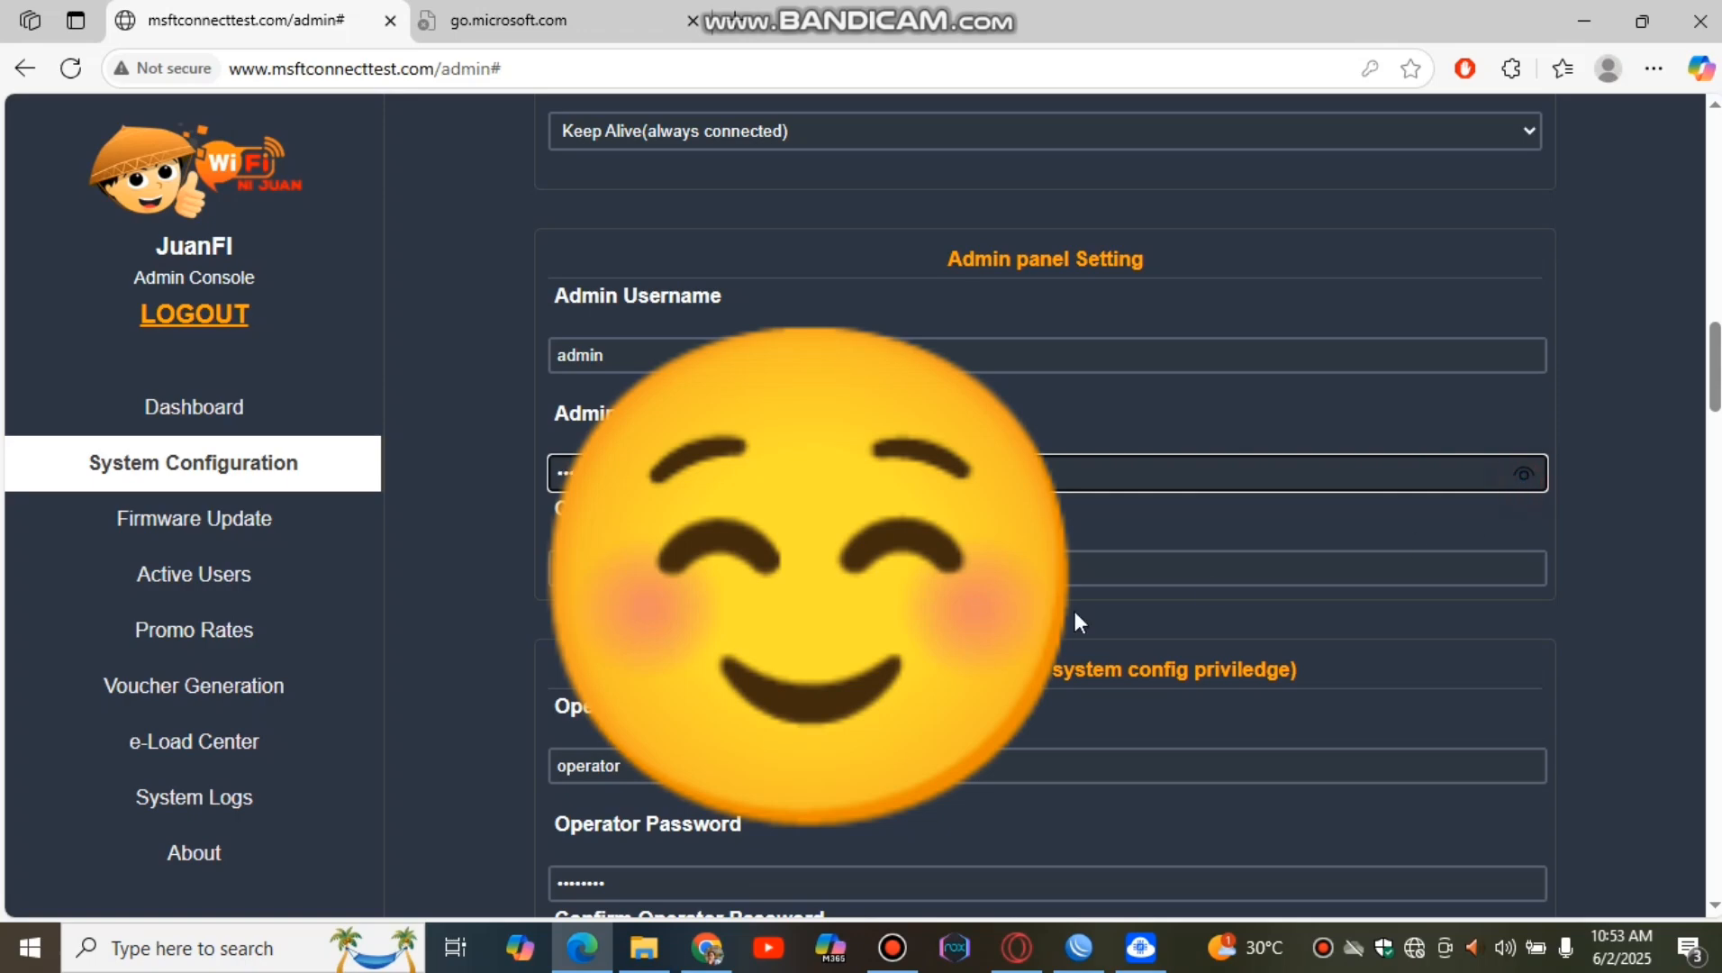
click(1524, 476)
click(1532, 477)
- Enter the same new password in Confirm Admin Password and verify it
click(901, 569)
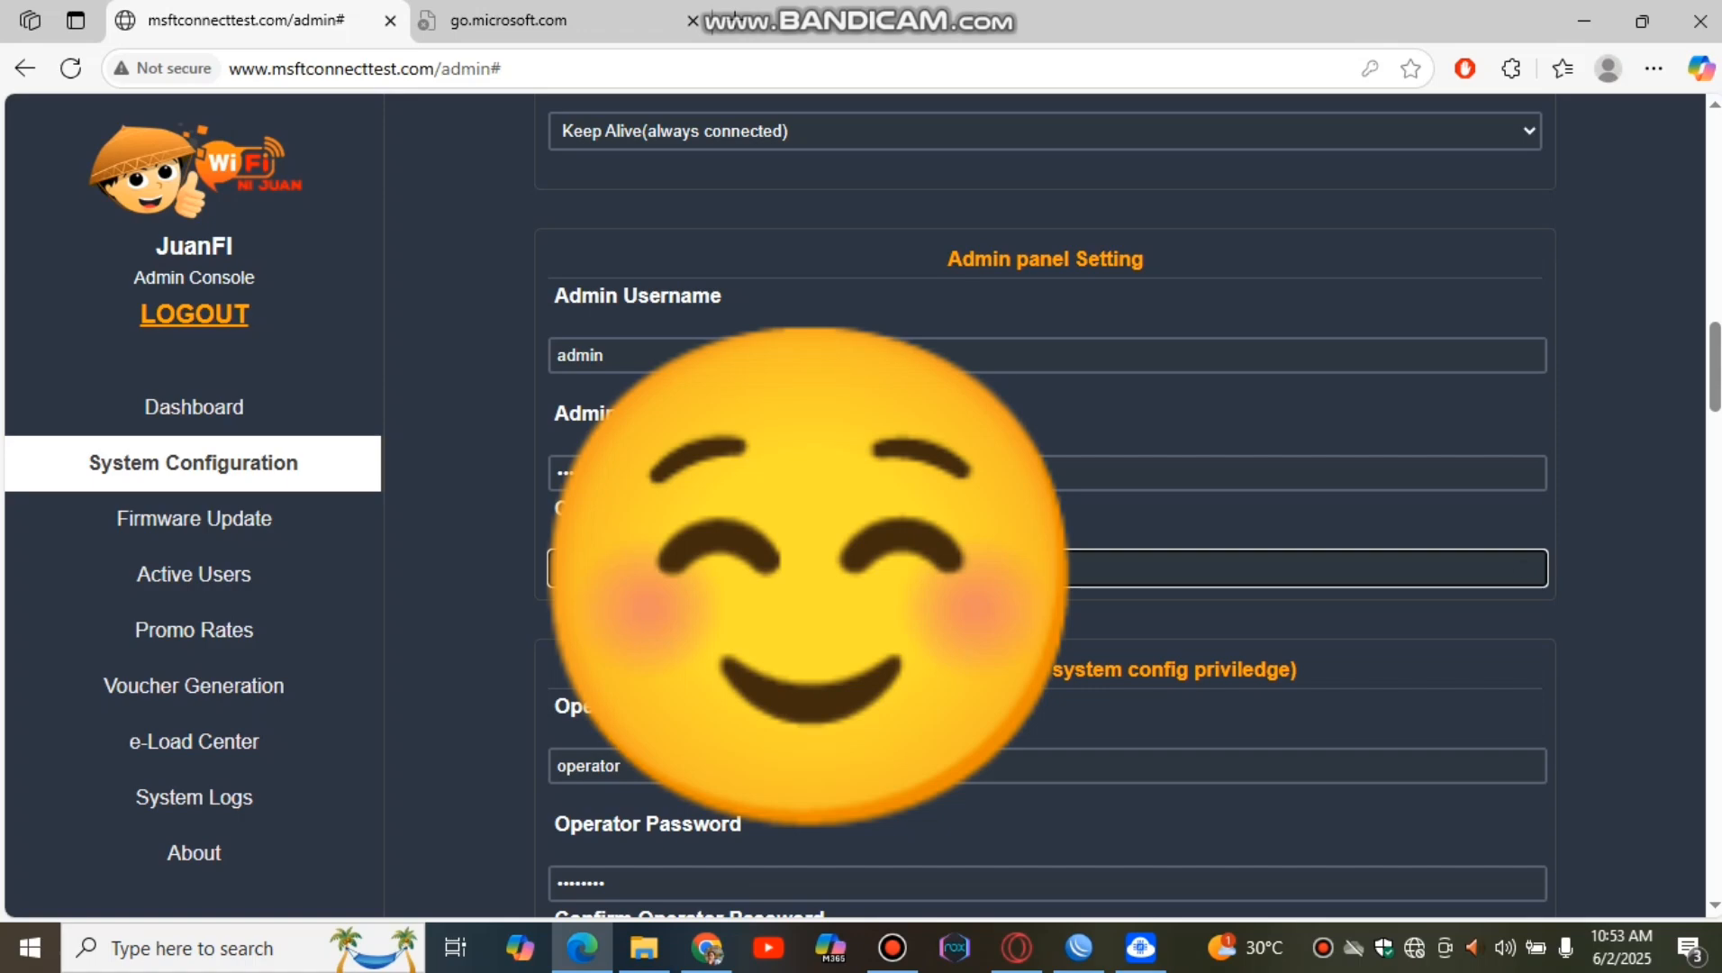
text(a)
click(1528, 577)
click(1529, 577)
scroll(1045, 504, down, 3)
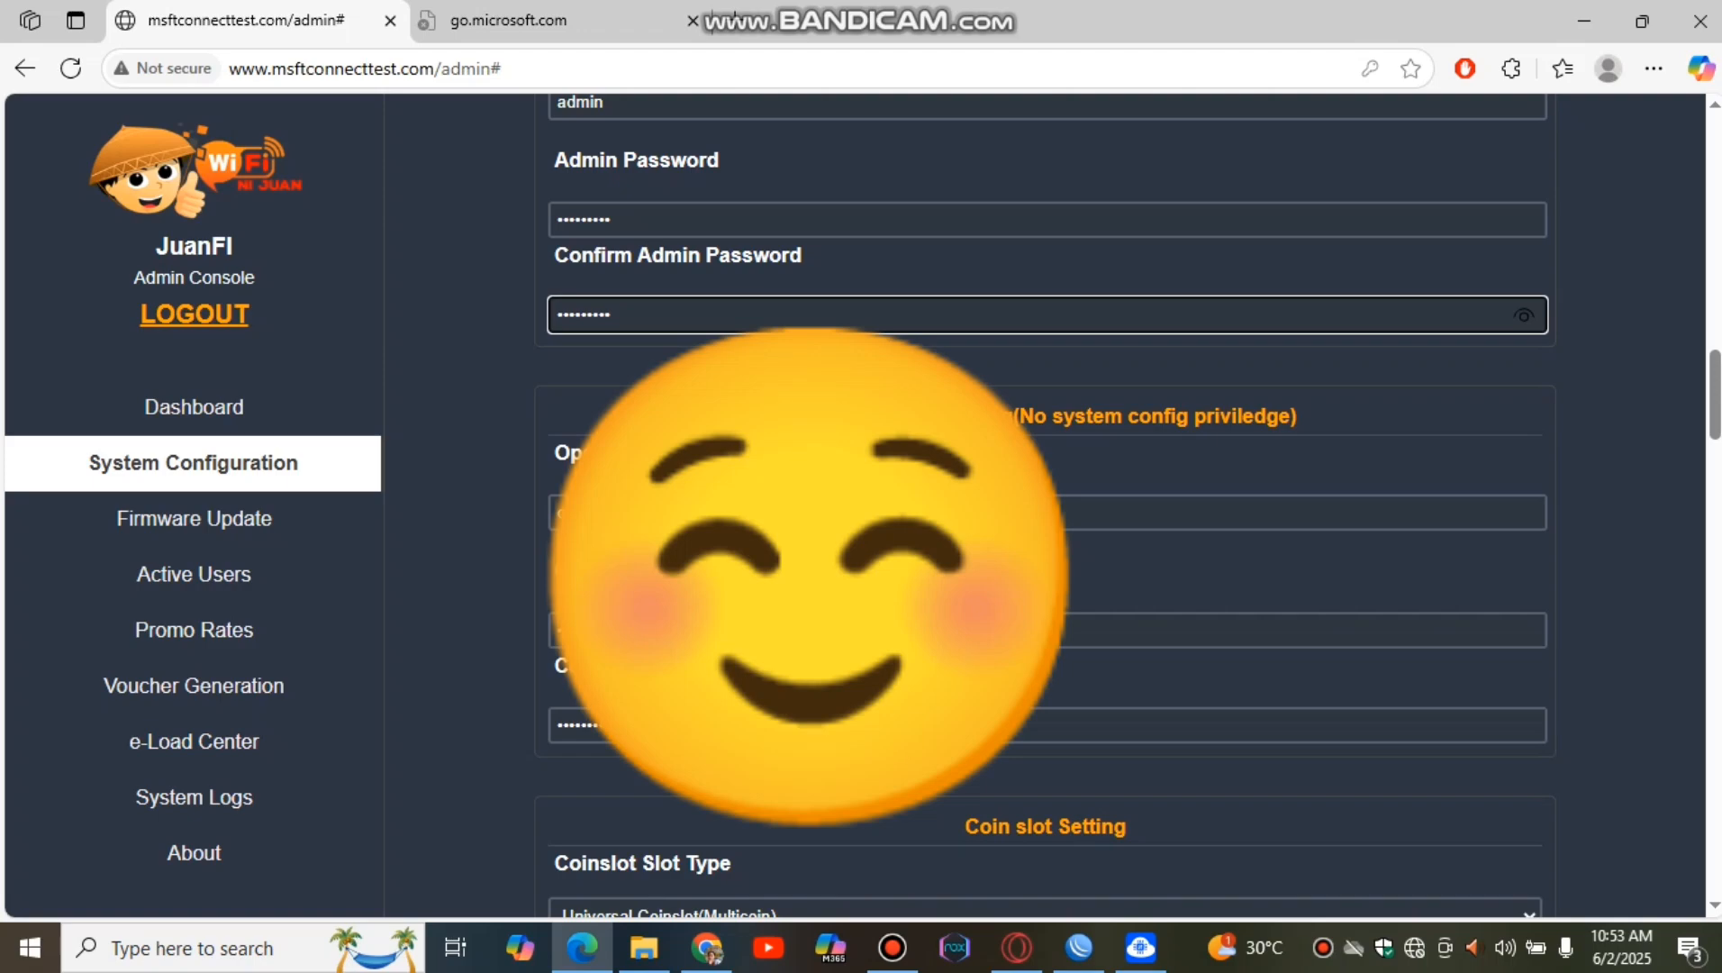
scroll(1045, 504, down, 2)
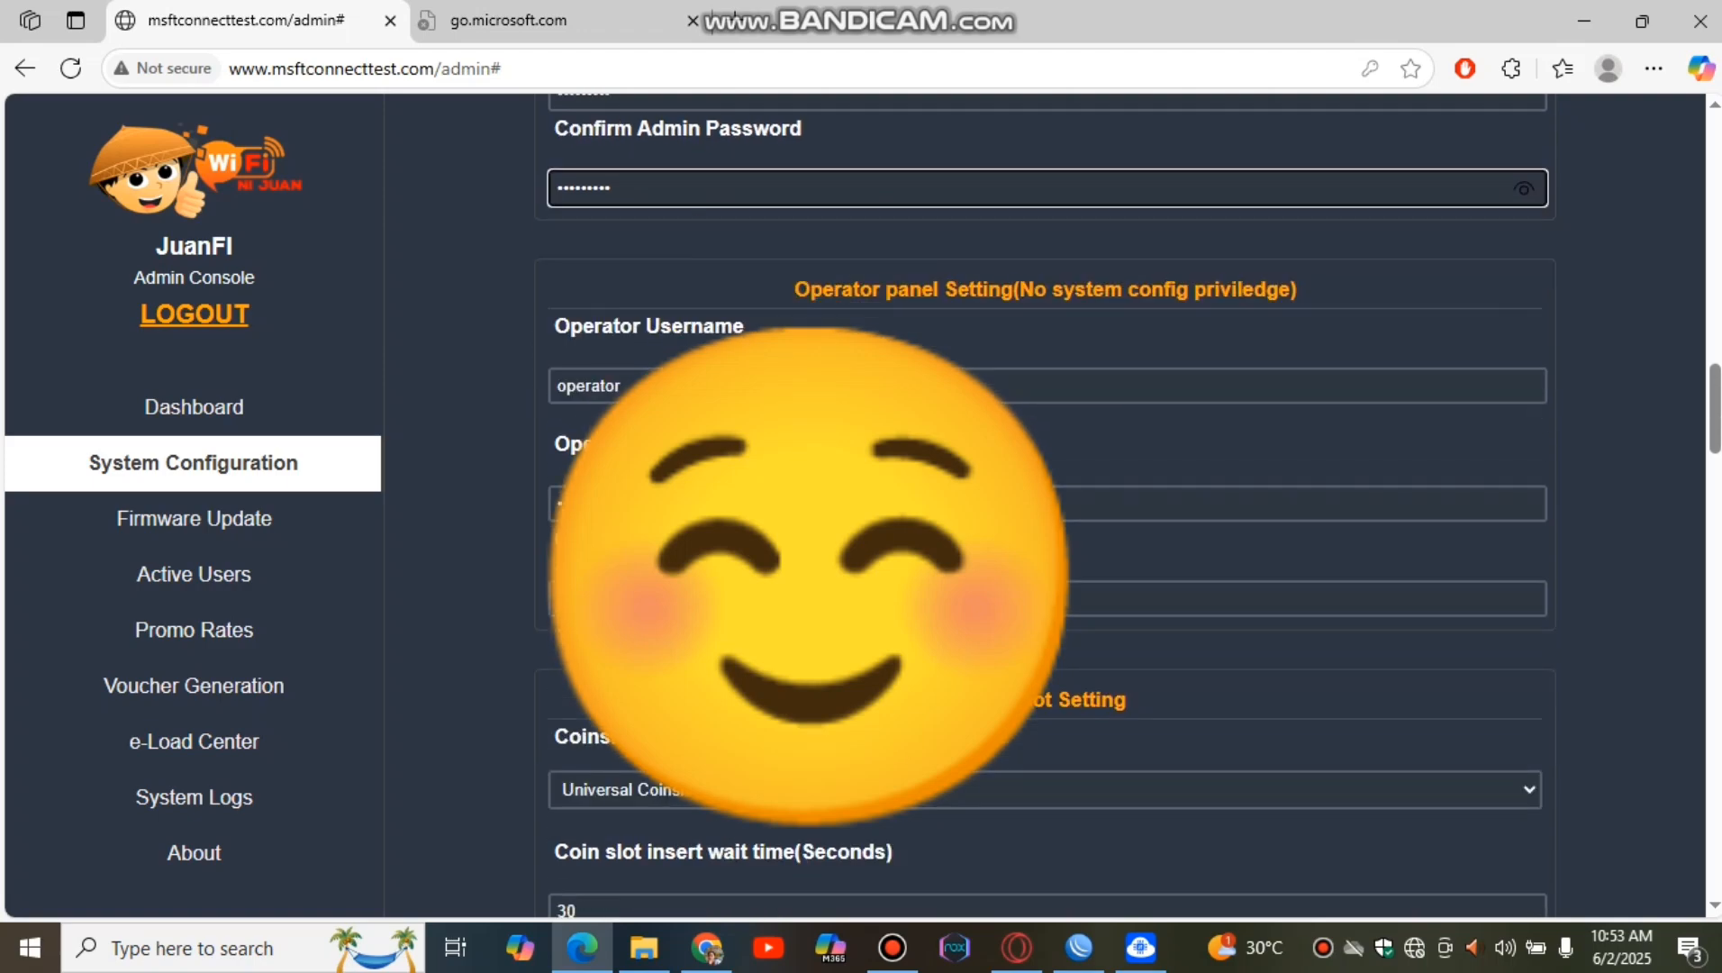
- Replace the Operator Password with a new one and reveal it to check it
click(774, 504)
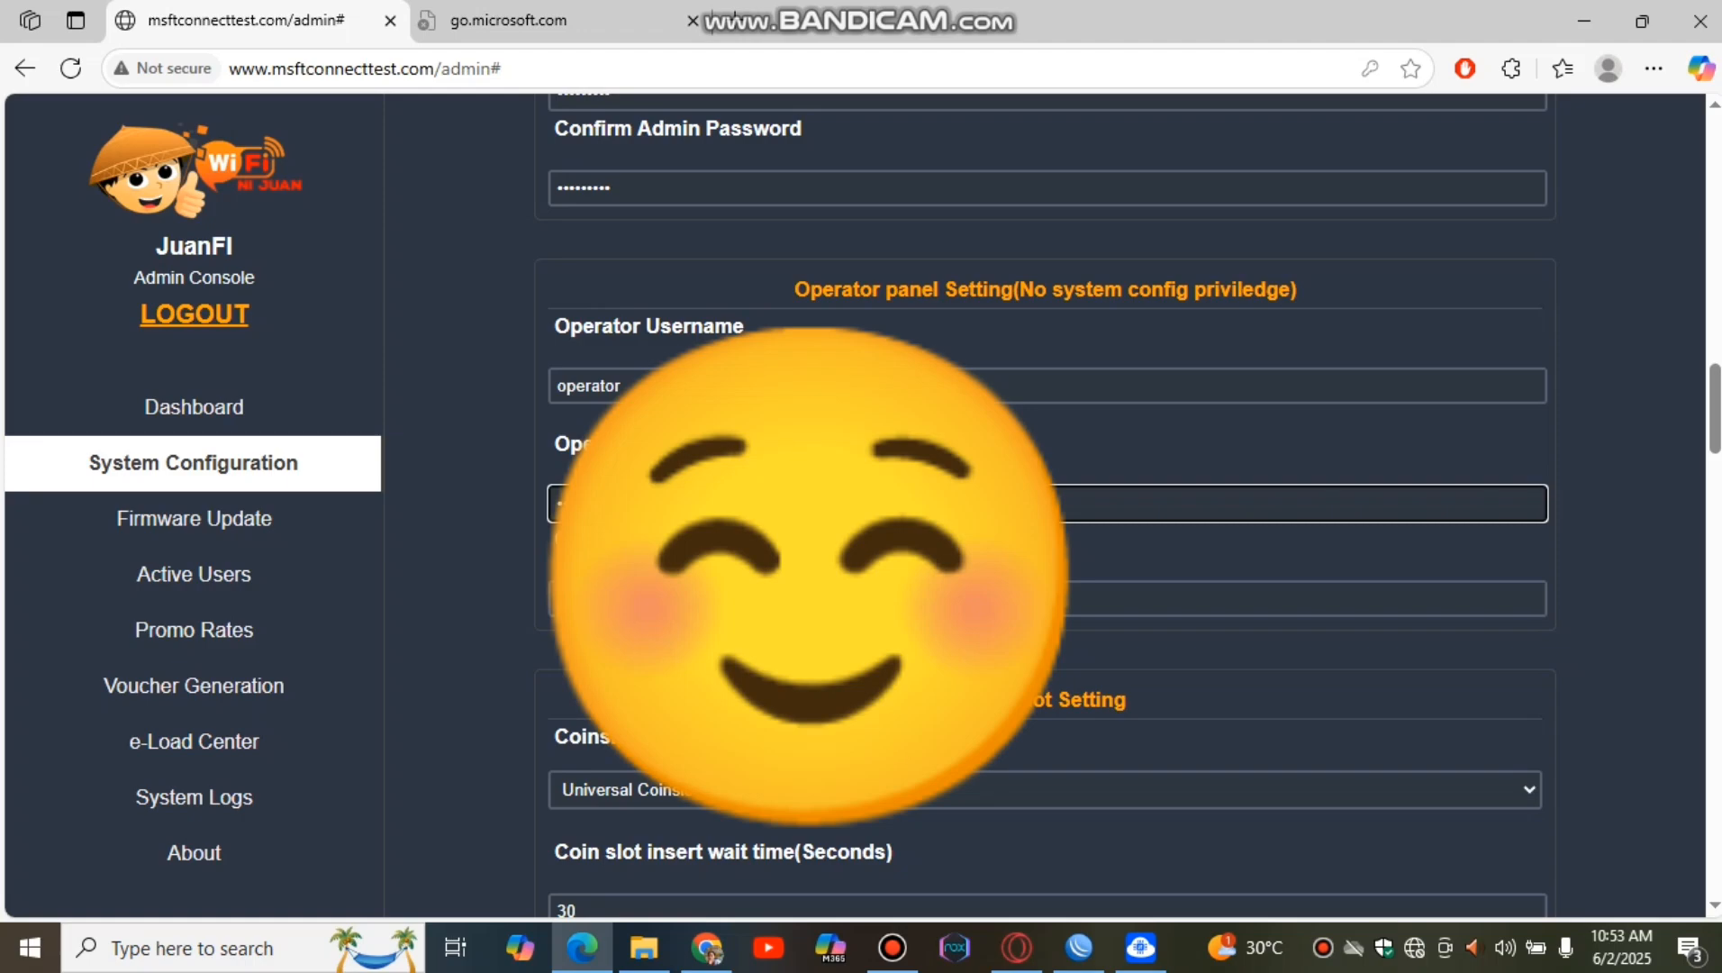
key(BackSpace)
text(•)
click(1523, 508)
- Enter the matching password in Confirm Operator Password and verify it
click(809, 599)
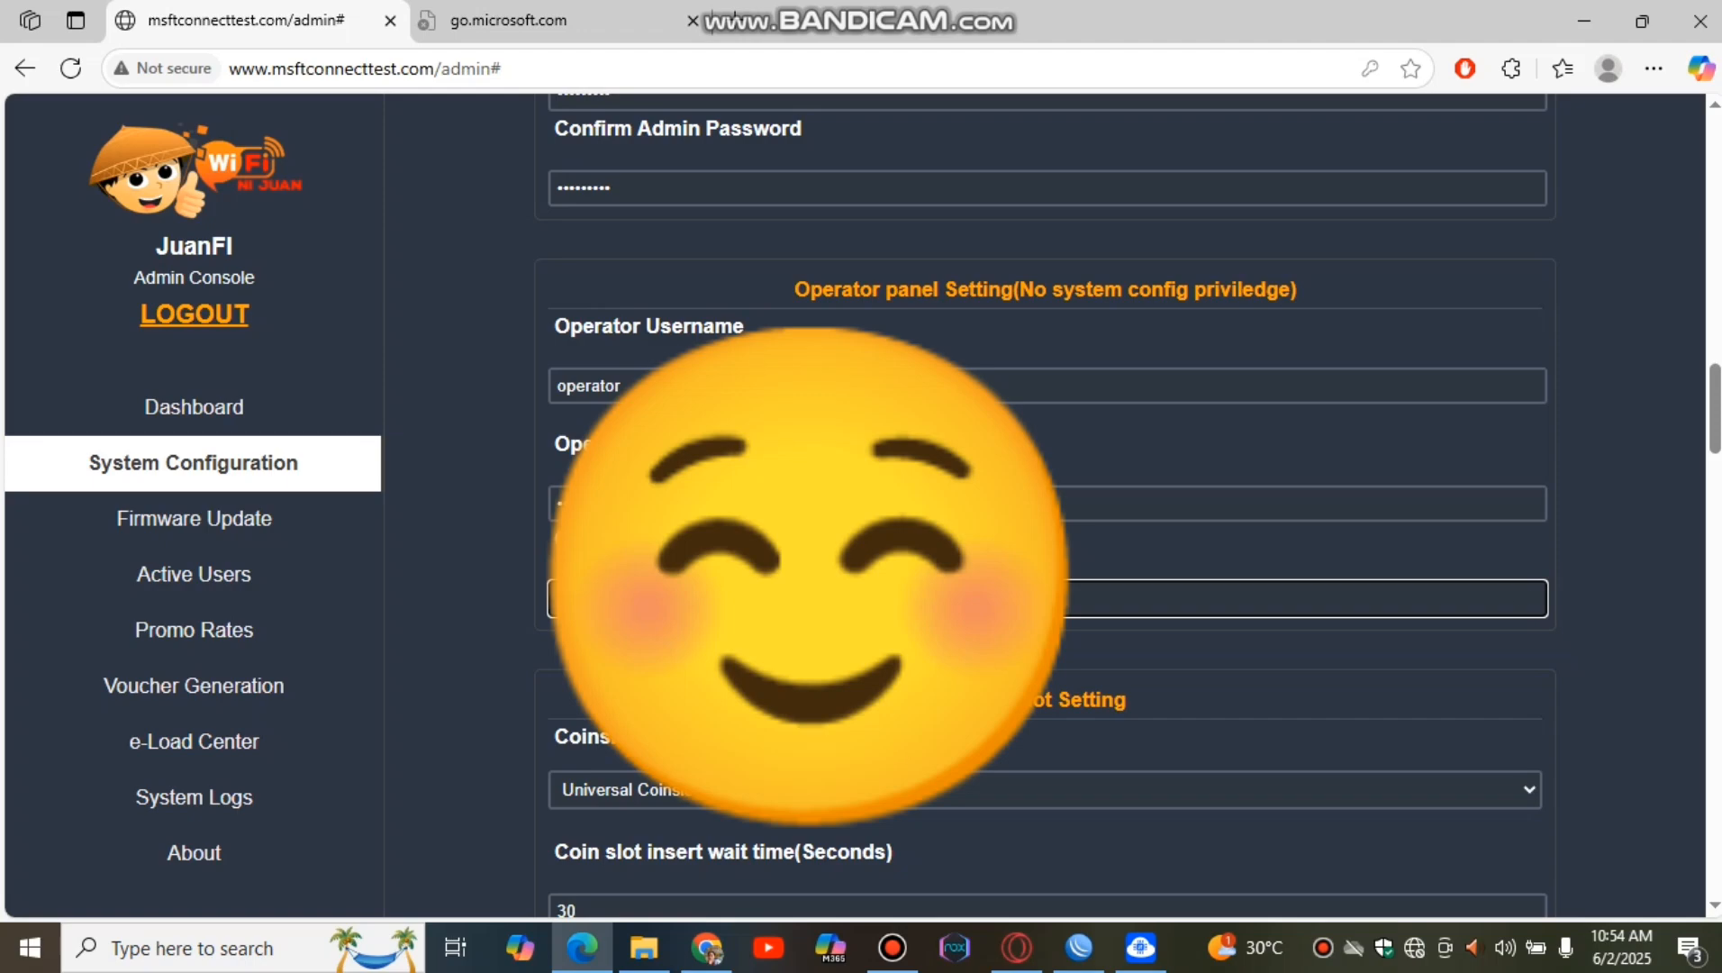
text(•)
click(1524, 599)
click(1524, 599)
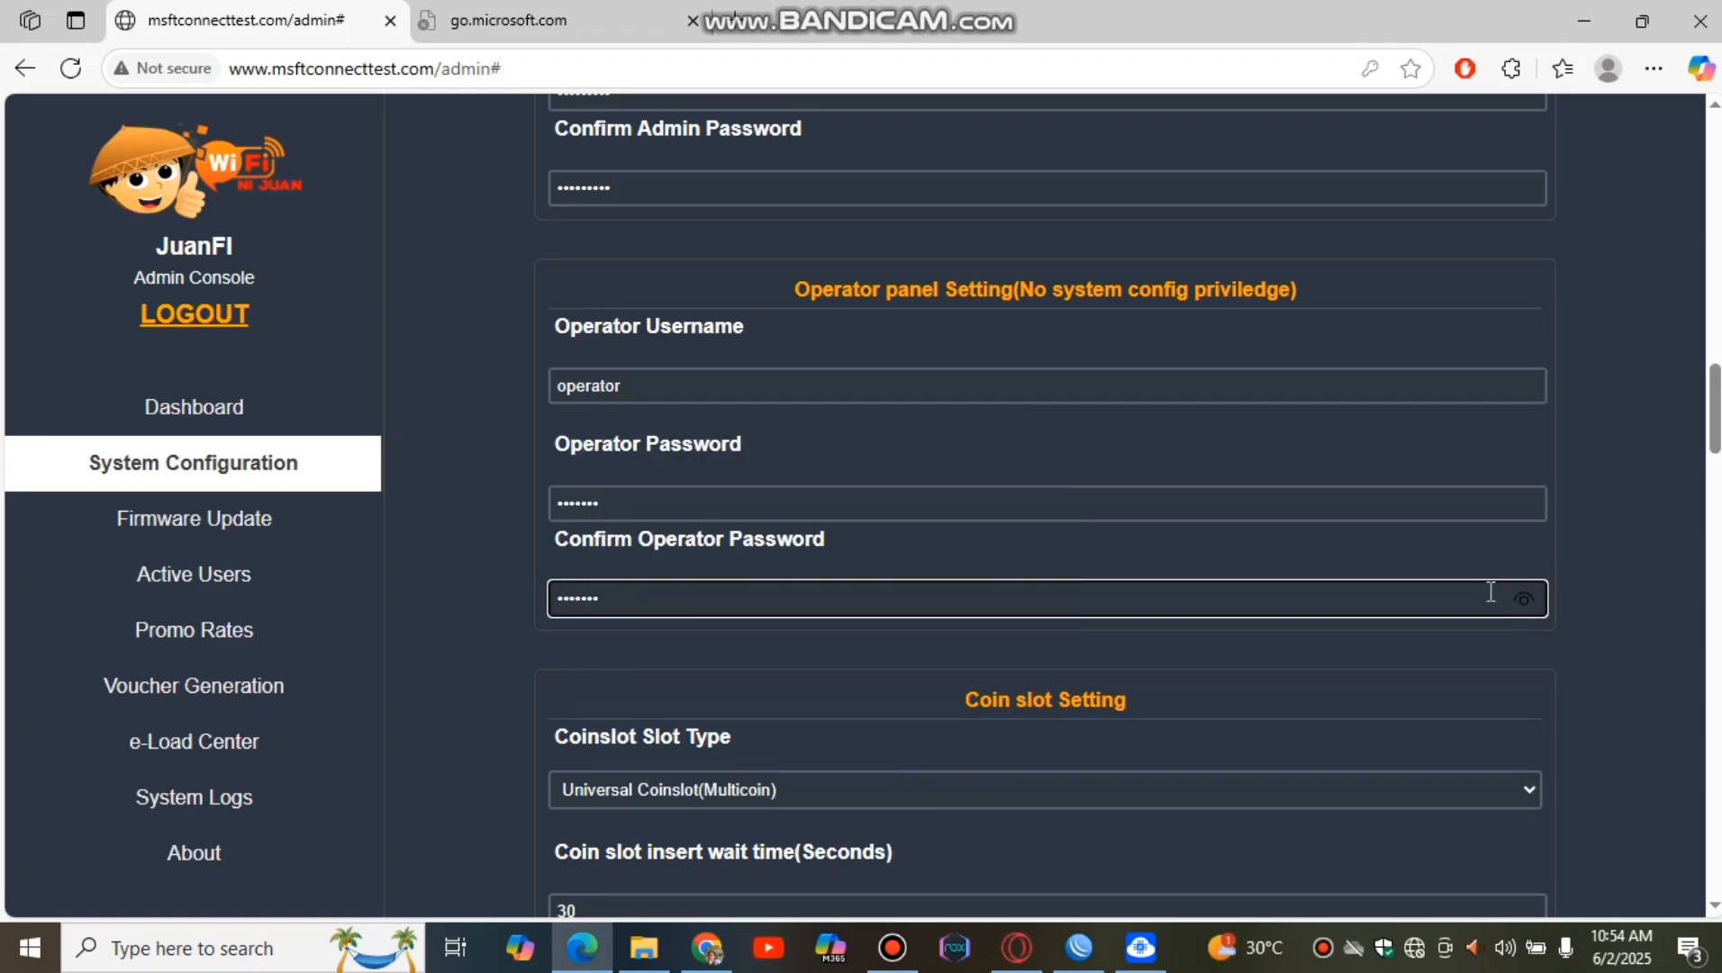
- Change Coins Slot Ban Minutes from 30 to 5 in Coin slot Setting
scroll(1243, 538, up, 1)
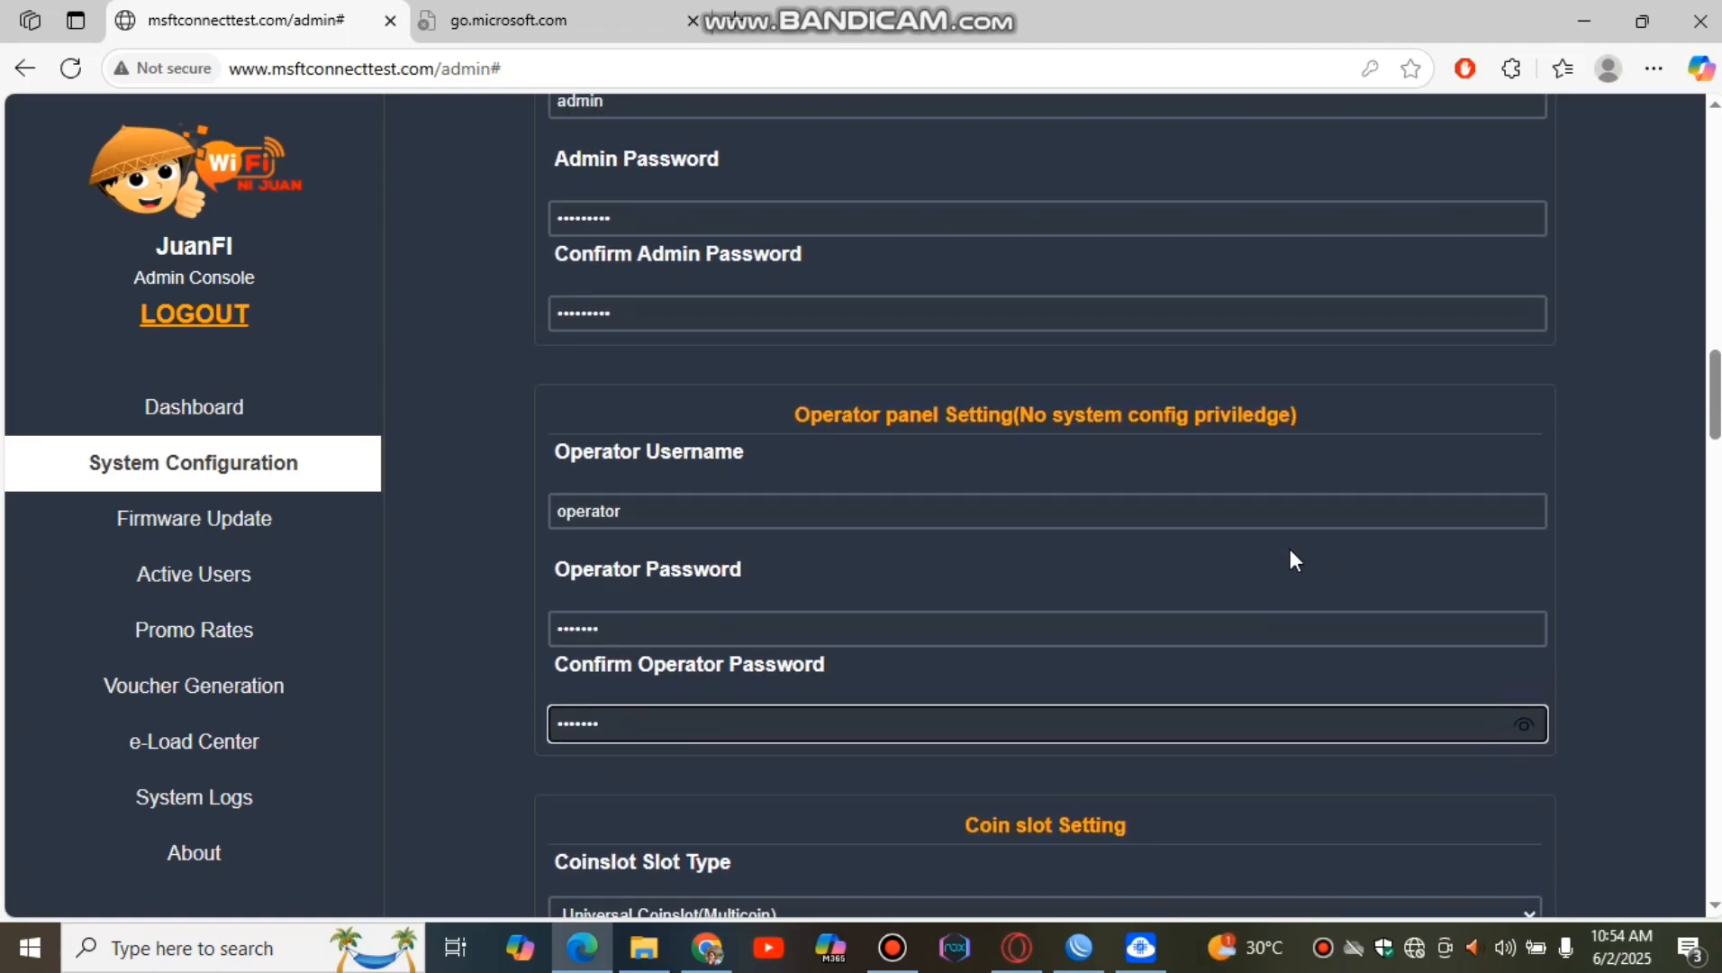
scroll(1291, 548, down, 3)
scroll(1633, 624, up, 1)
scroll(1634, 621, down, 3)
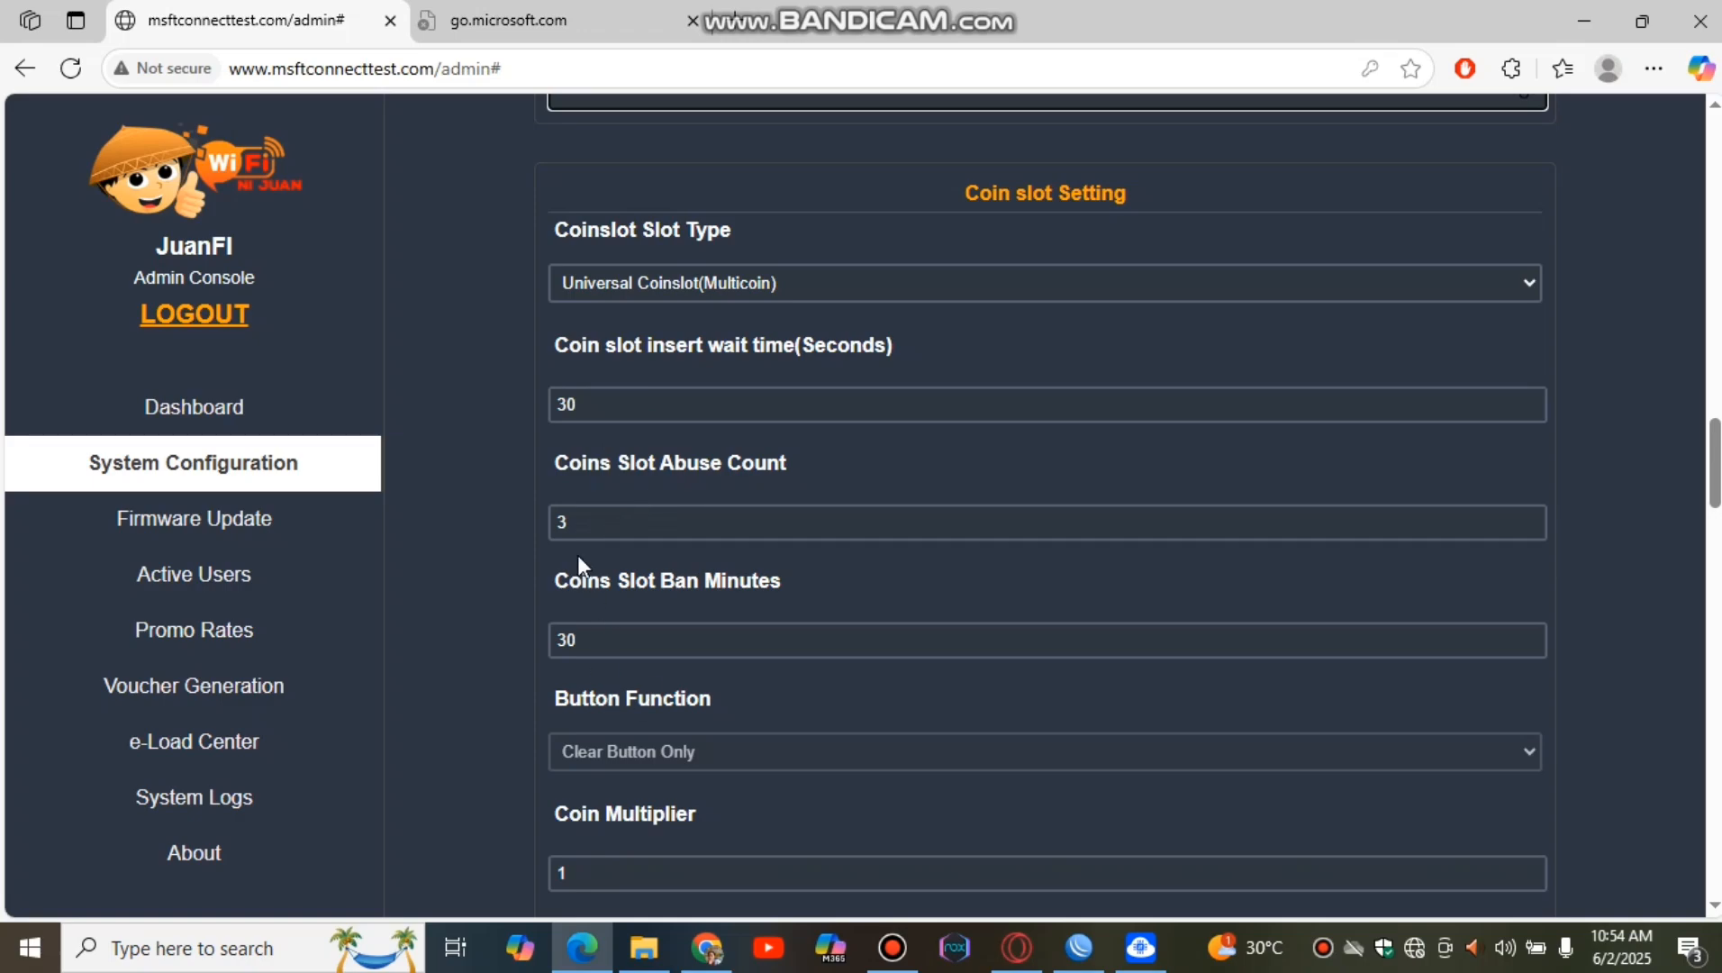
click(596, 640)
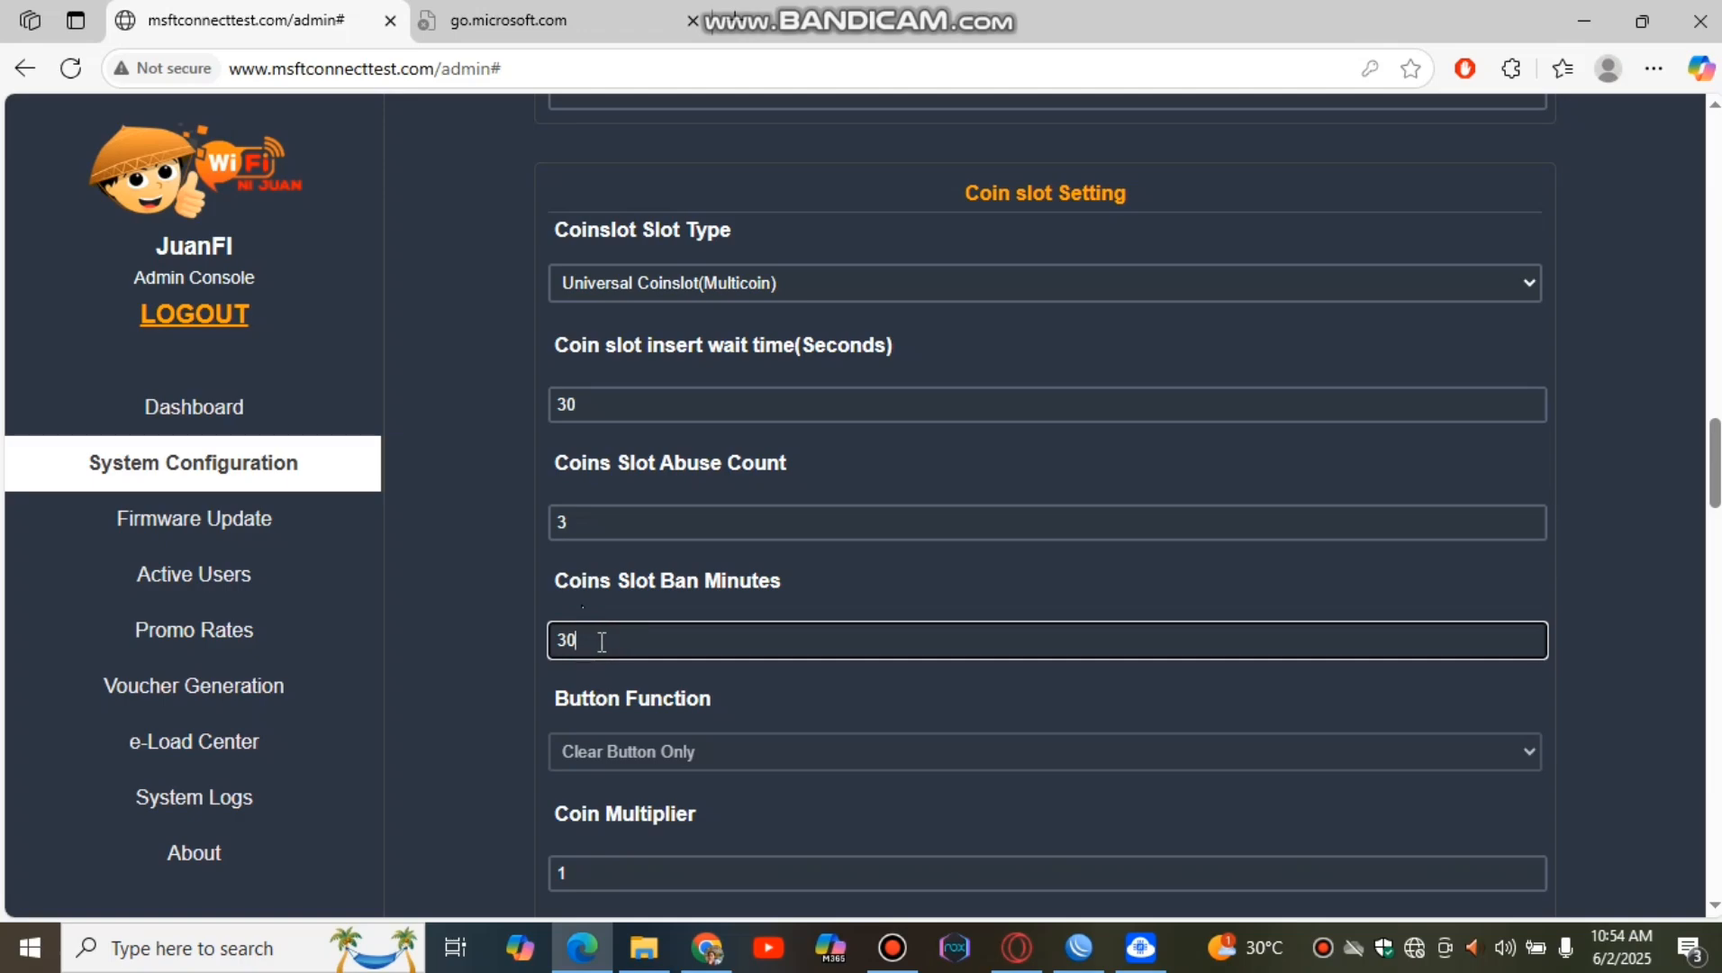
key(BackSpace)
key(BackSpace)
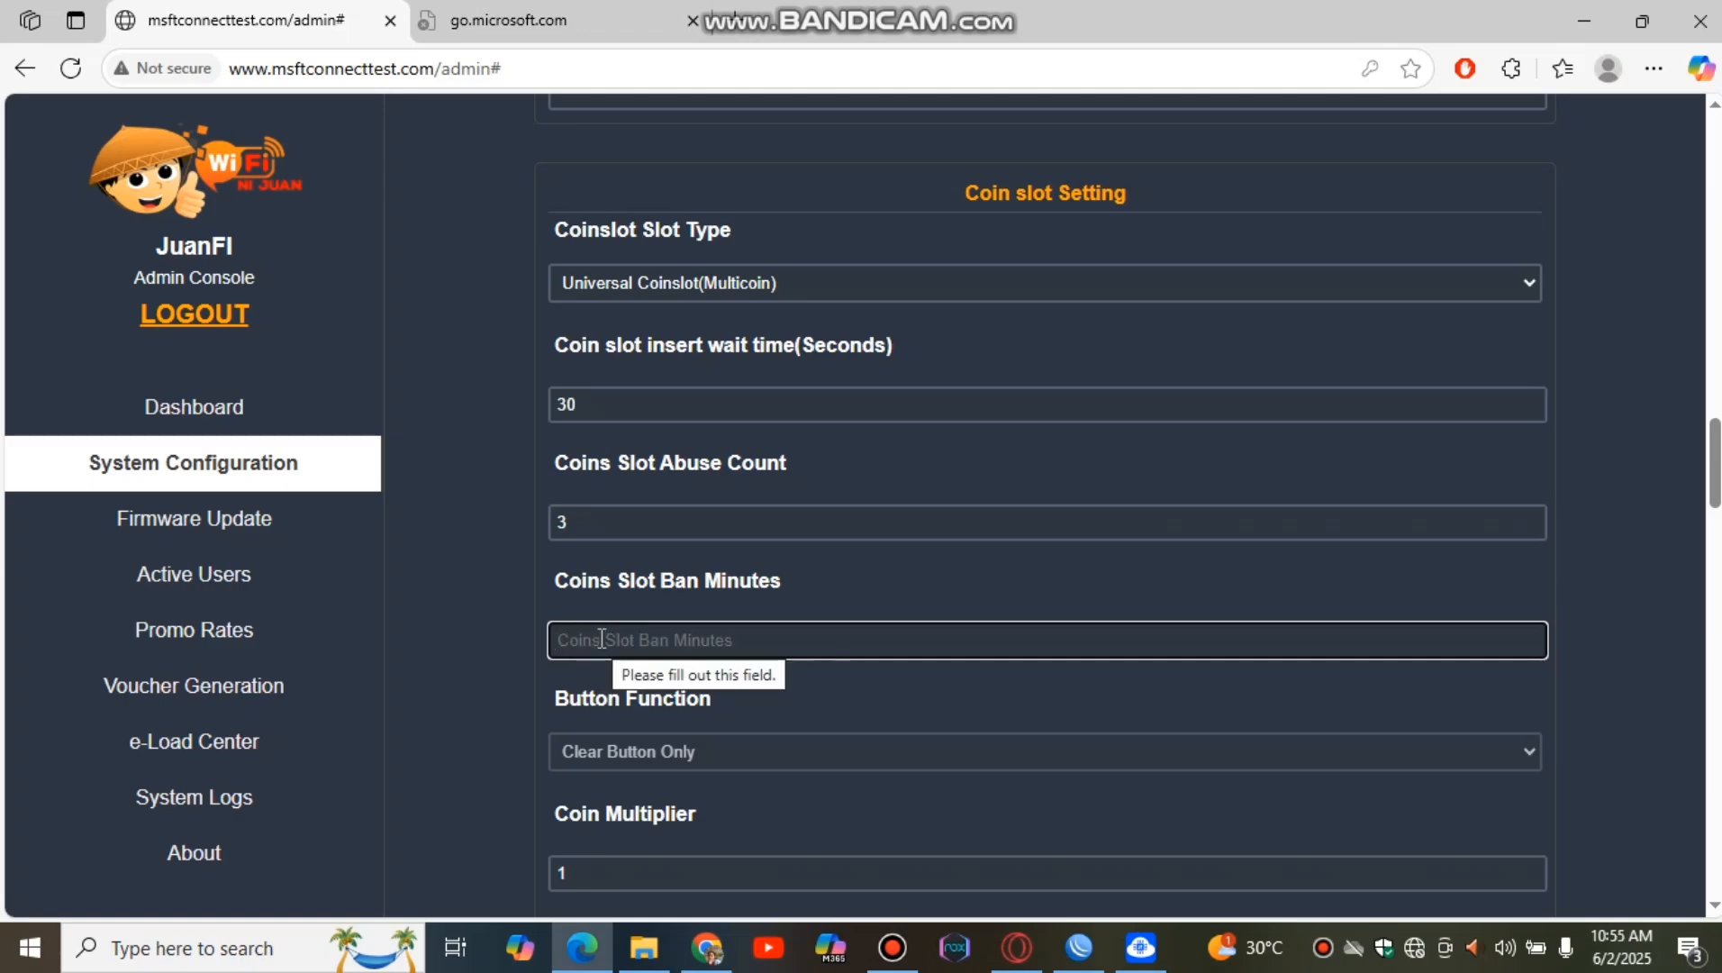
text(5)
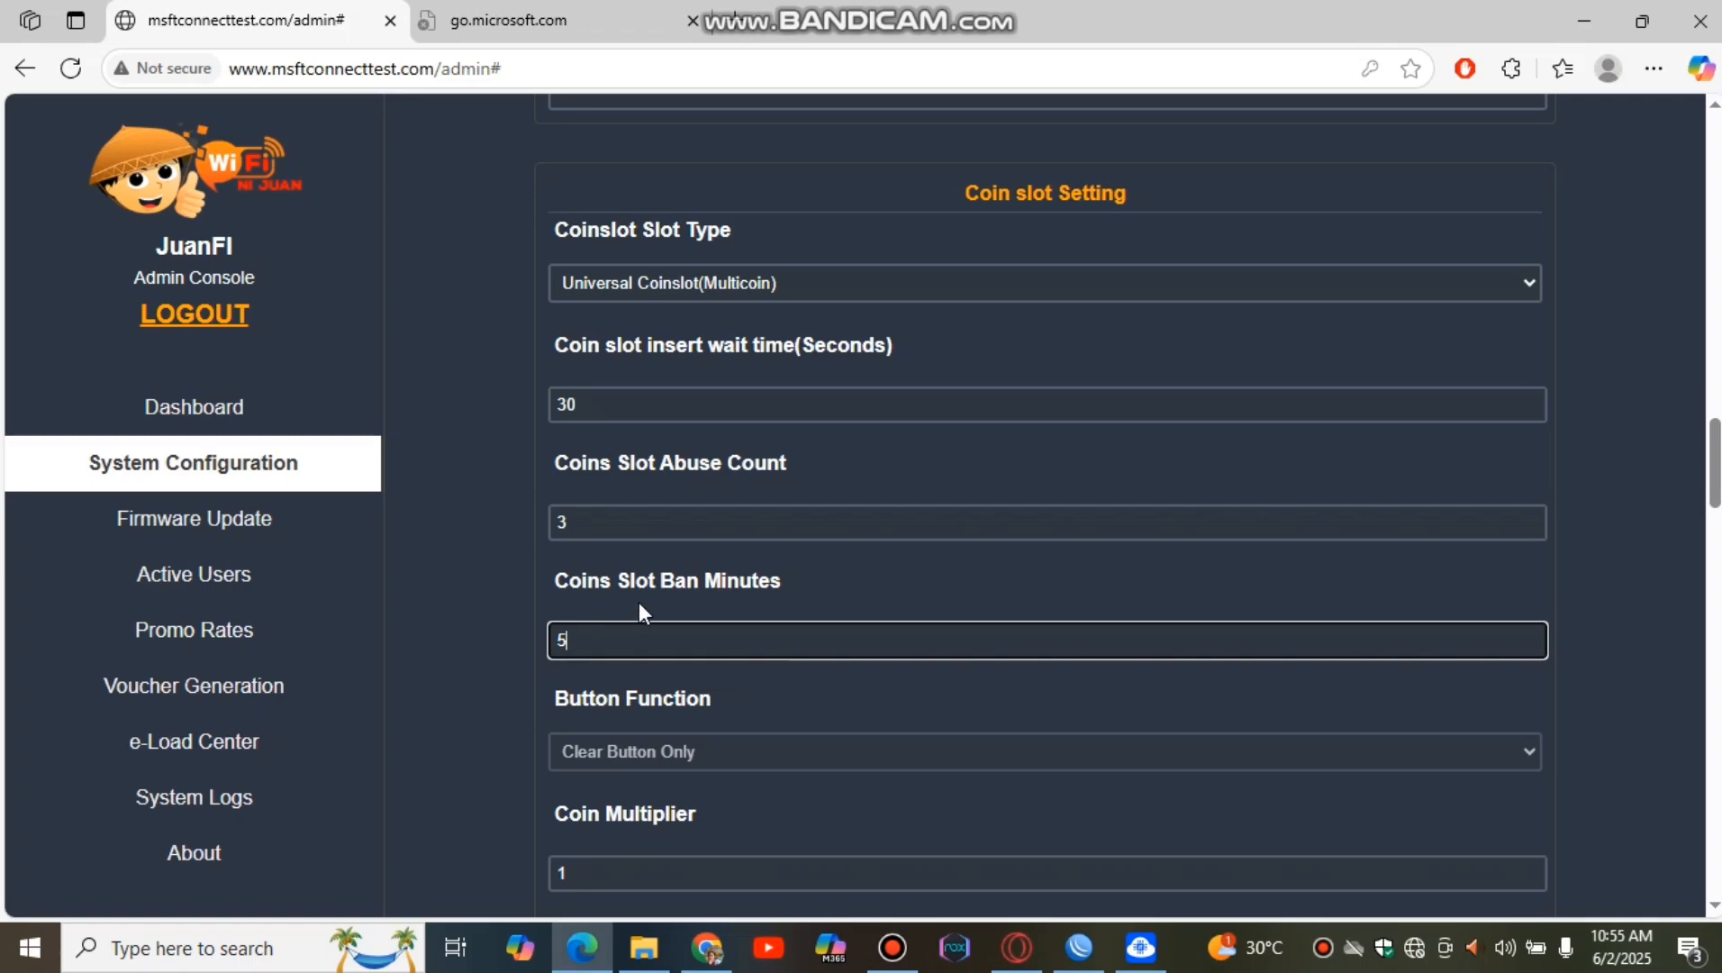
scroll(639, 603, down, 3)
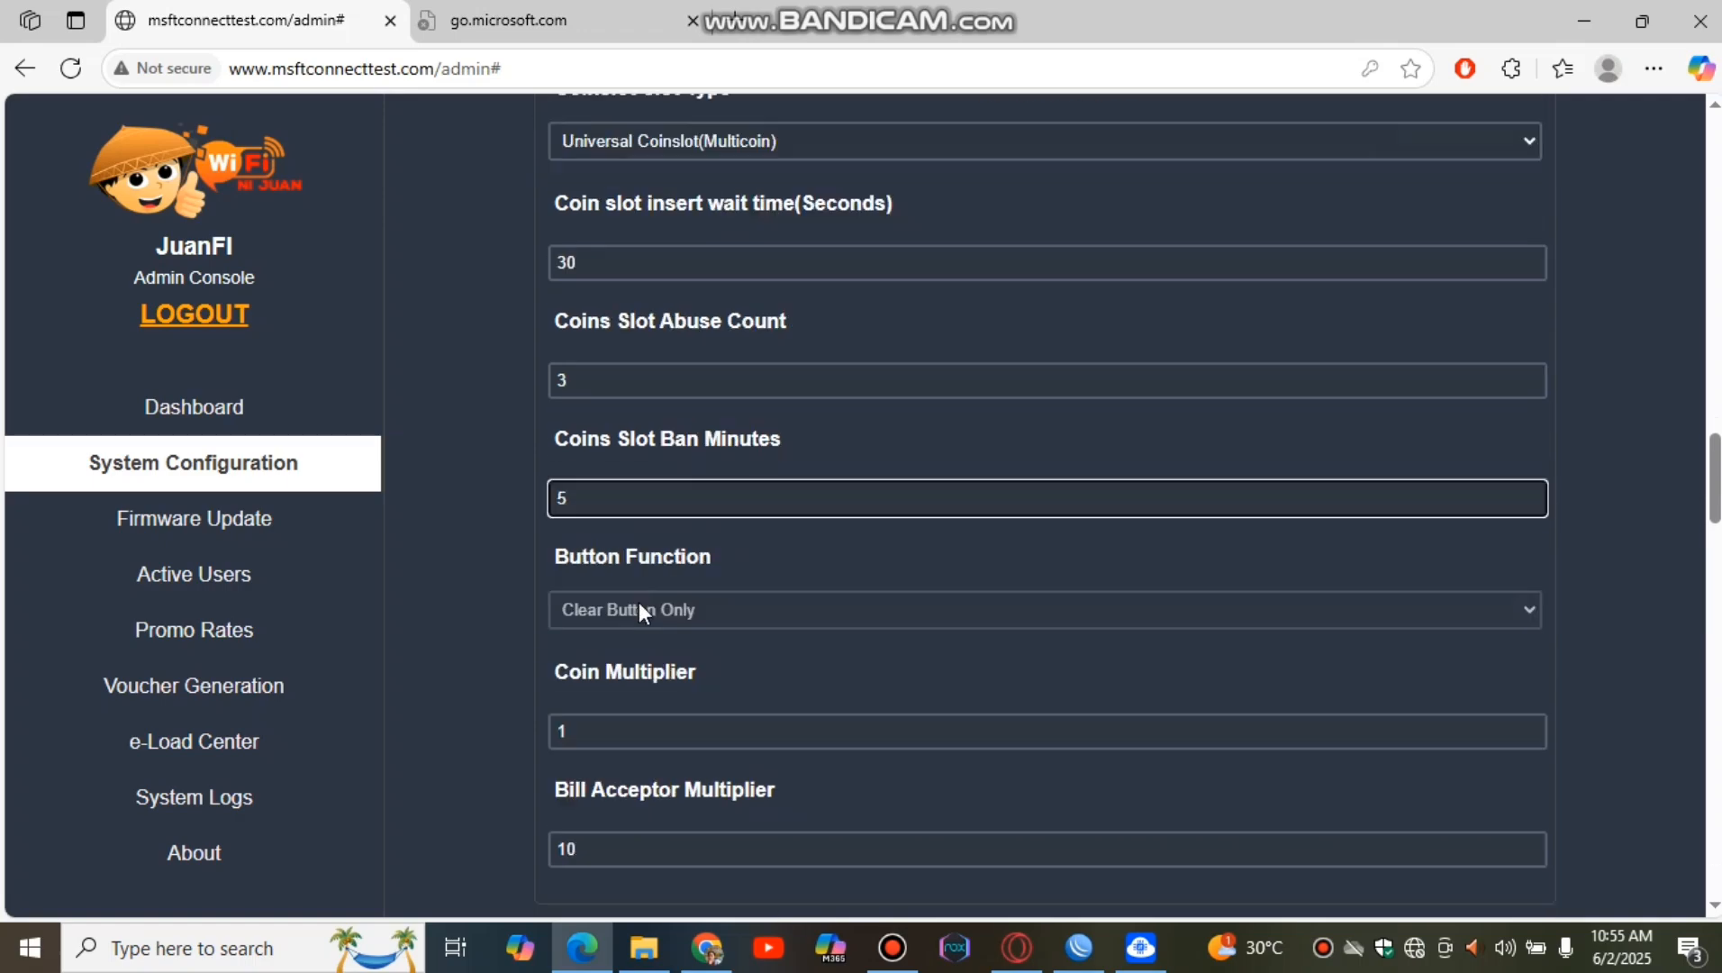
scroll(630, 557, up, 2)
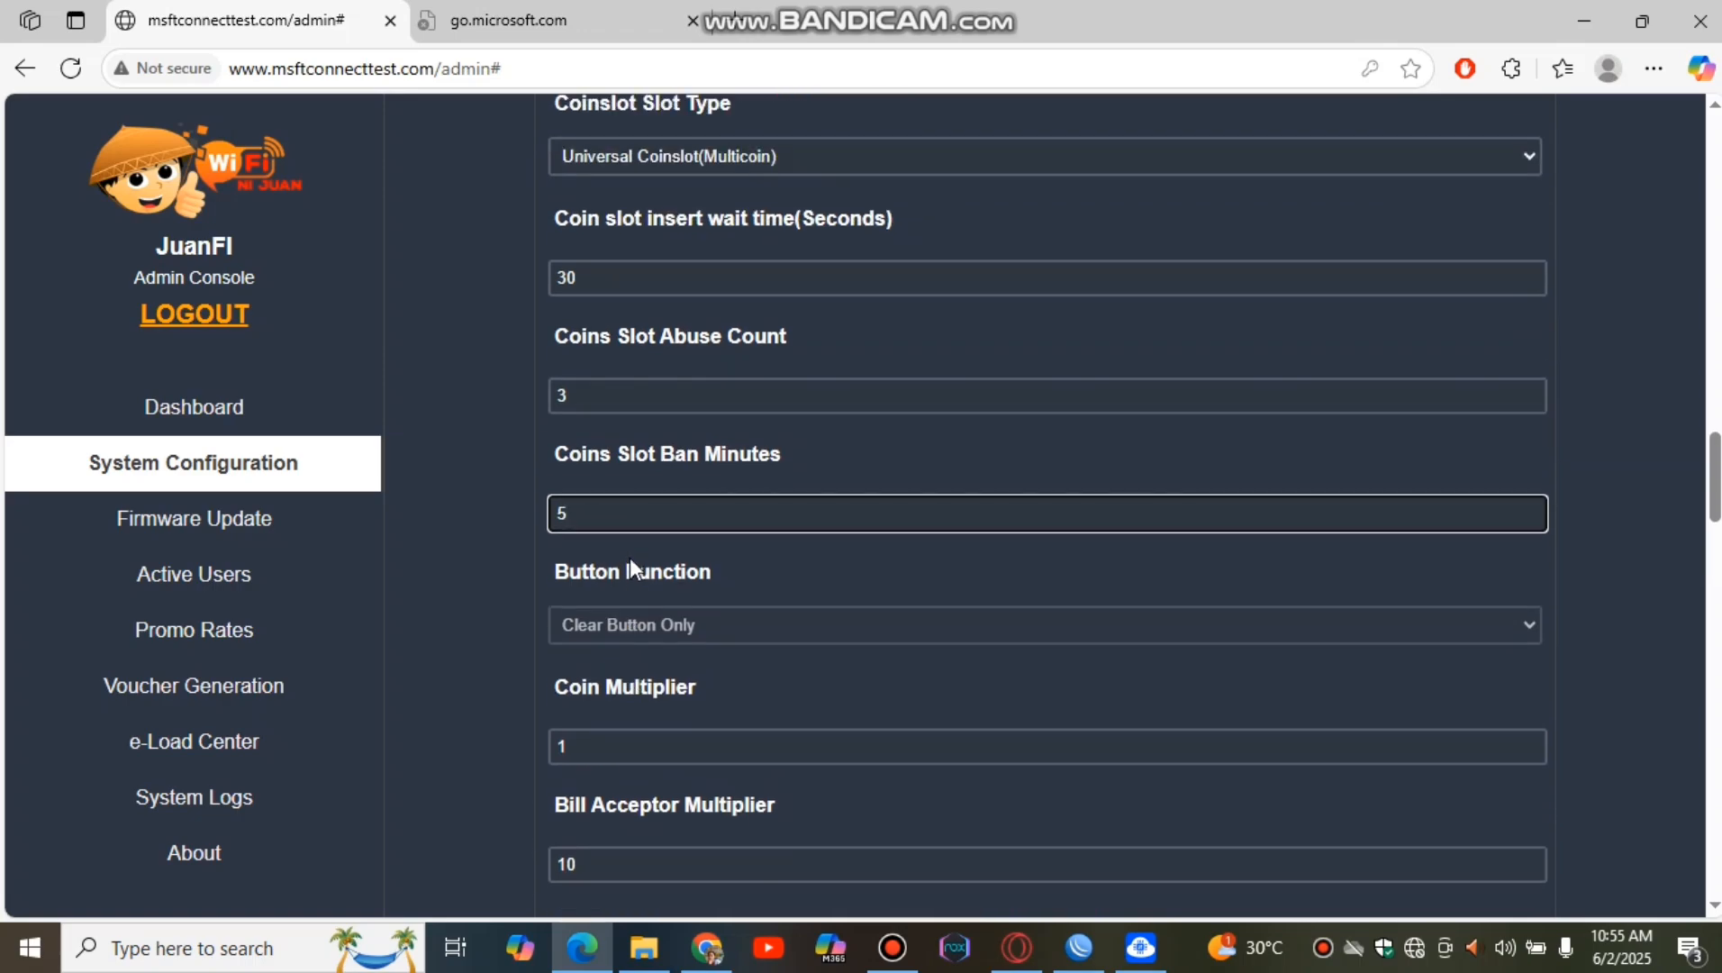
scroll(631, 554, down, 5)
scroll(634, 558, down, 5)
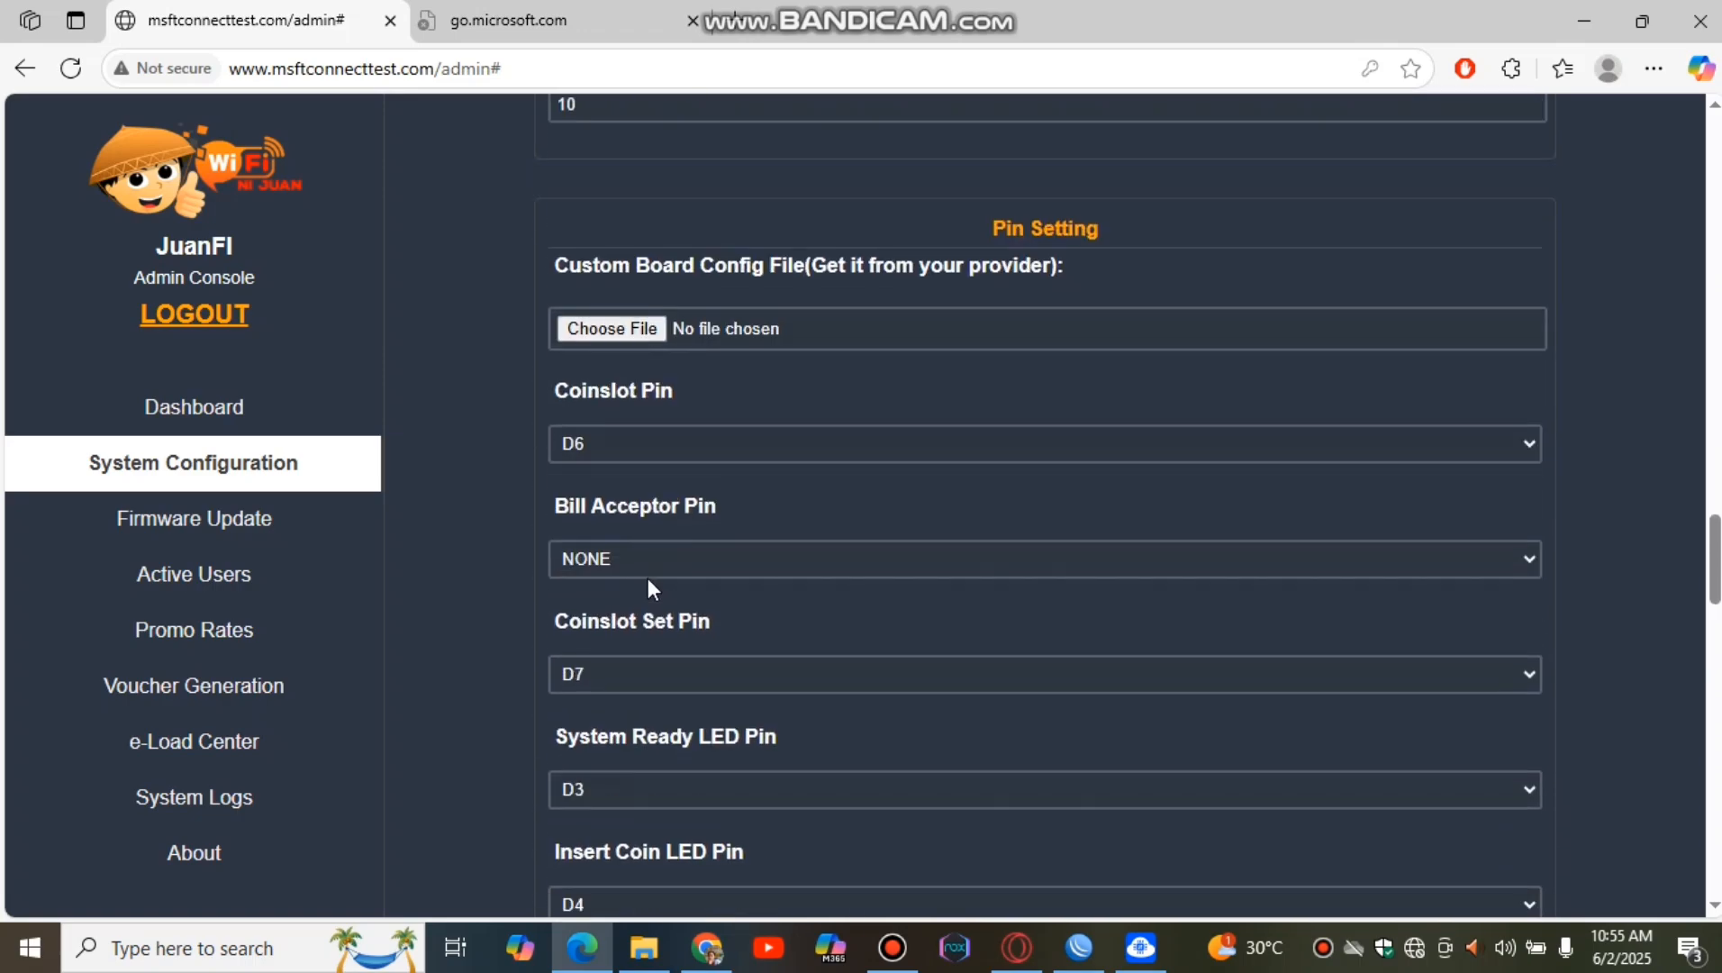
scroll(650, 612, up, 5)
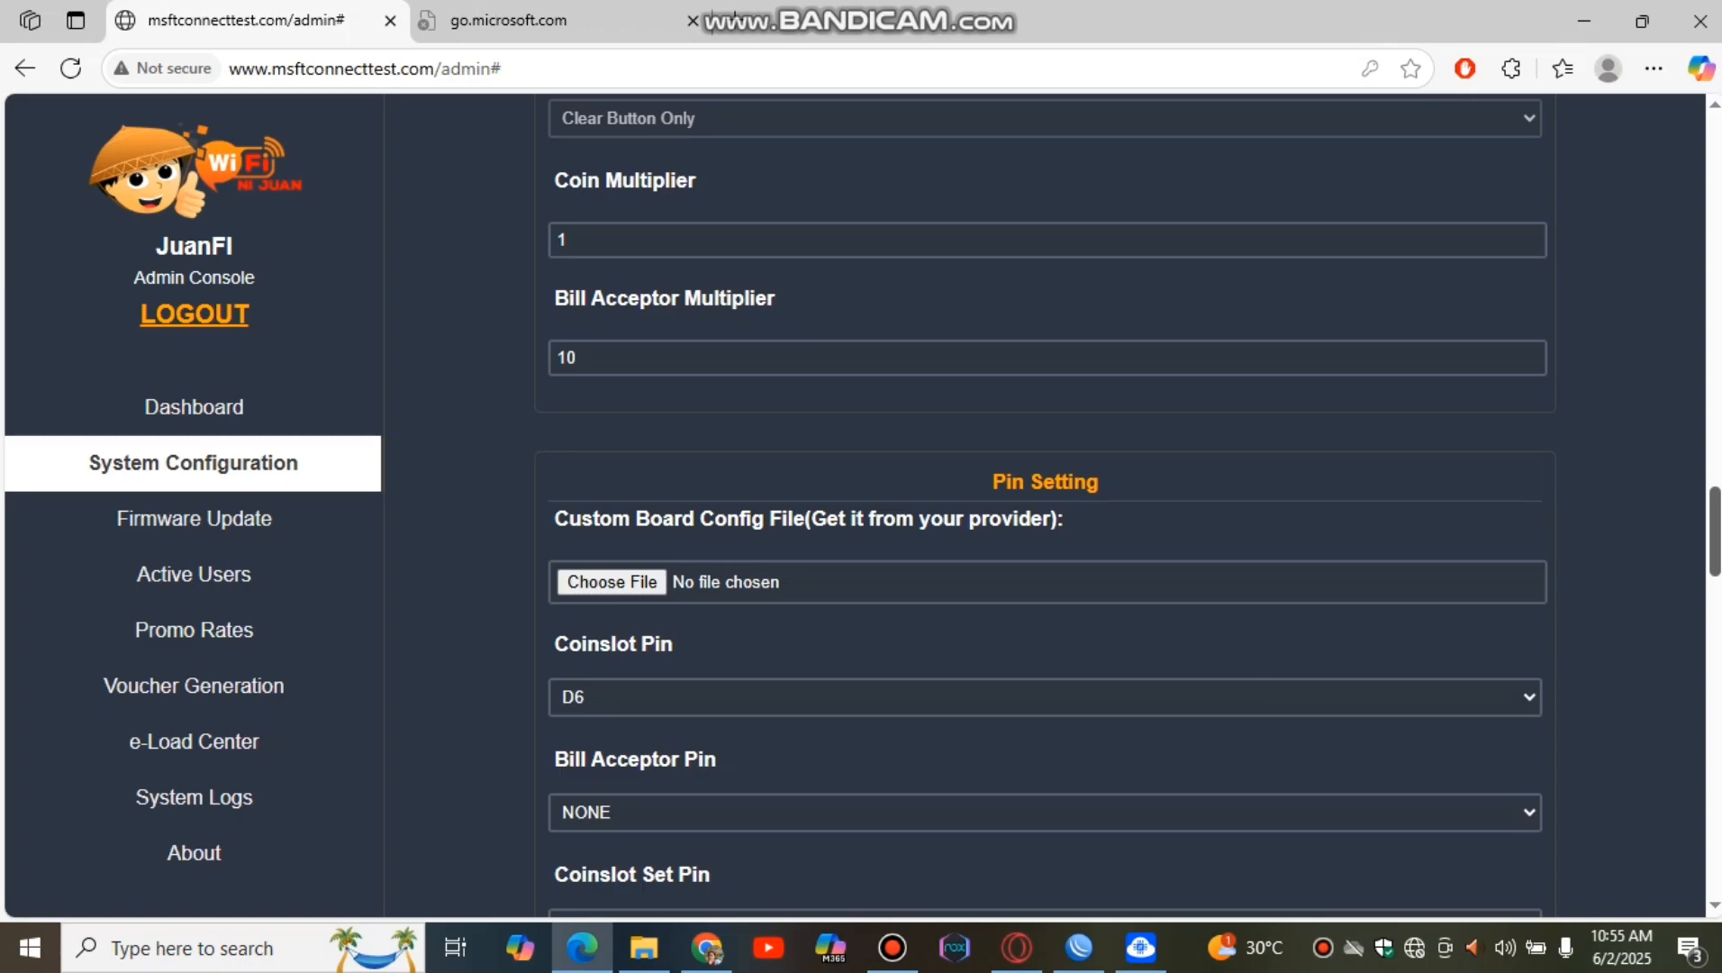
- Save the System Configuration and dismiss the 'Configuration save successfully' alert
drag(1718, 532, 1719, 153)
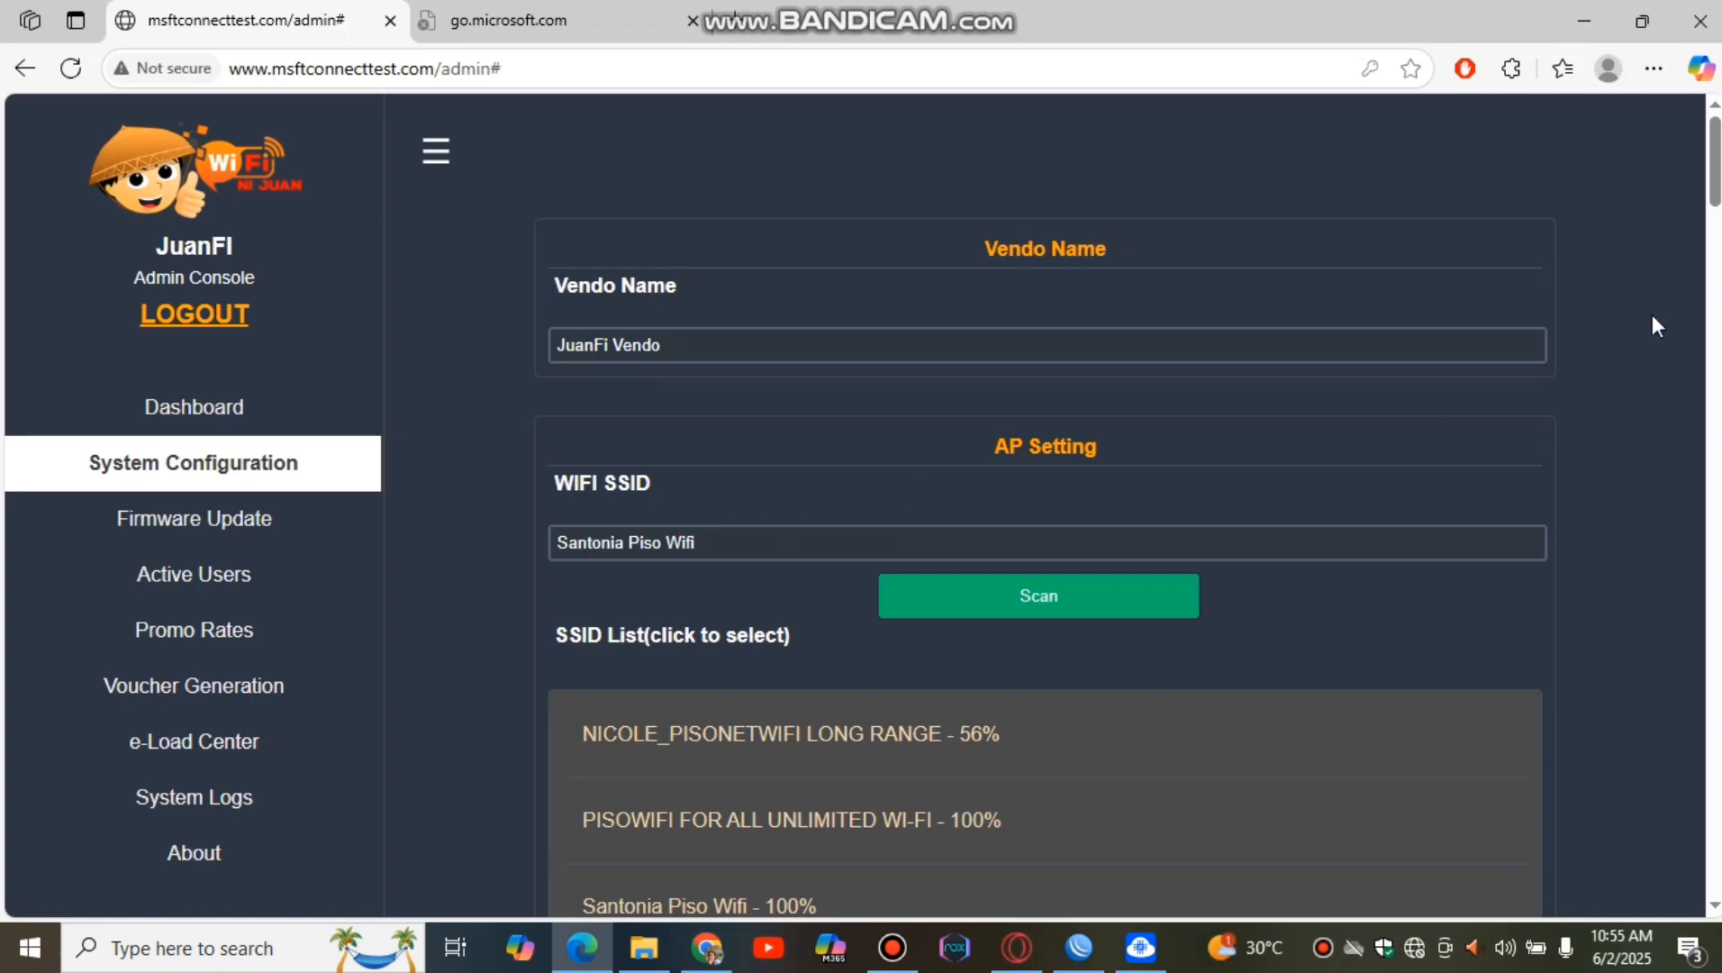
drag(1716, 171, 1716, 851)
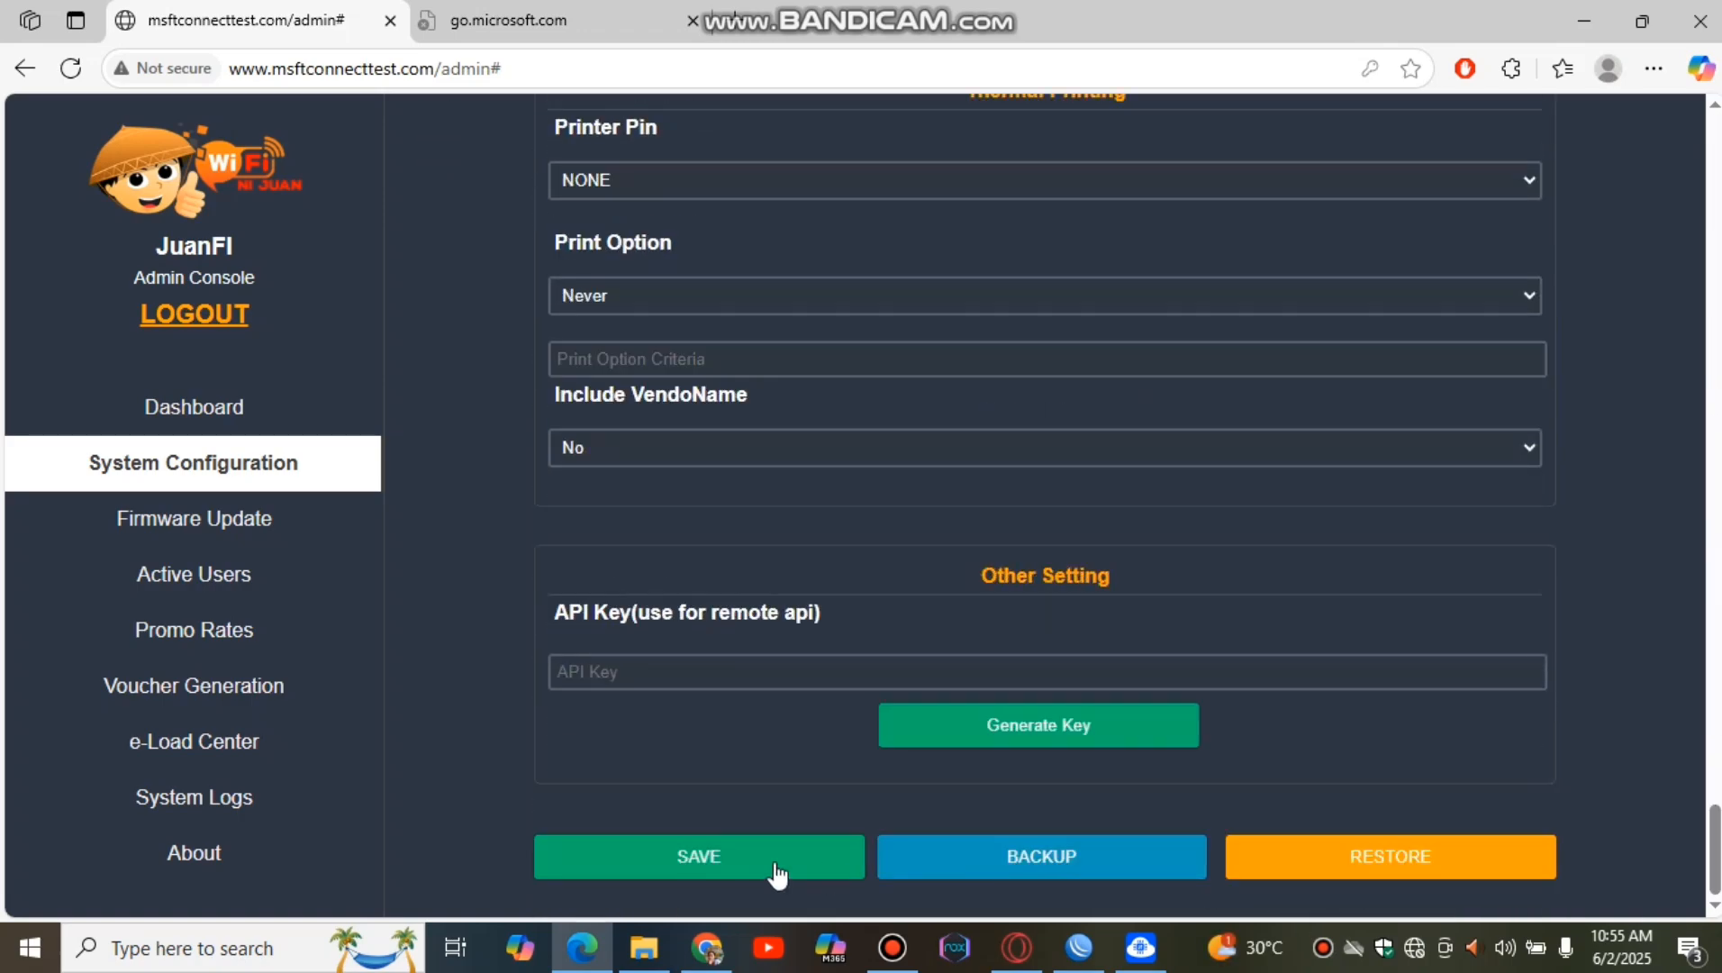
click(713, 861)
click(1085, 233)
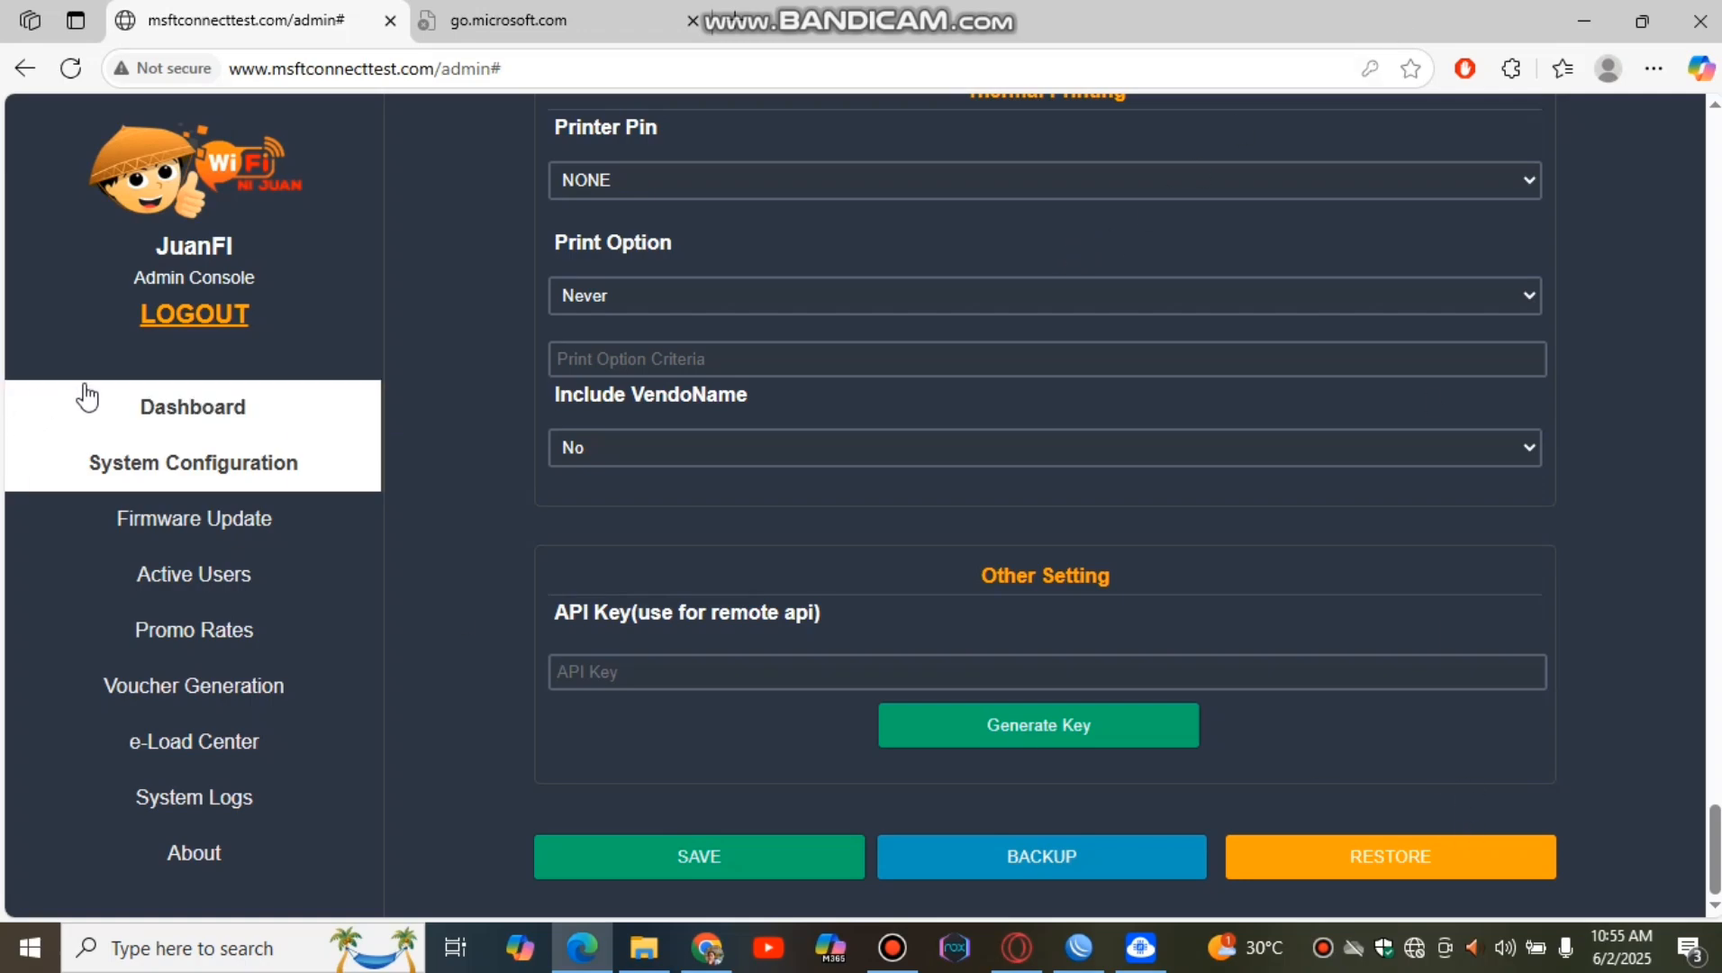
- Review the Dashboard status cards, then reload the page, which now fails to load
click(222, 423)
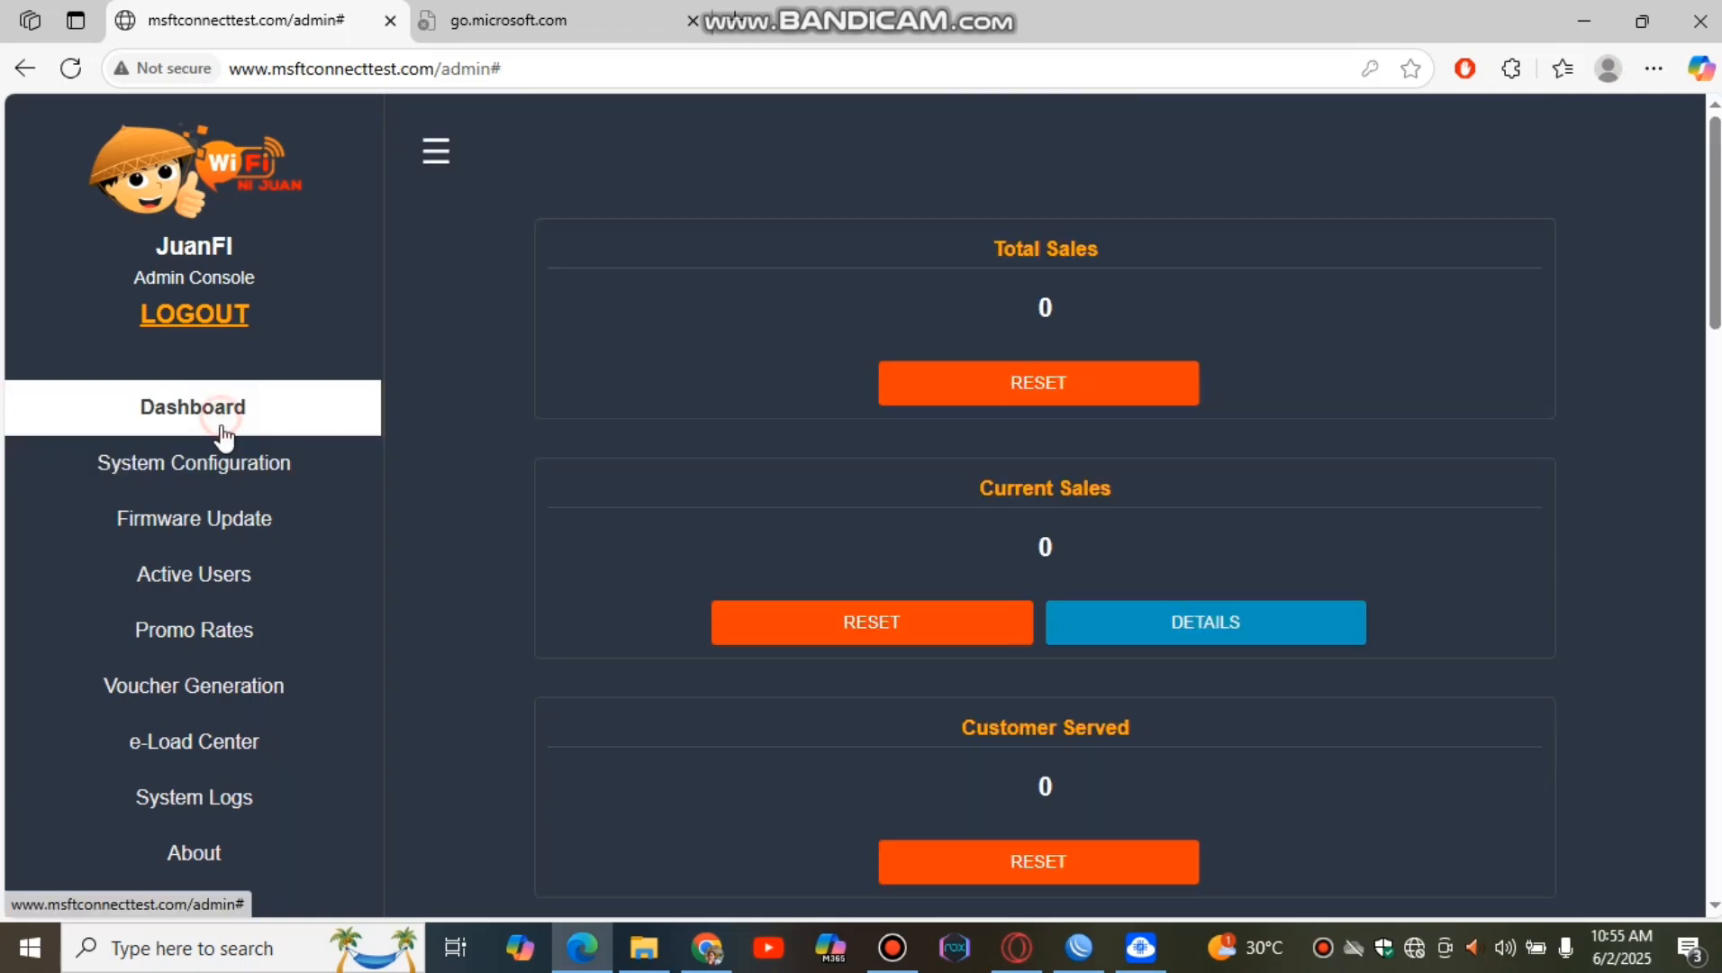
scroll(710, 696, down, 14)
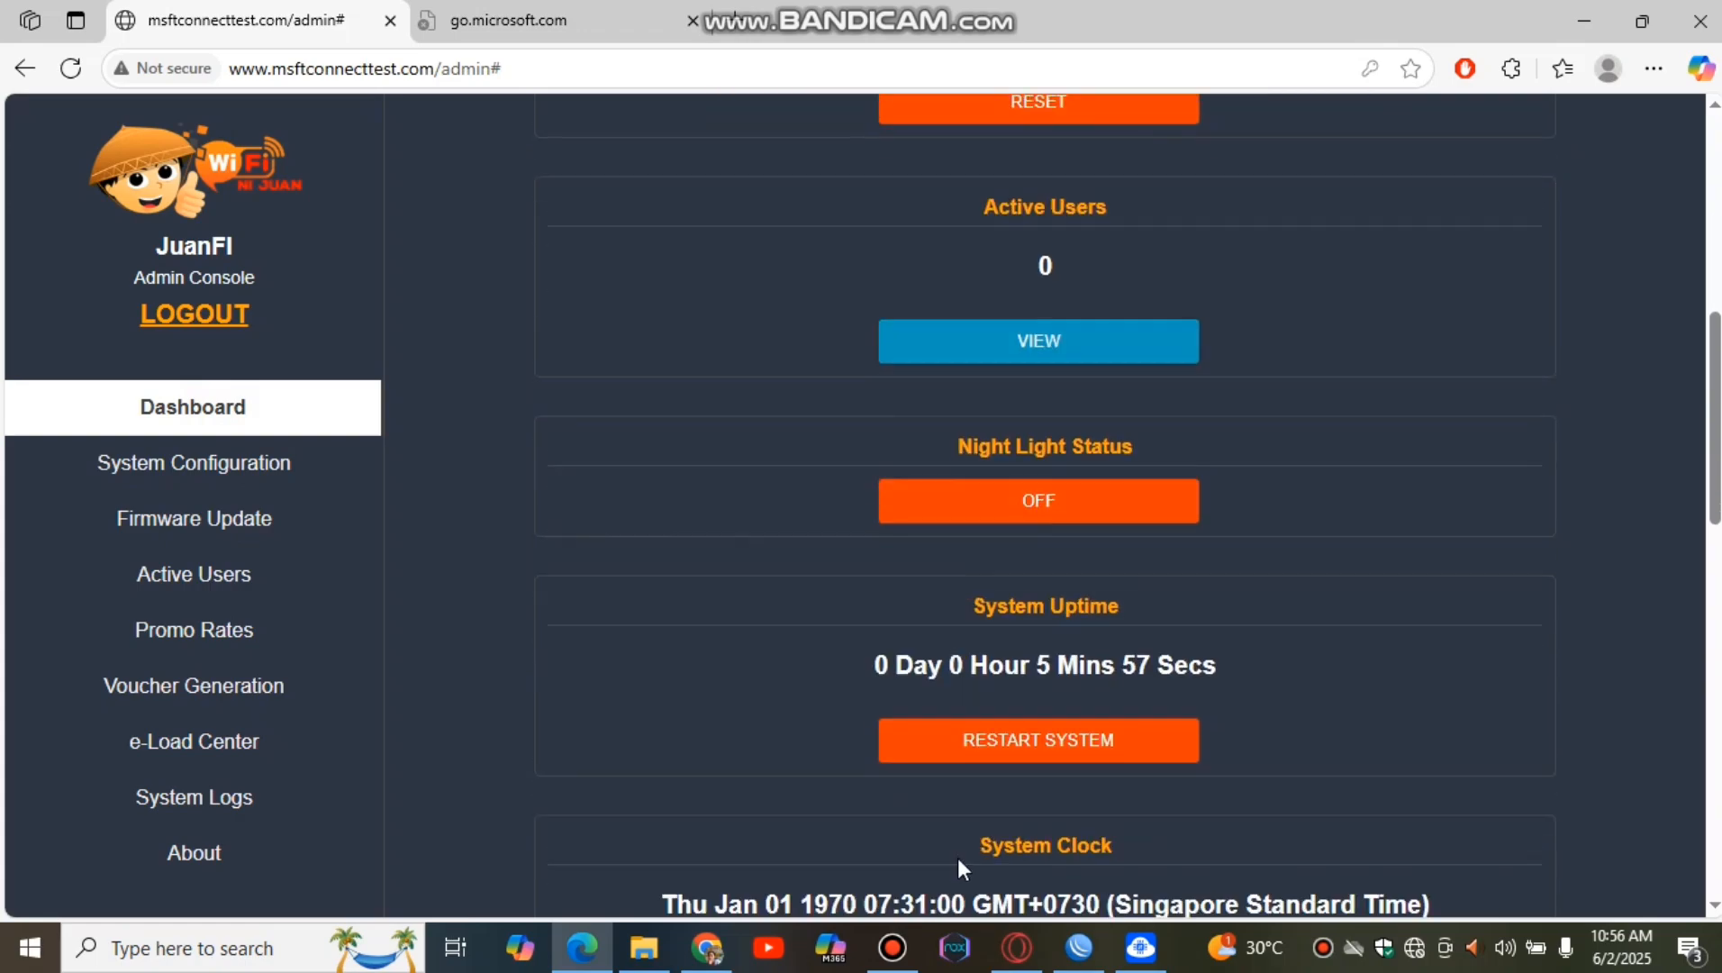
scroll(1058, 586, down, 10)
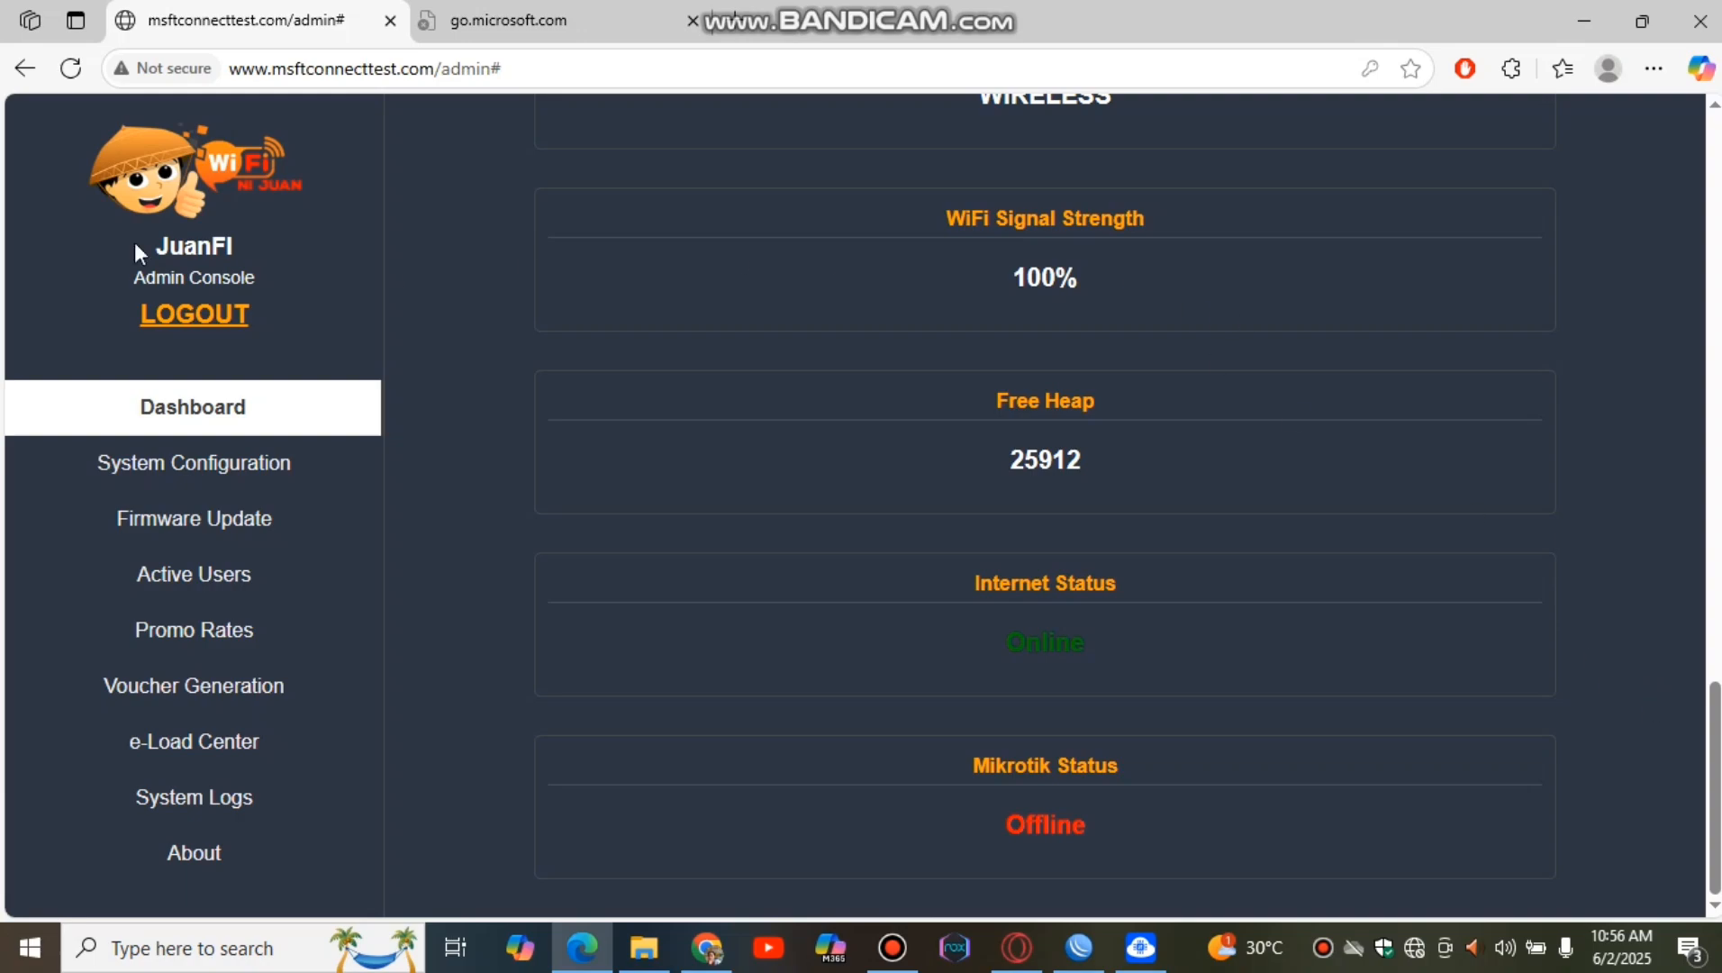
click(71, 69)
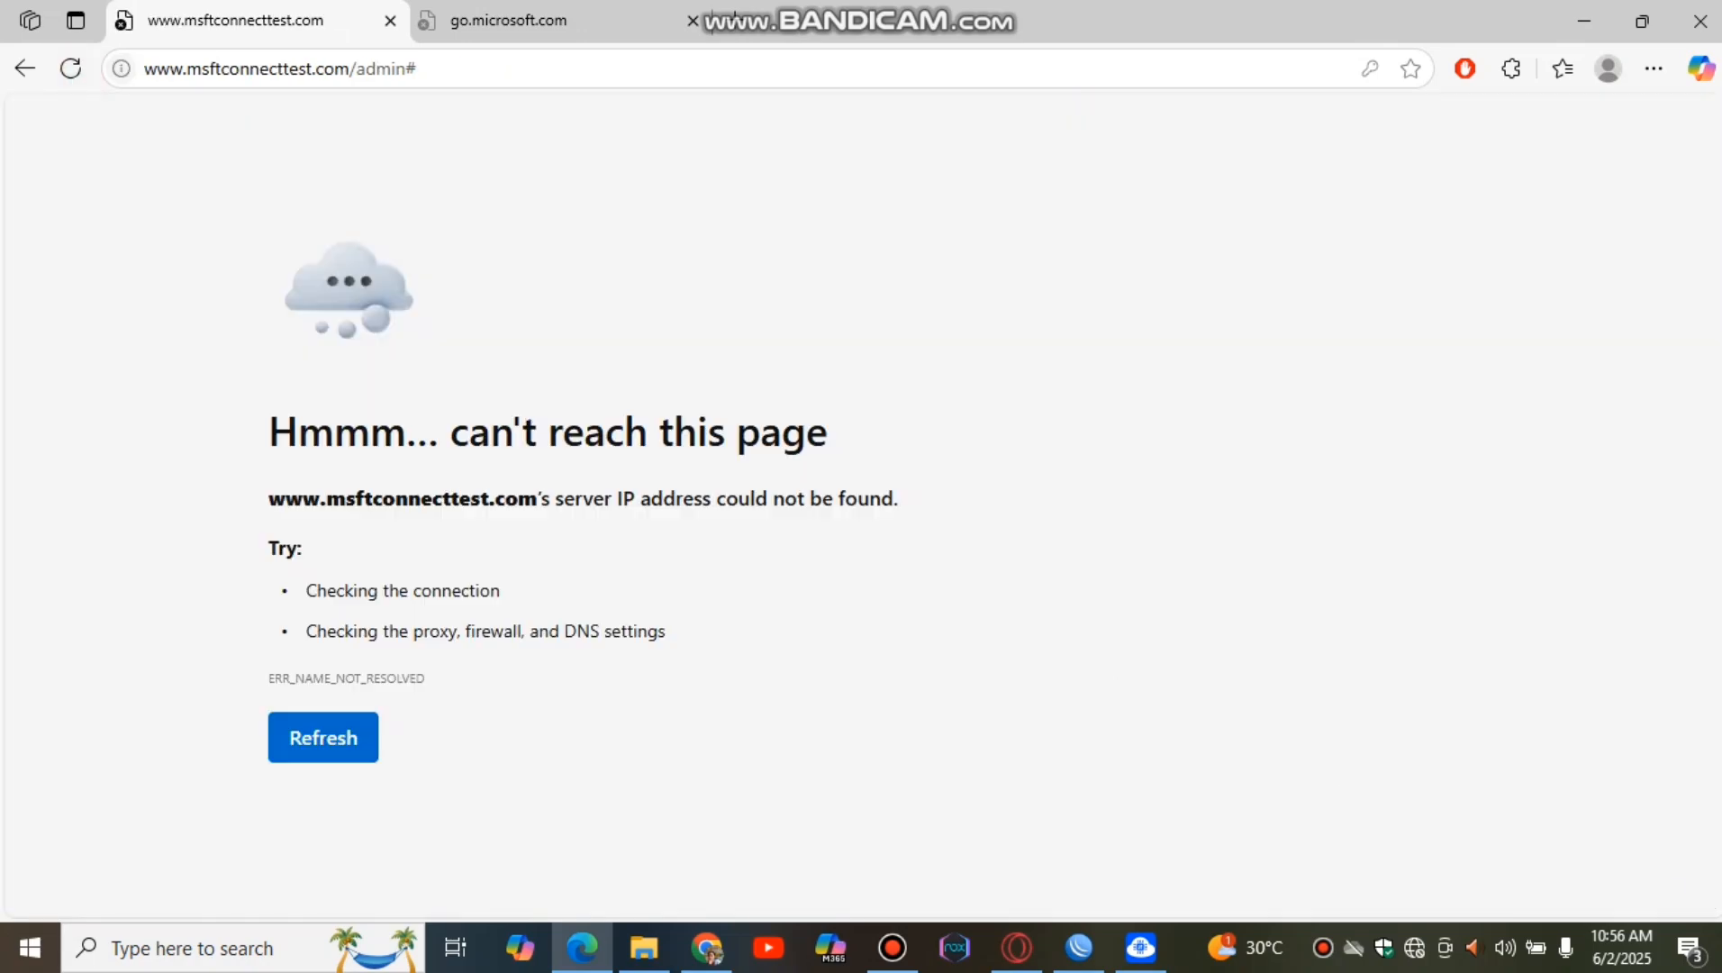
- Connect the laptop's Wi-Fi to the open Santonia Piso Wifi network
click(1416, 955)
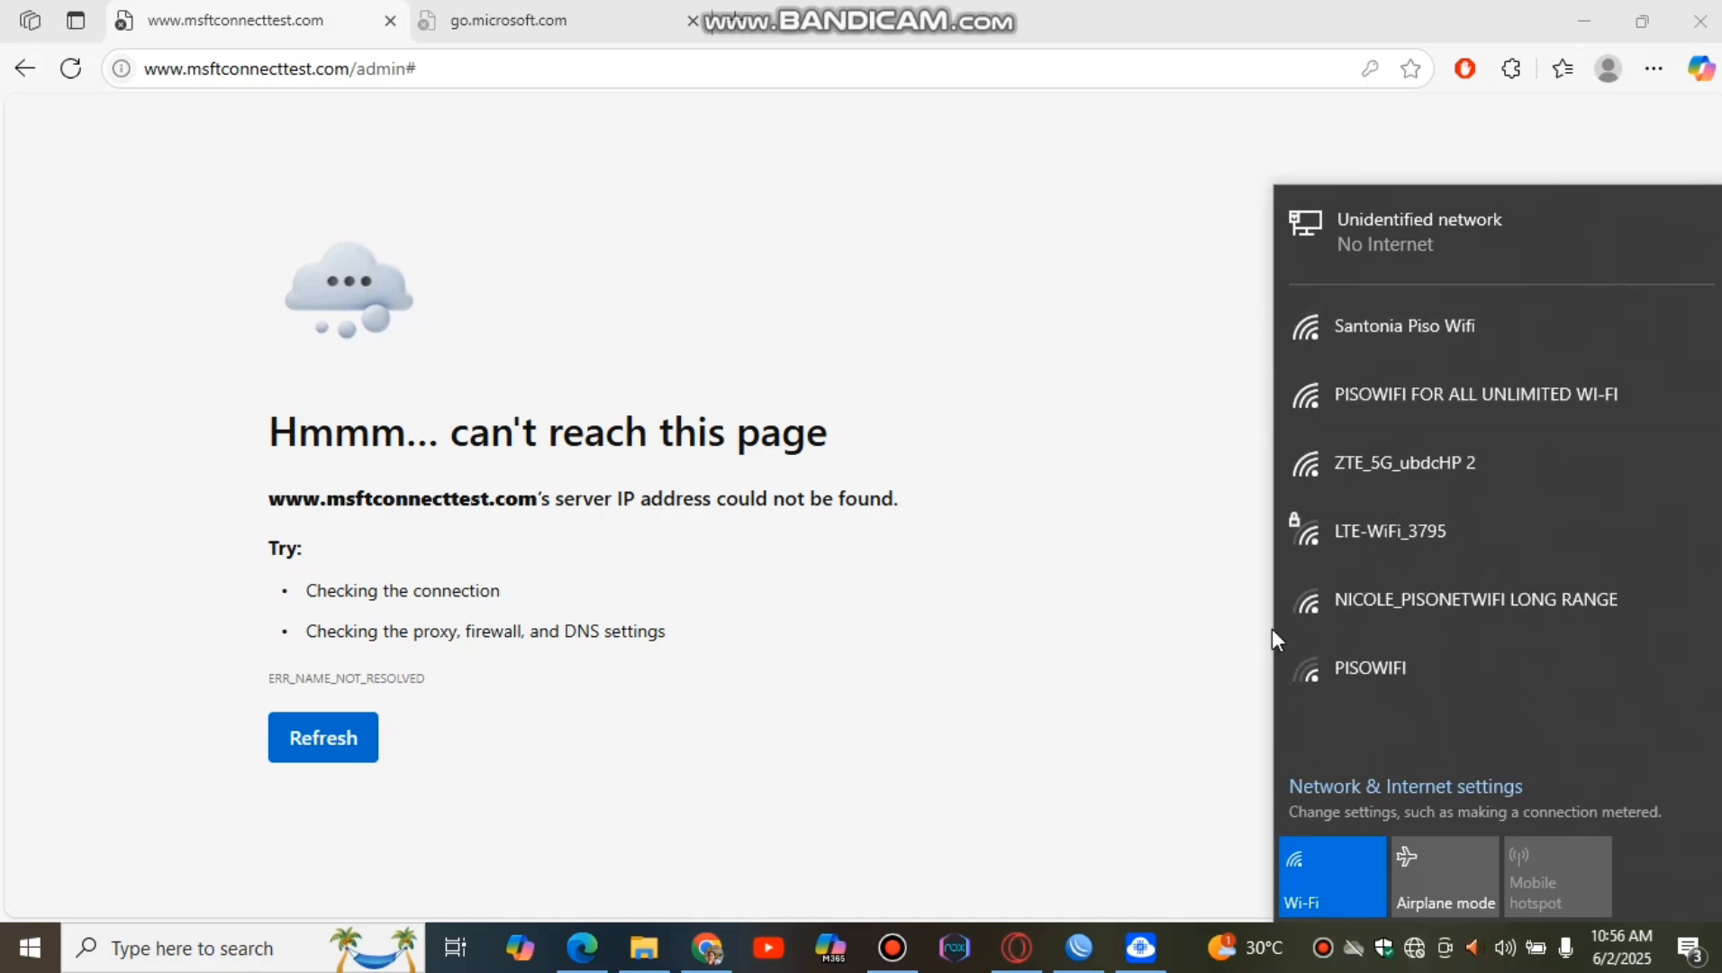
click(1364, 346)
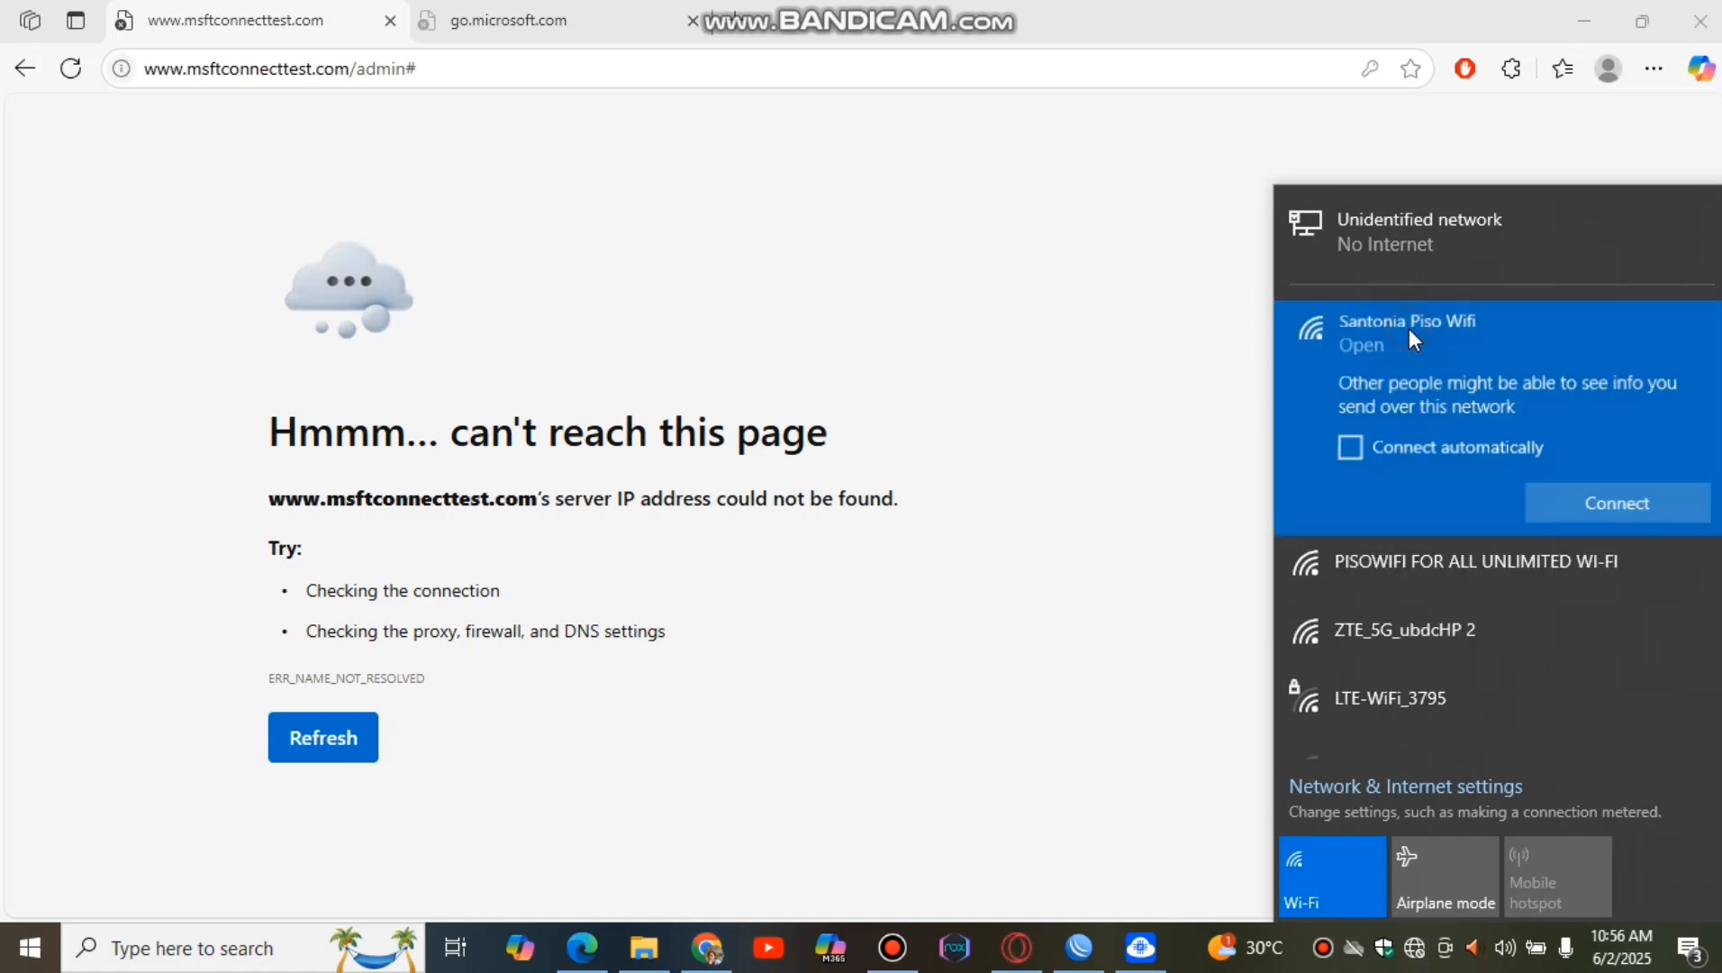
click(1575, 491)
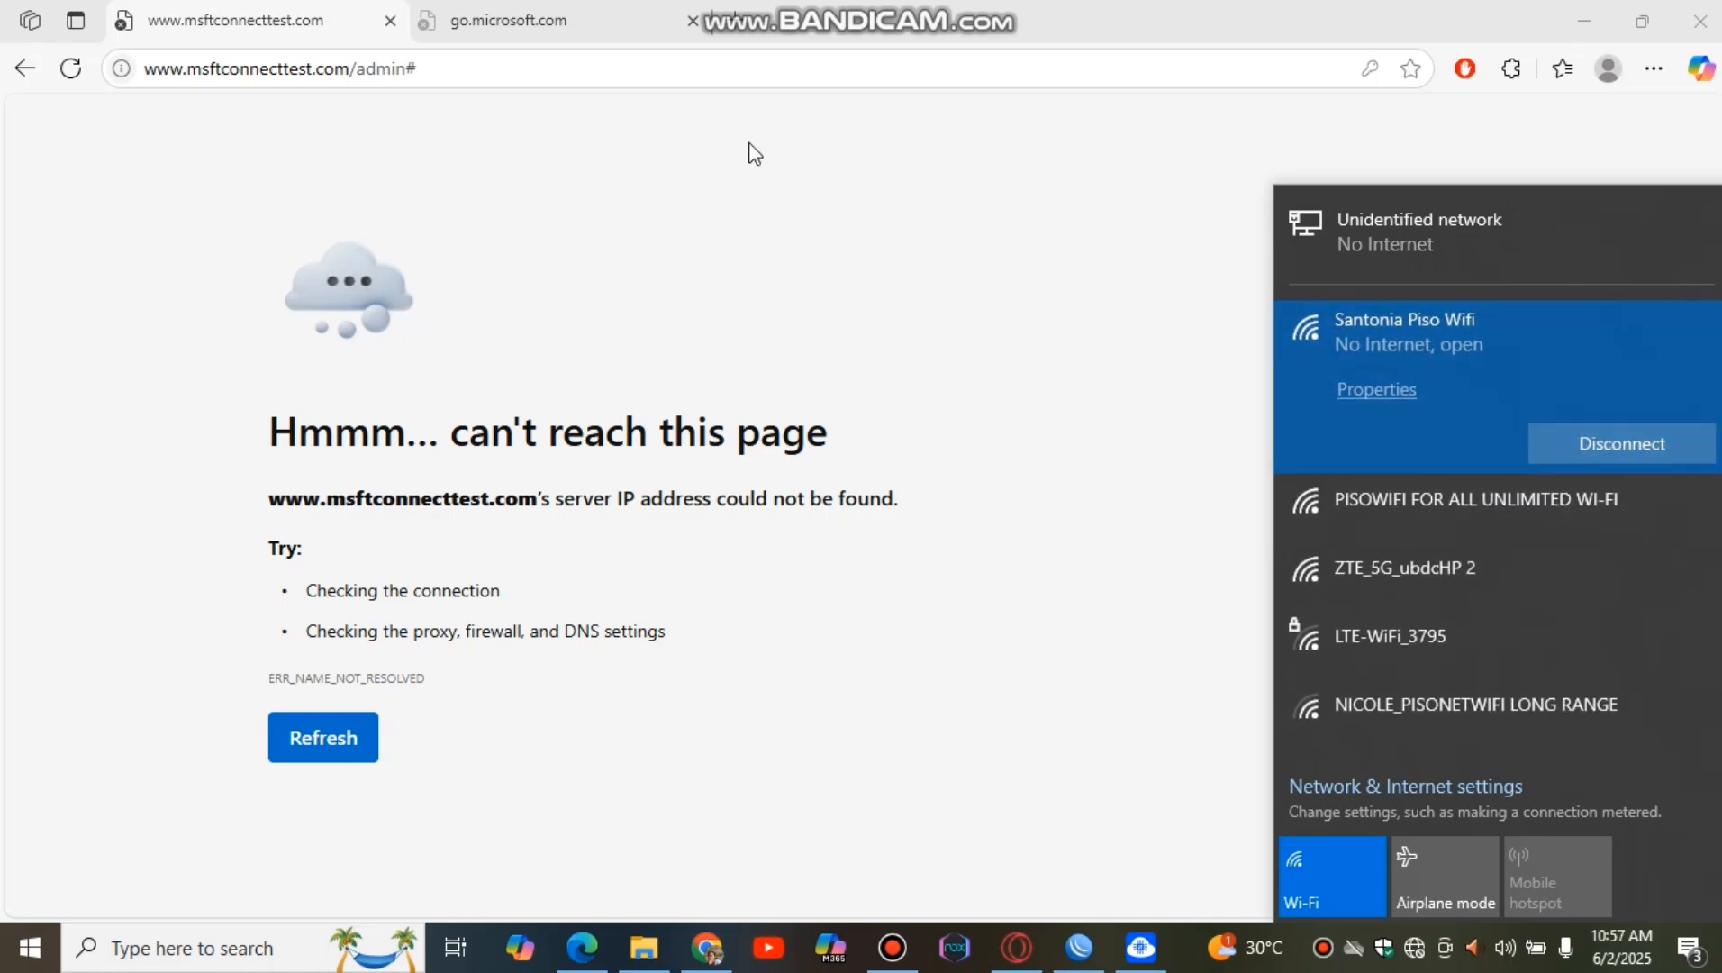
- Close the Edge window and launch Google Chrome with the chosen profile
double_click(900, 22)
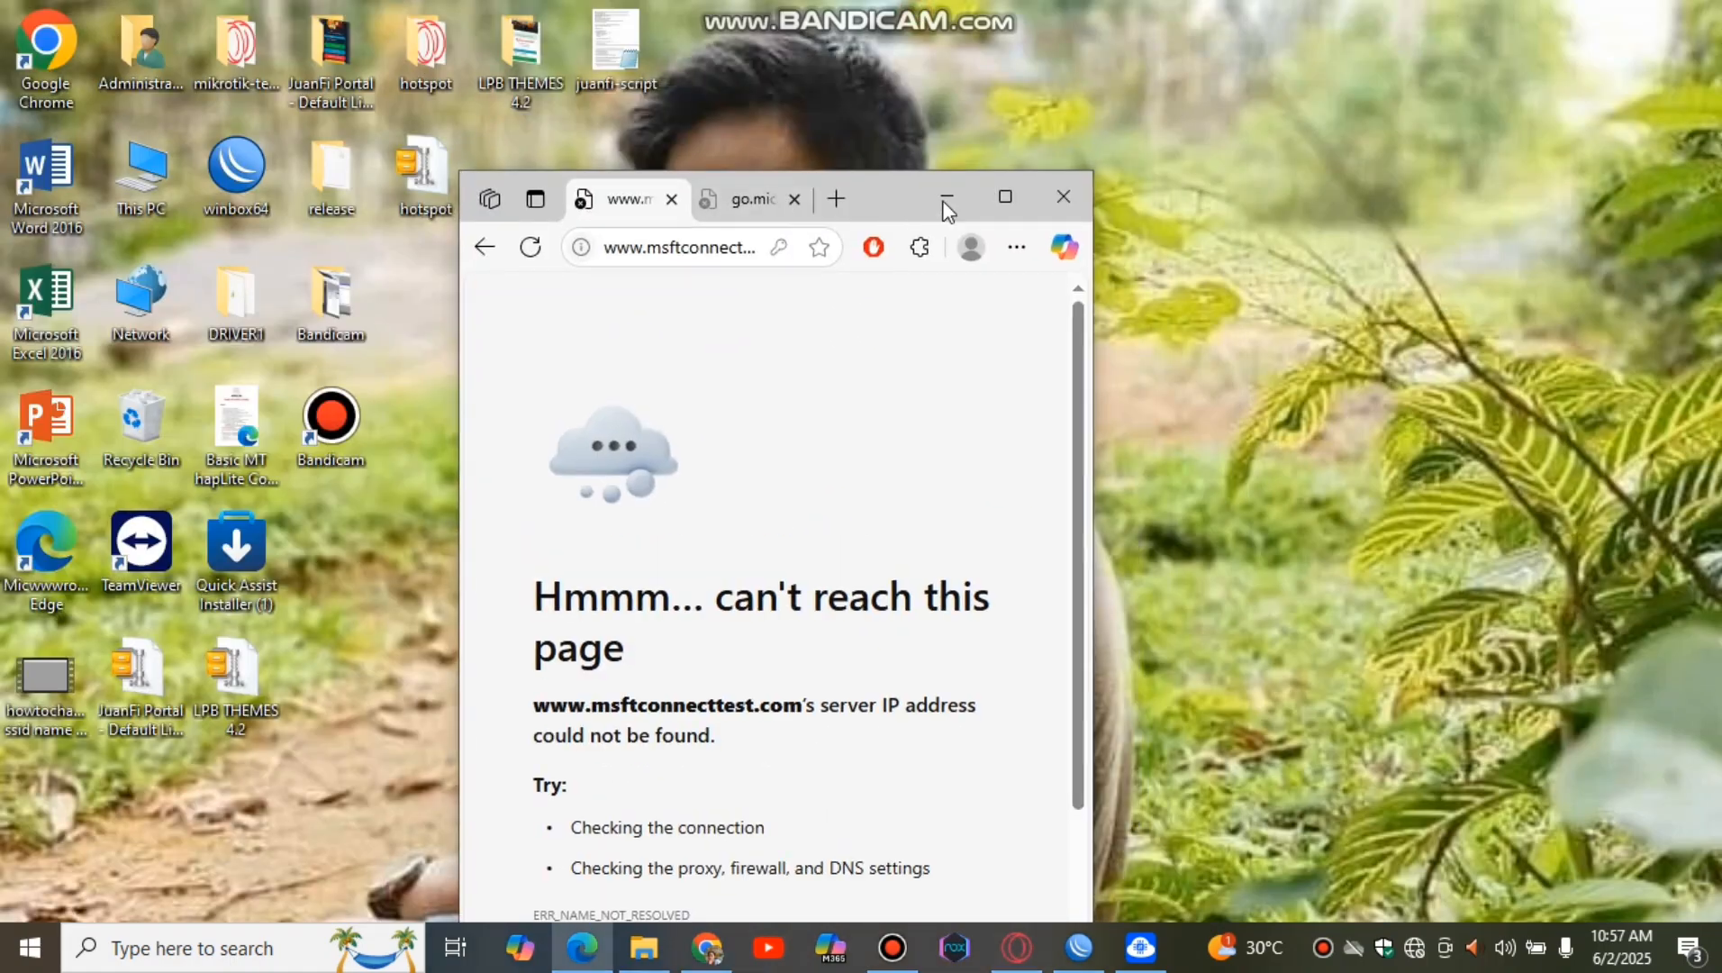
click(1058, 192)
double_click(81, 50)
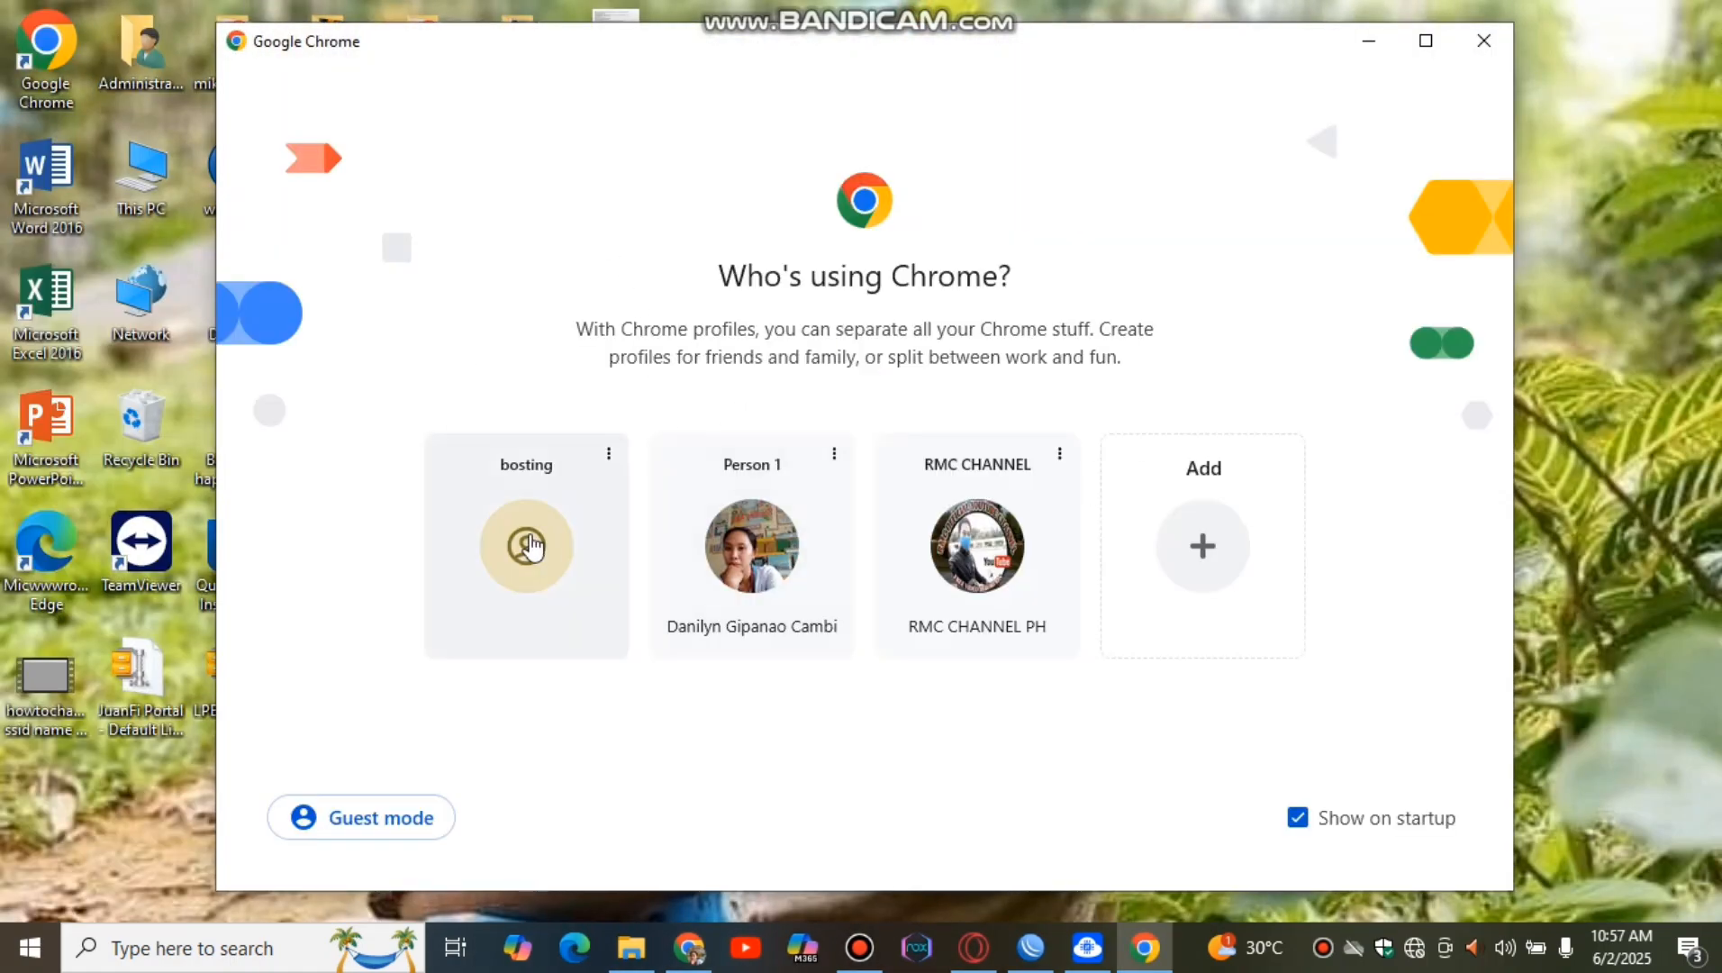
click(530, 545)
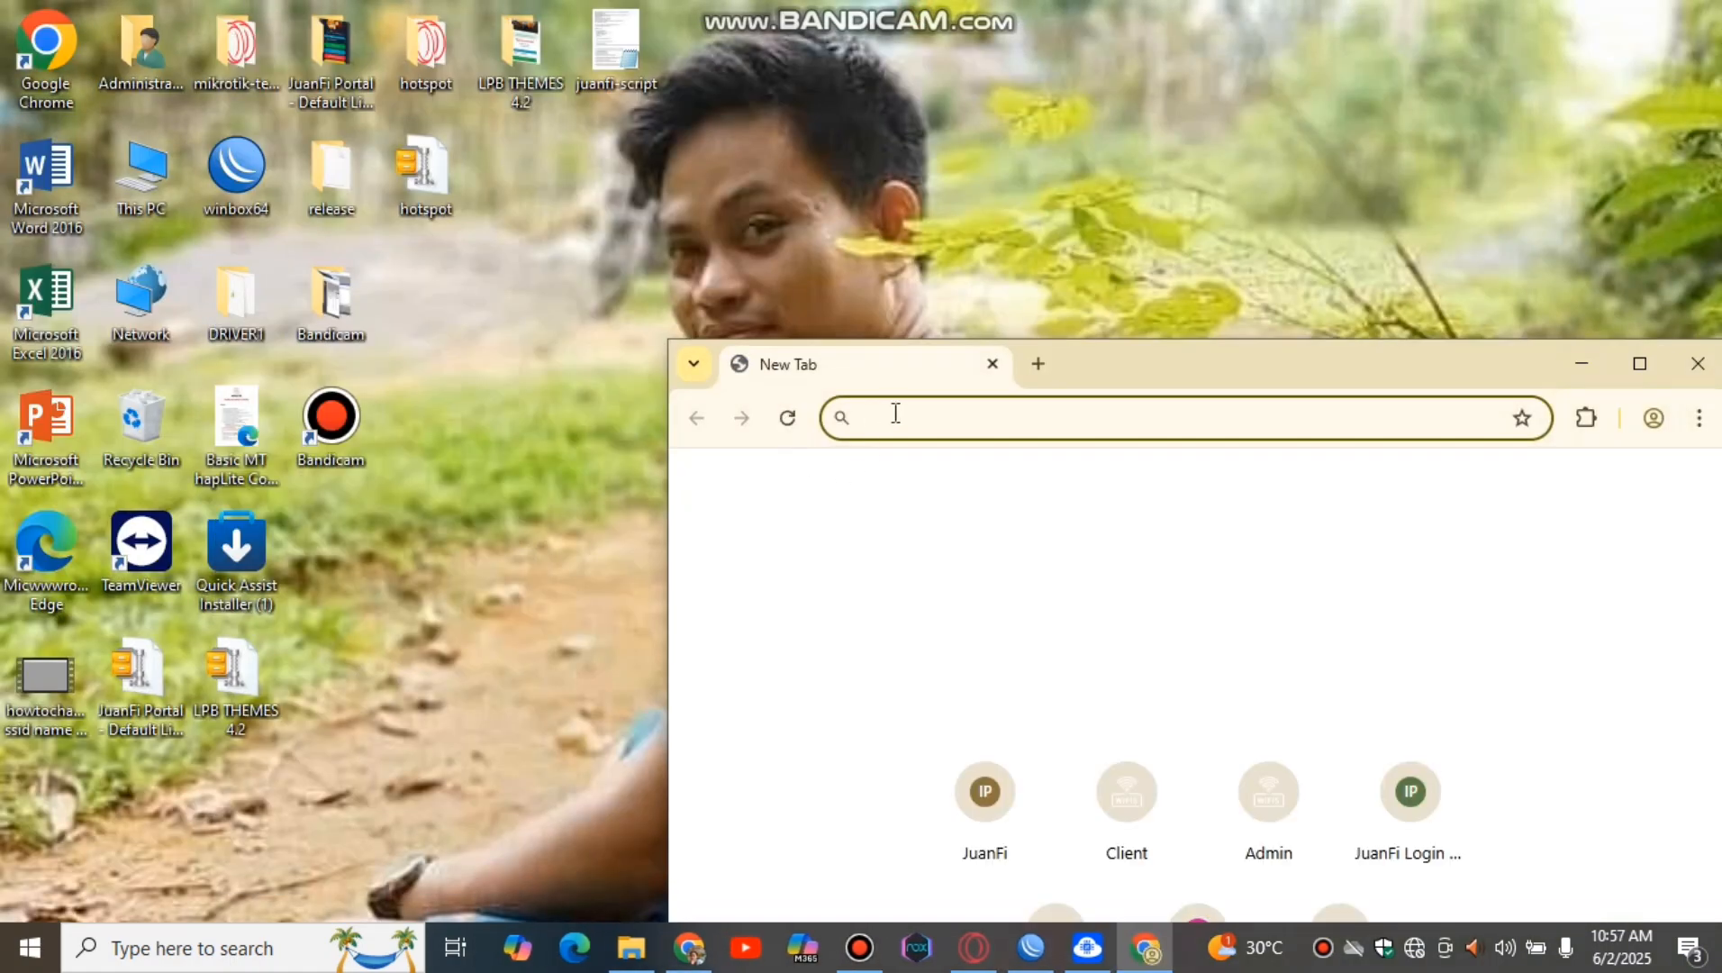
- Load the JuanFi portal at 20.0.0.1 in Chrome's address bar
text(20..)
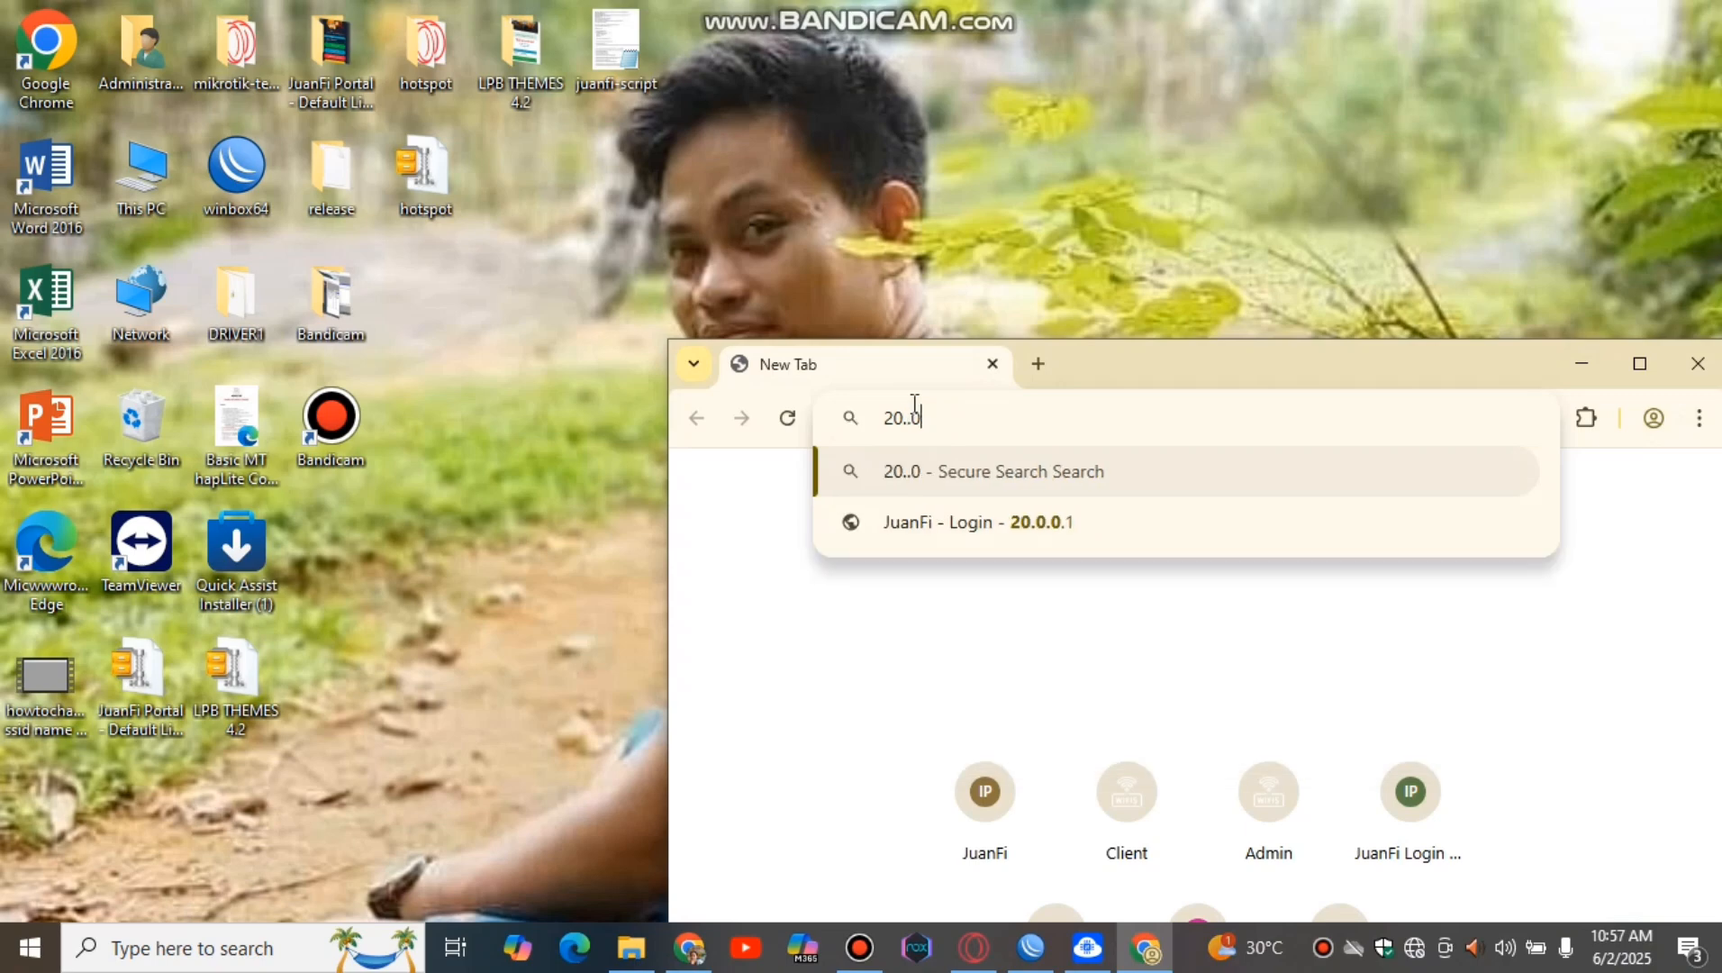
key(BackSpace)
text(0.0.1)
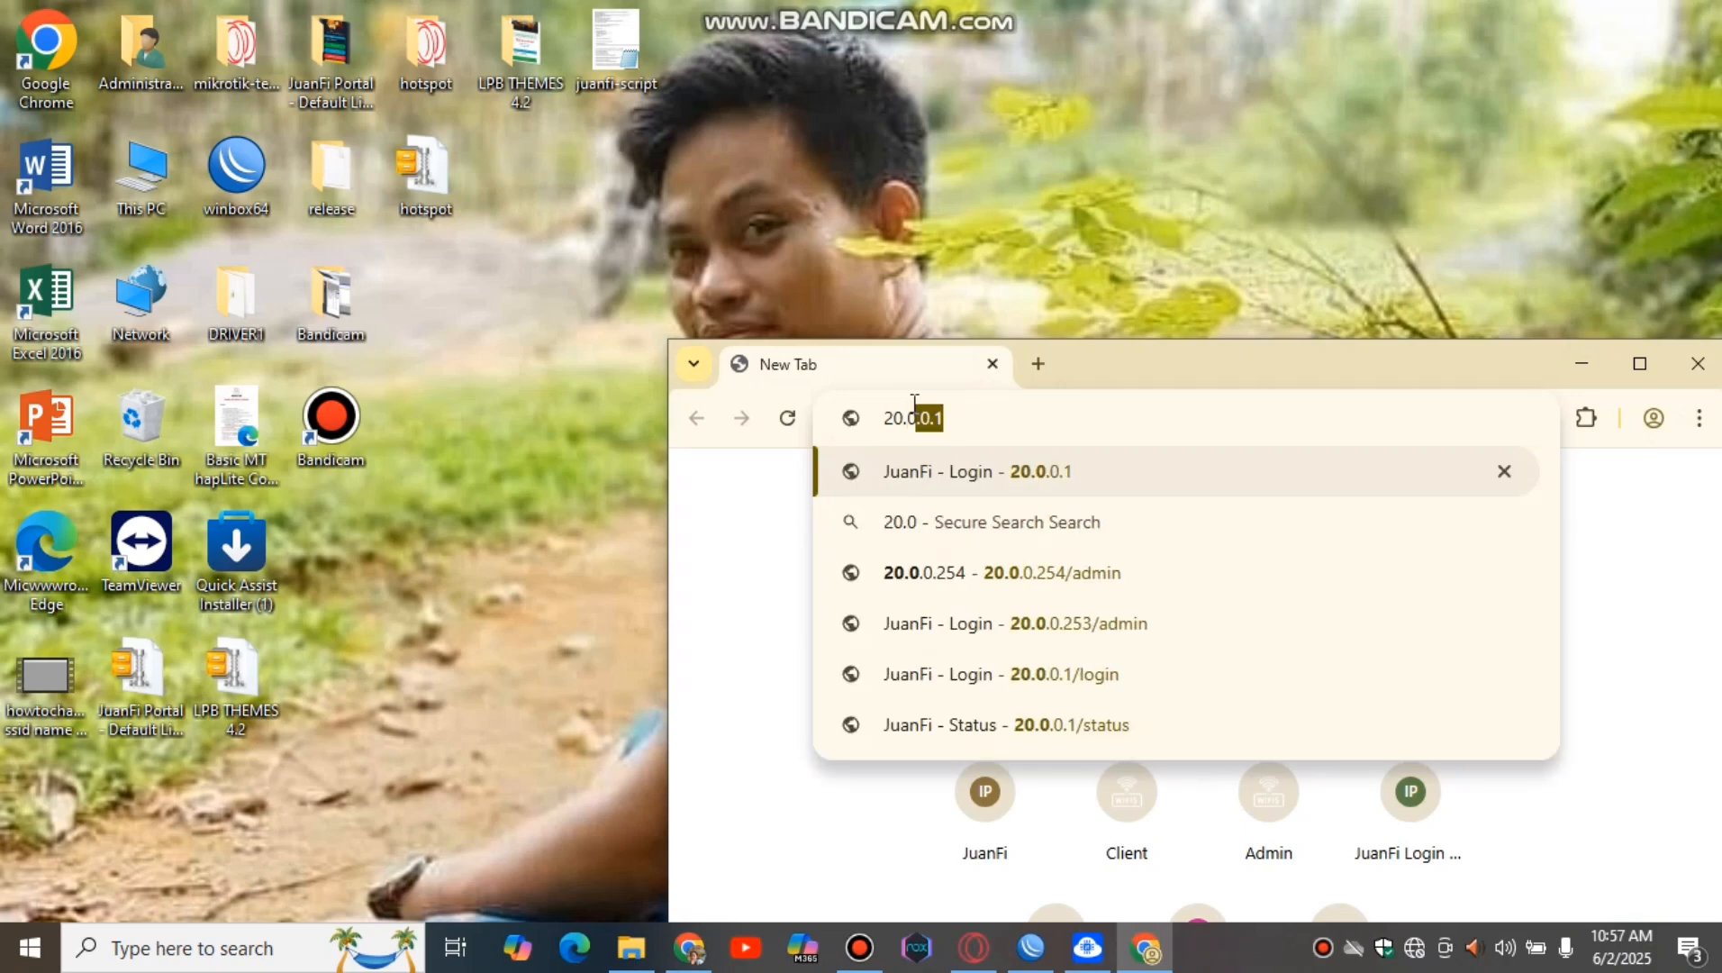
key(Return)
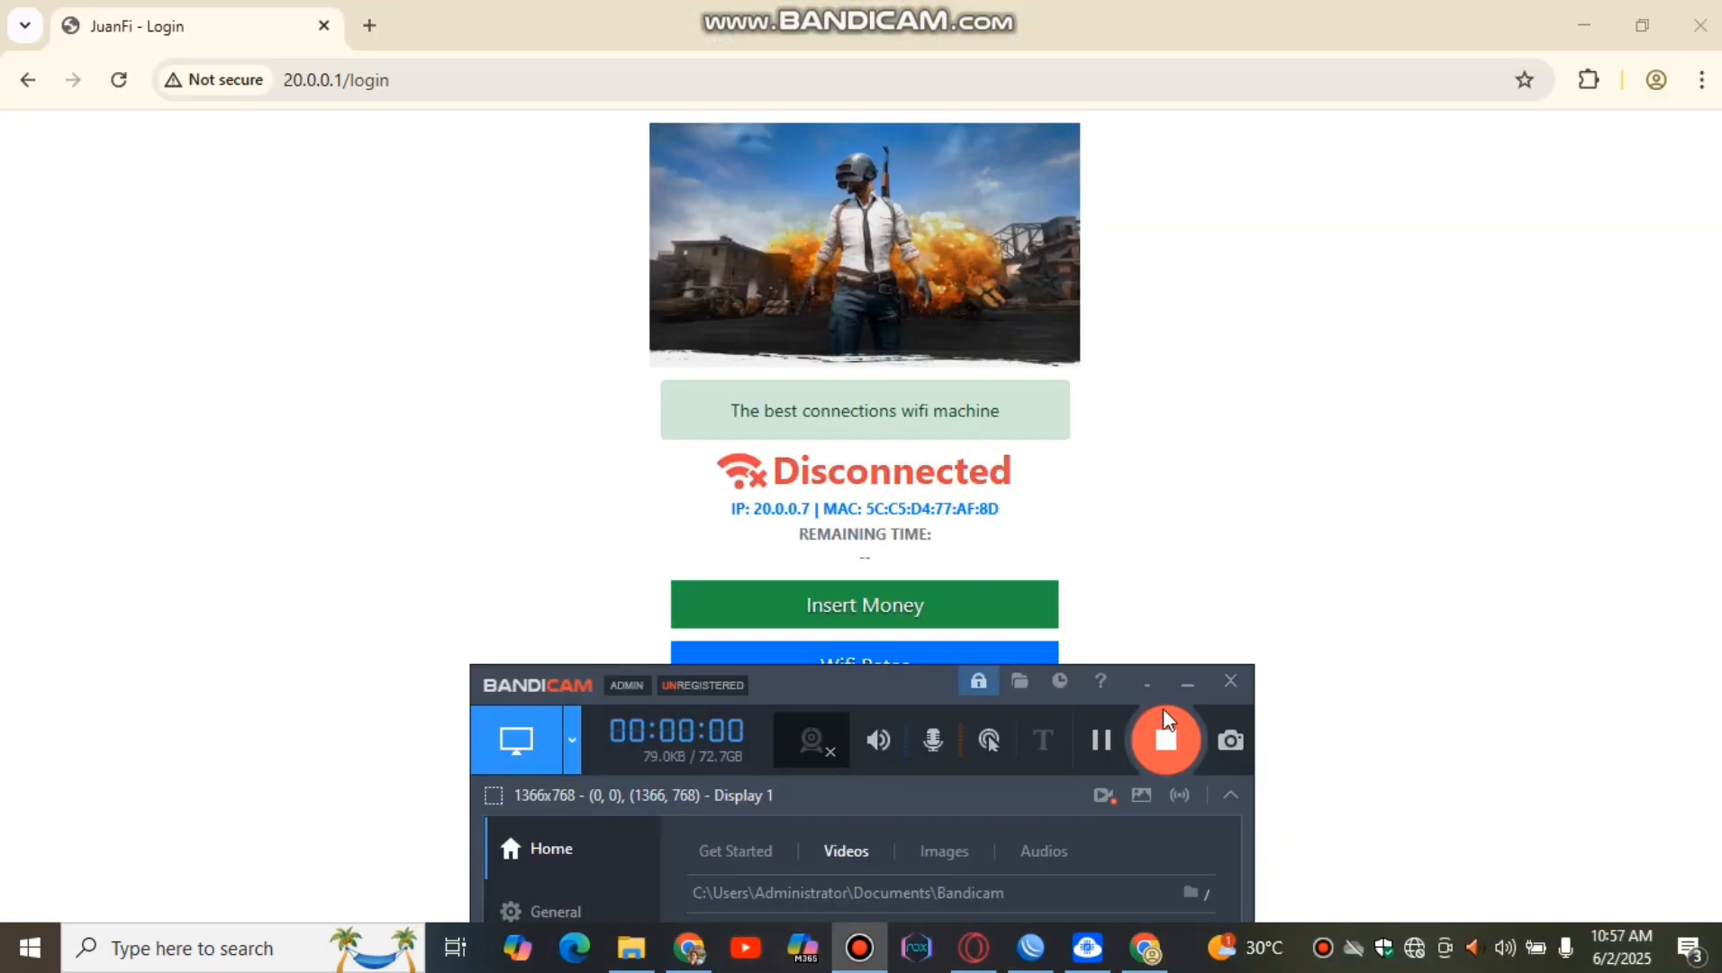
click(1187, 682)
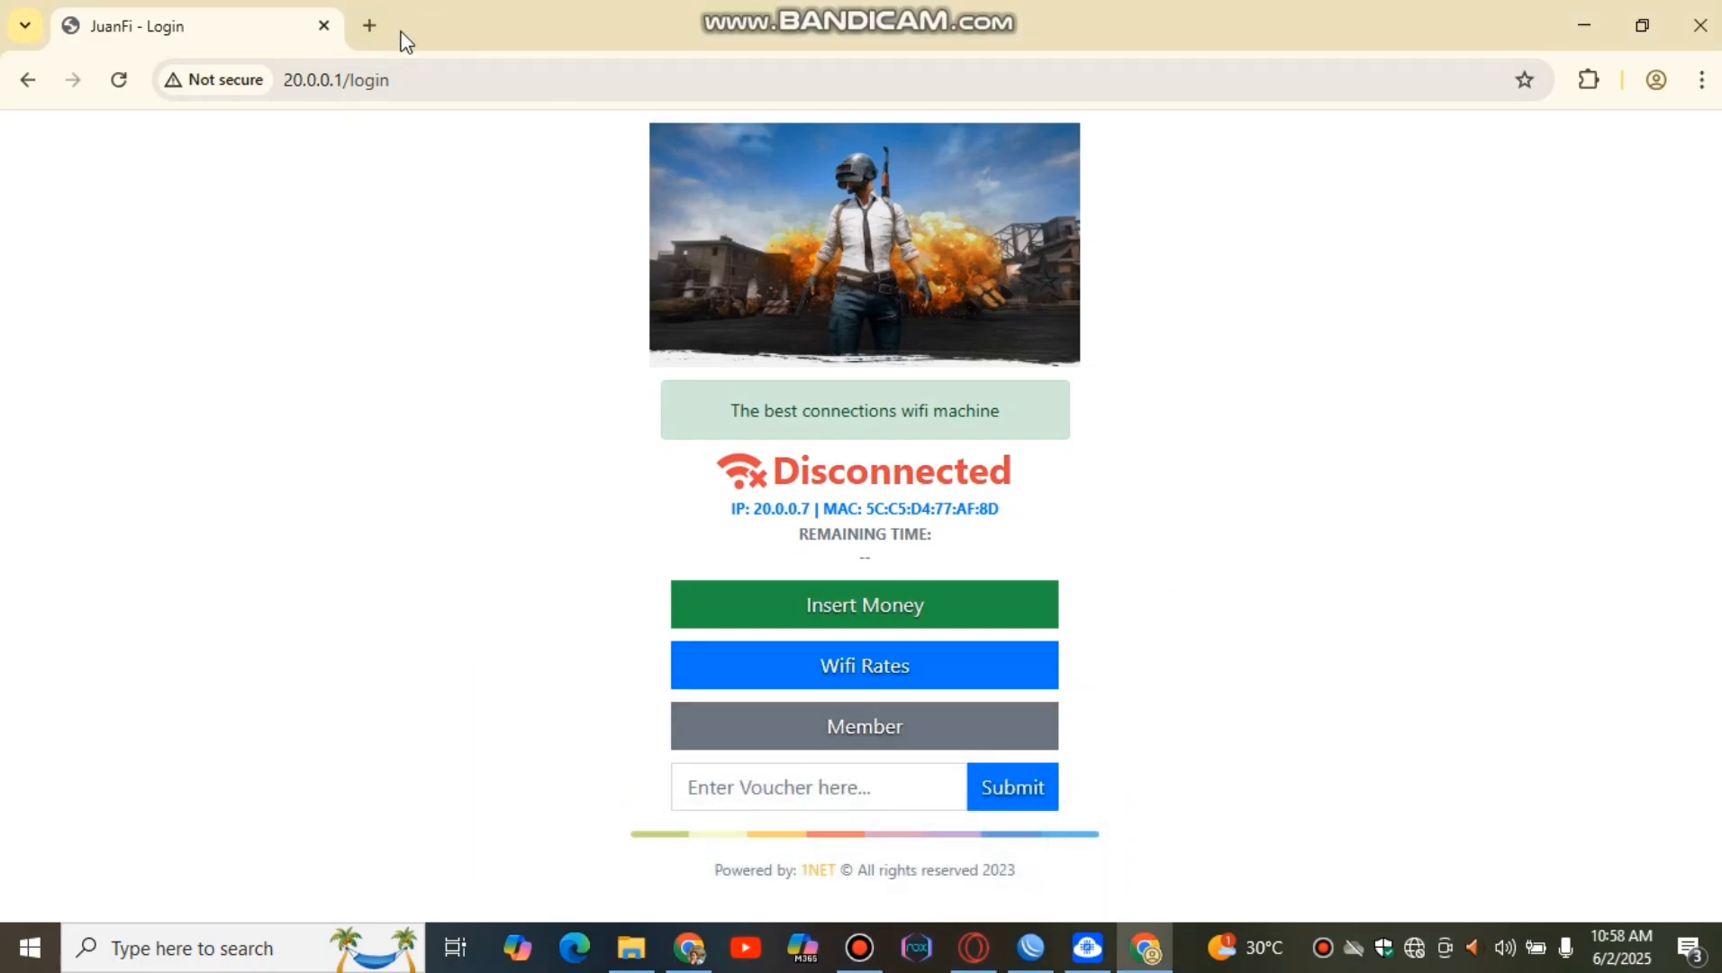
- Review the Promo Rates (₱1/10m to ₱100/7d) and Member Login dialogs, then start Insert Money
click(878, 663)
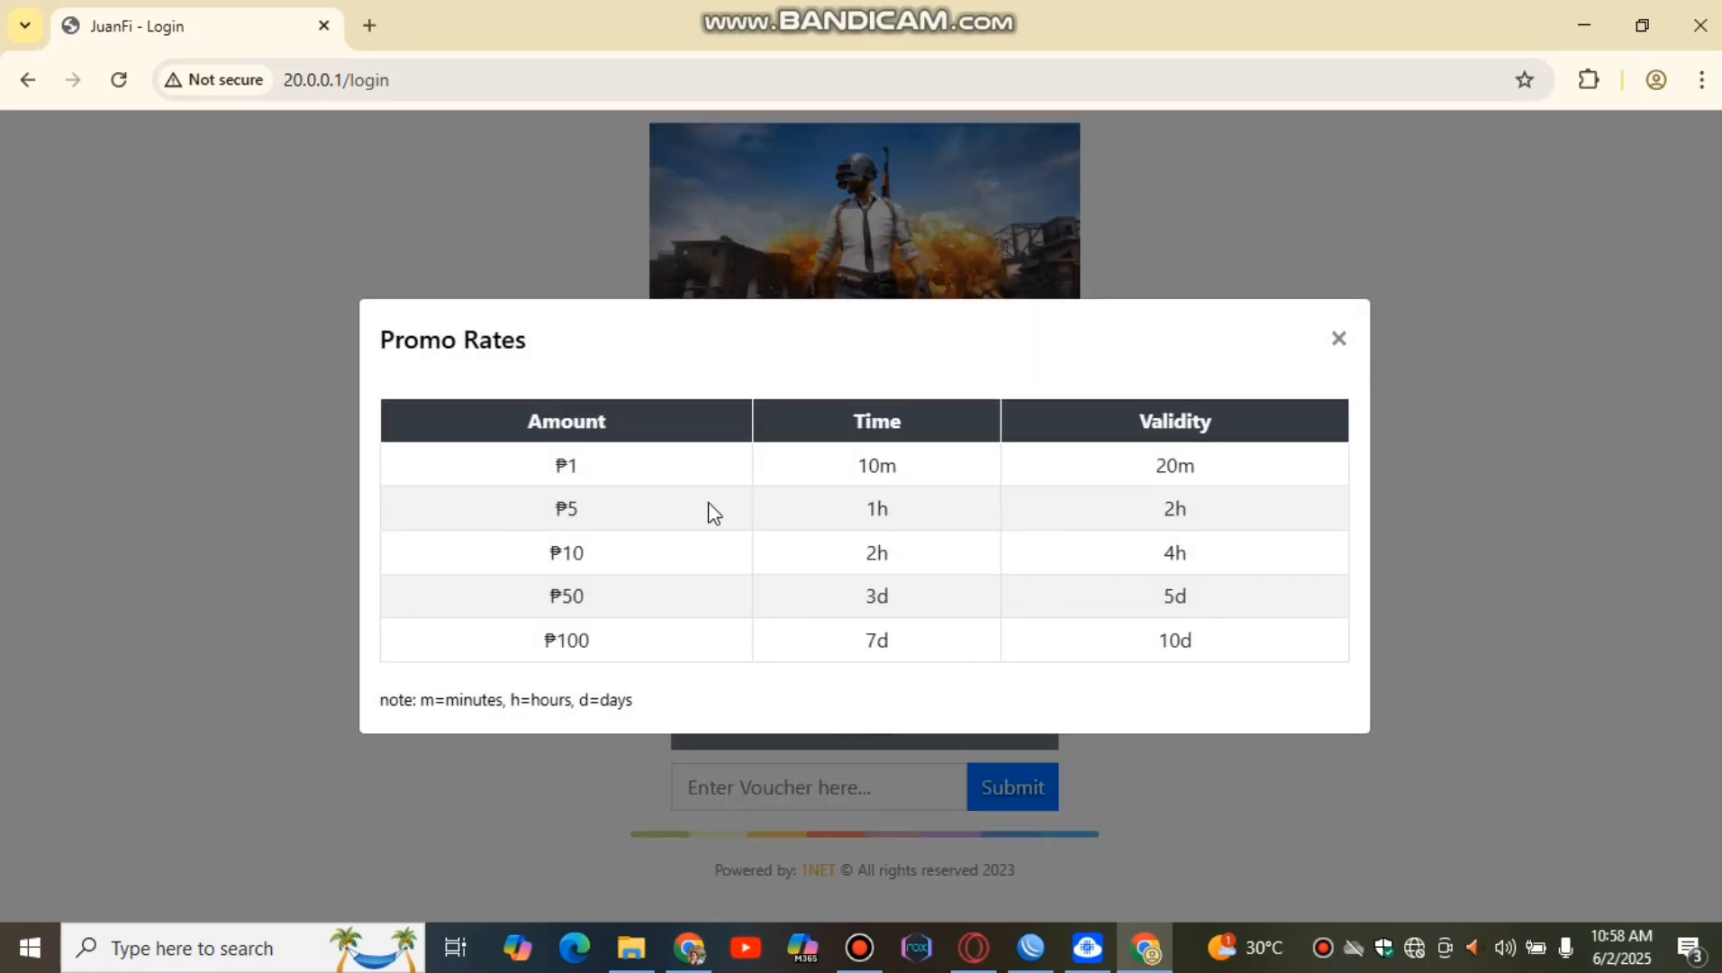
click(1340, 340)
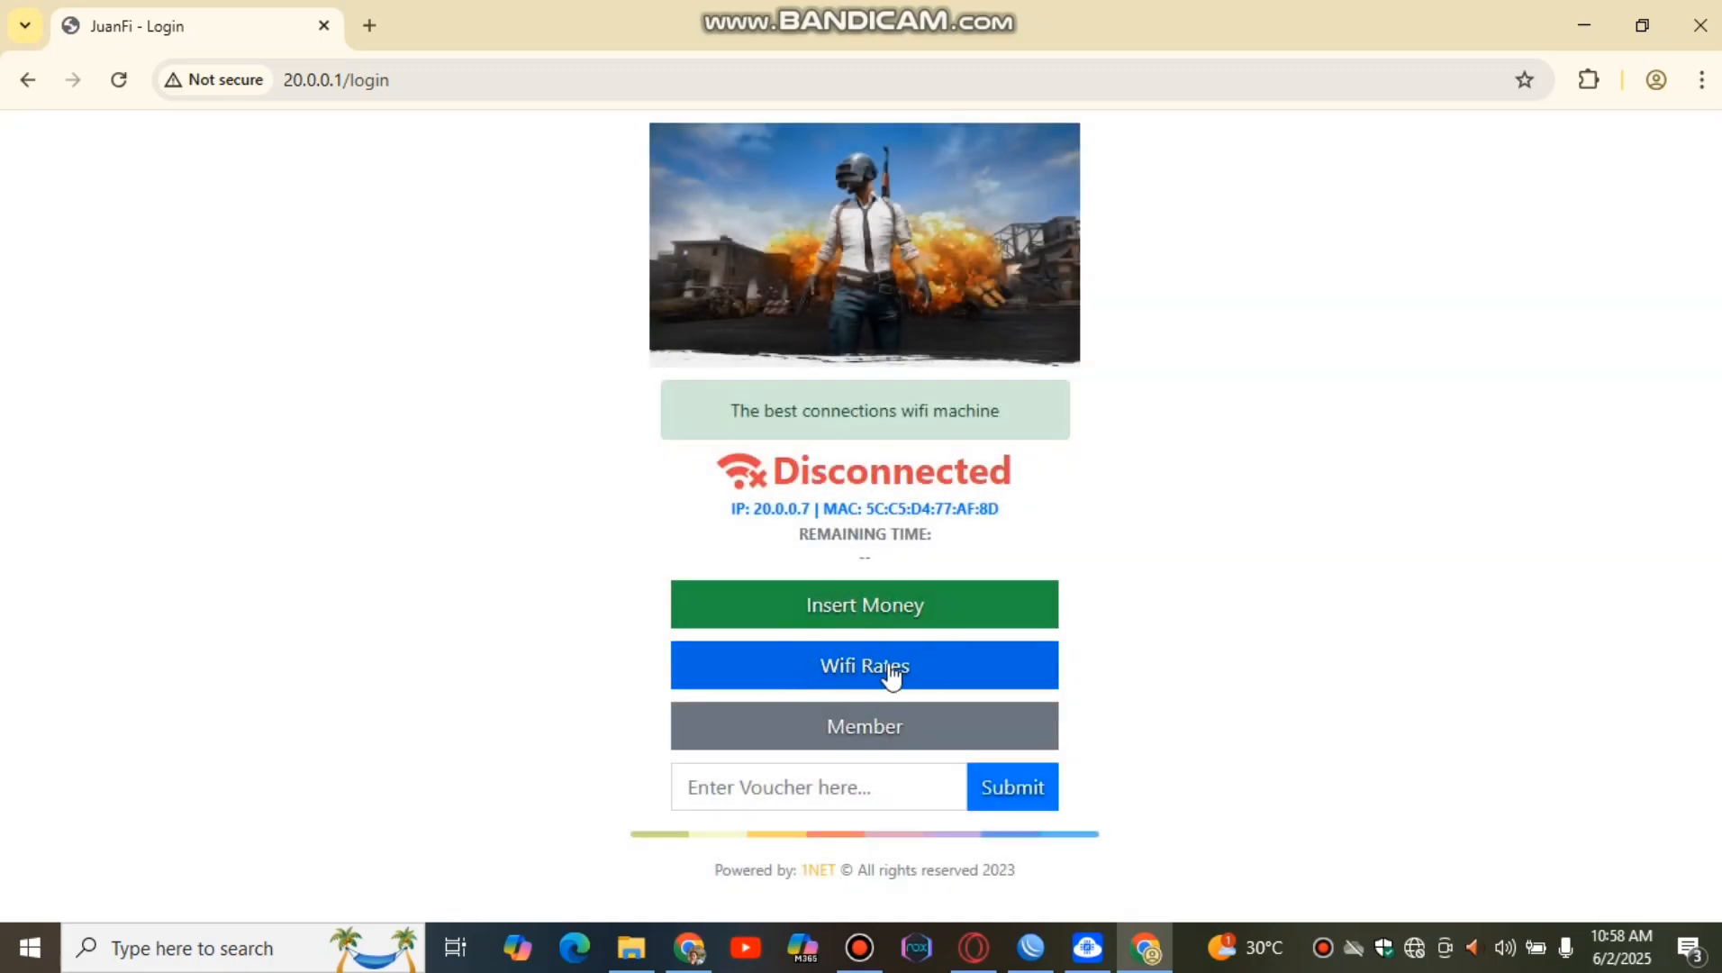
click(882, 732)
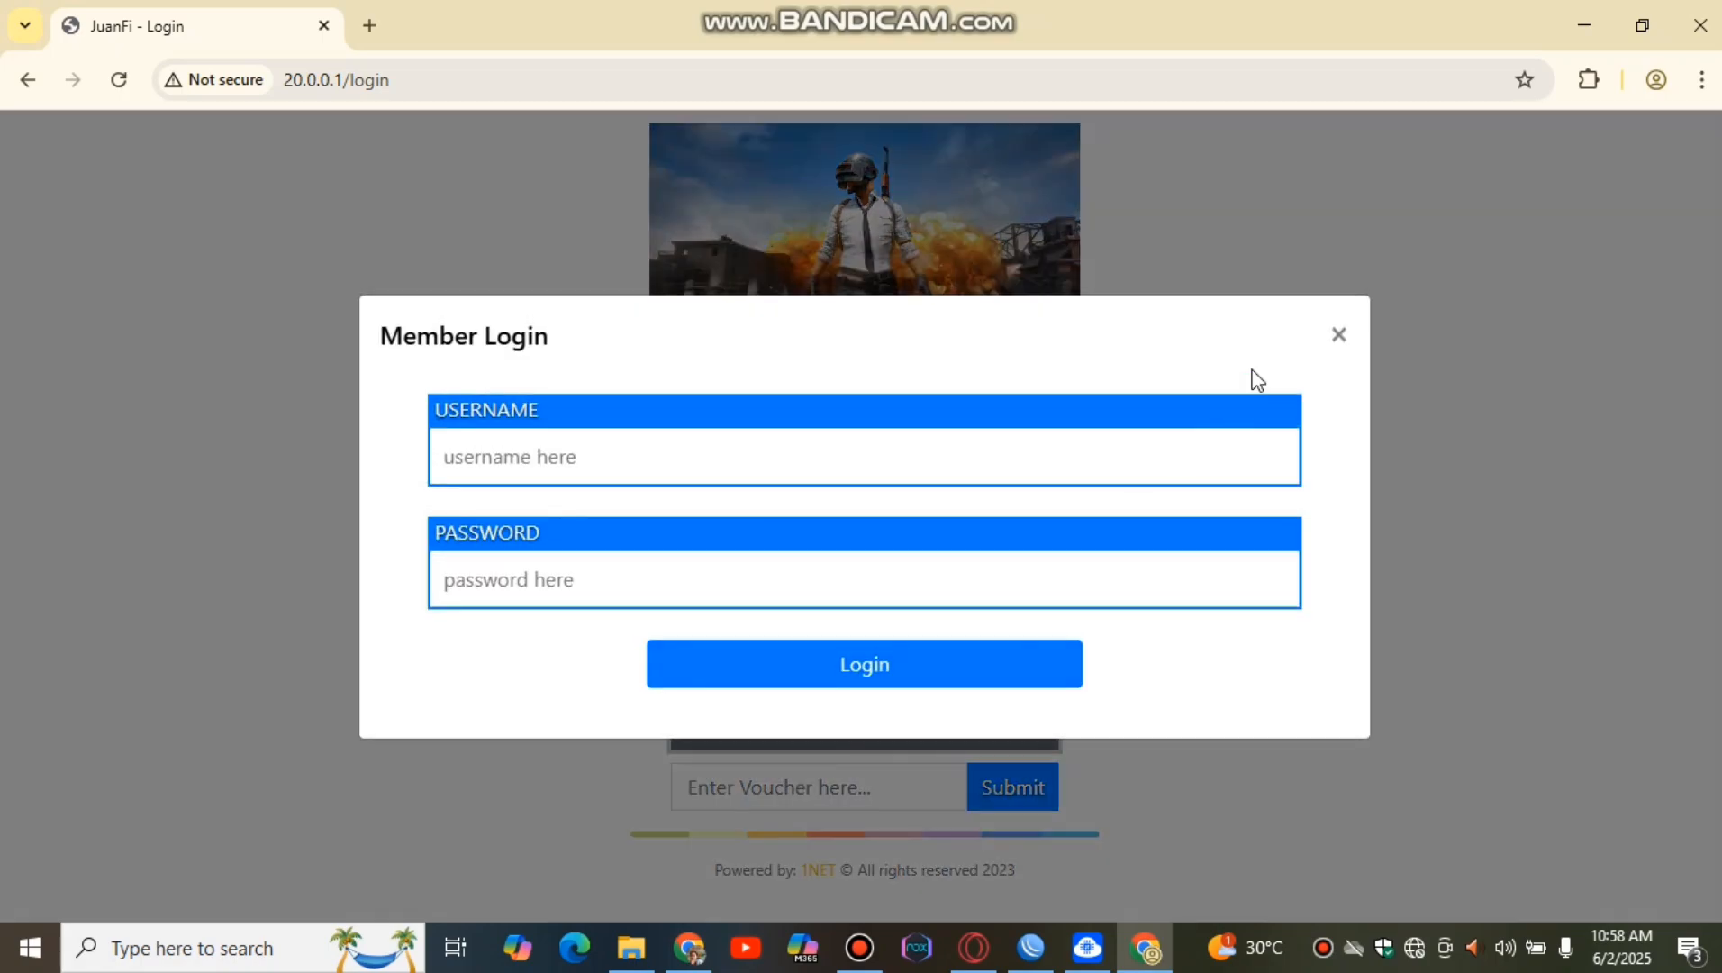
click(1341, 338)
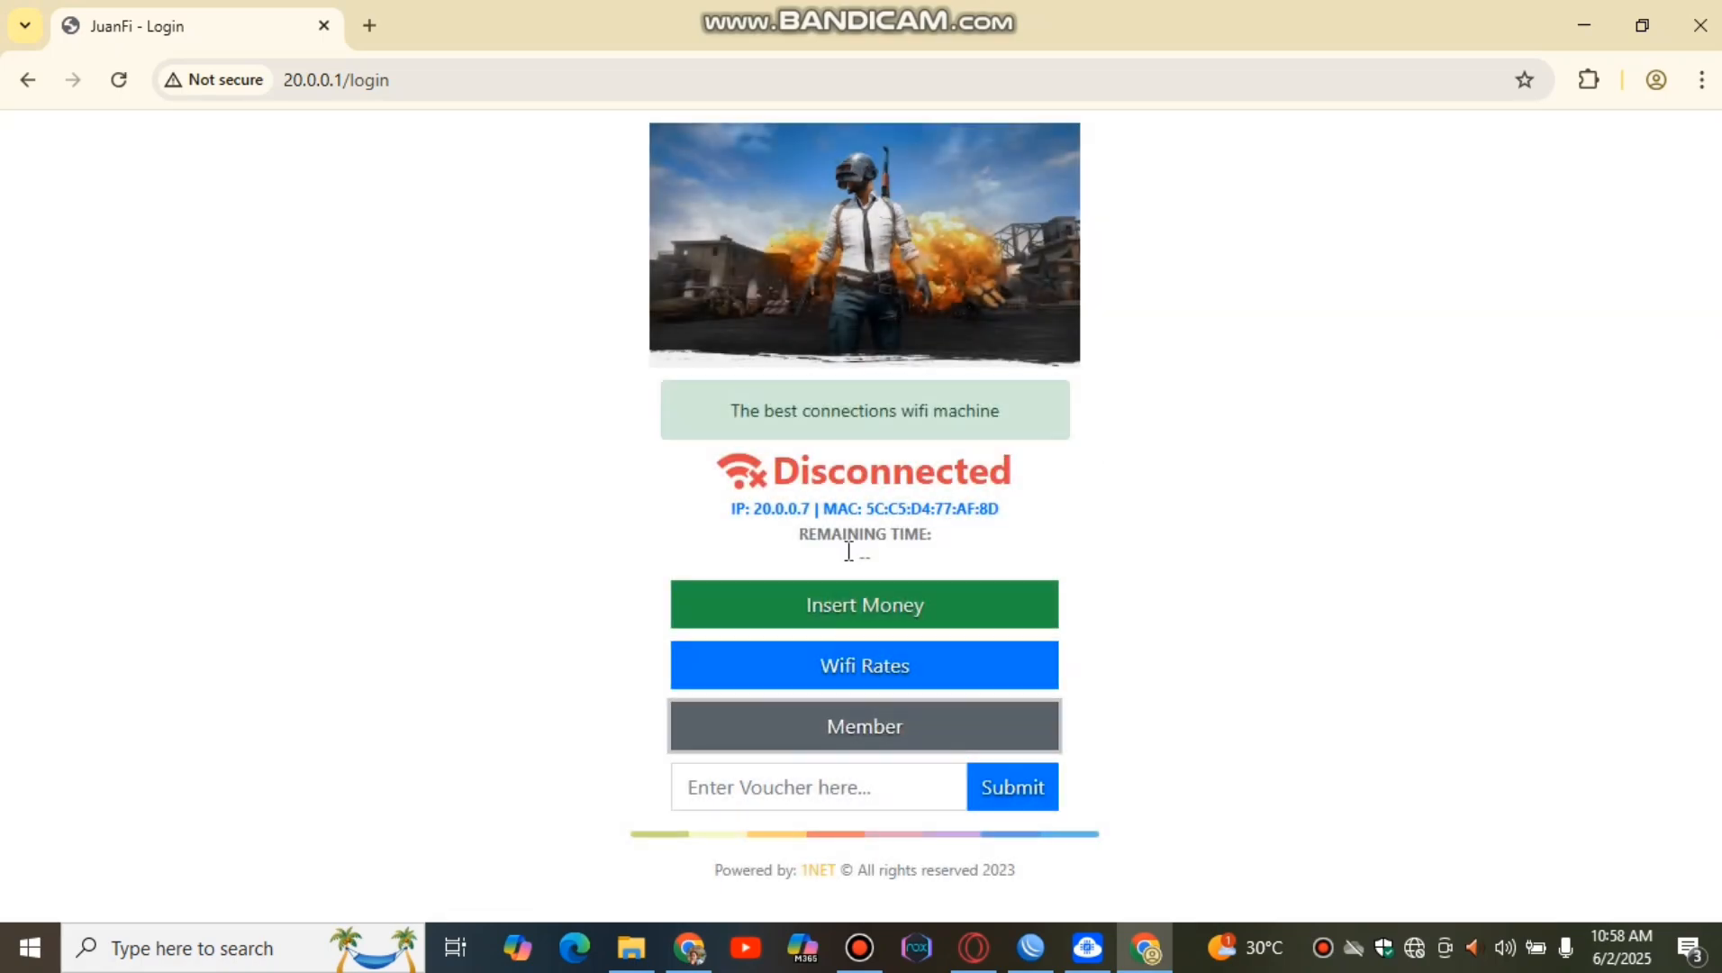
click(935, 621)
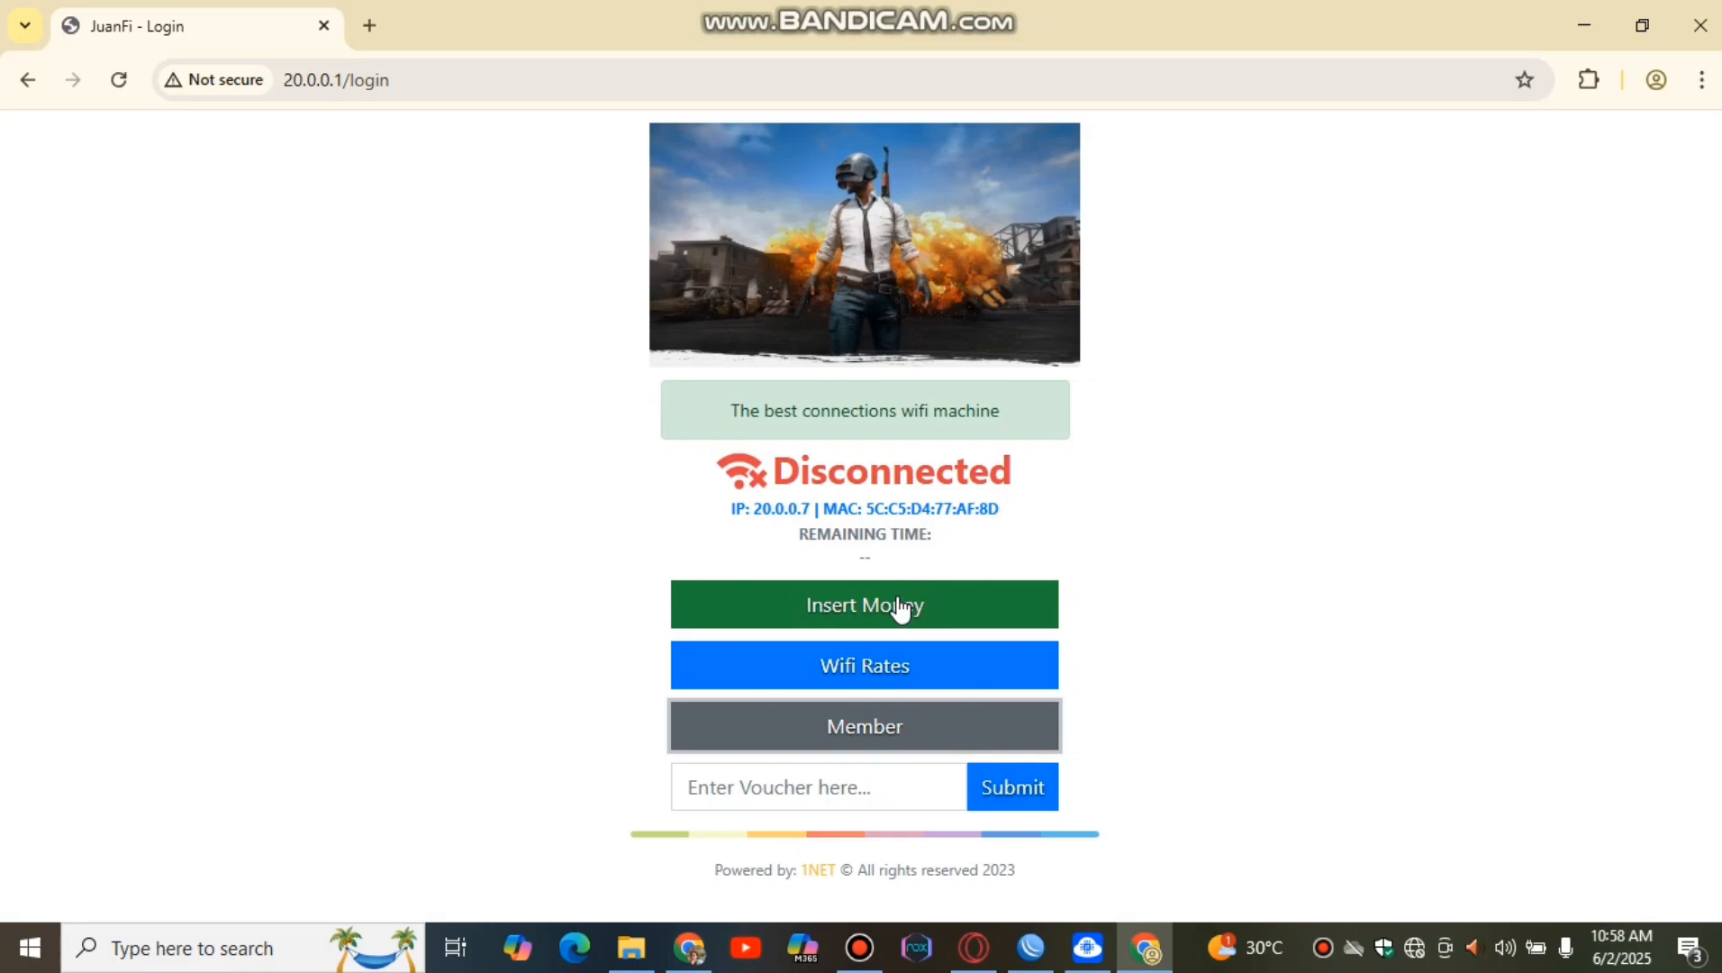